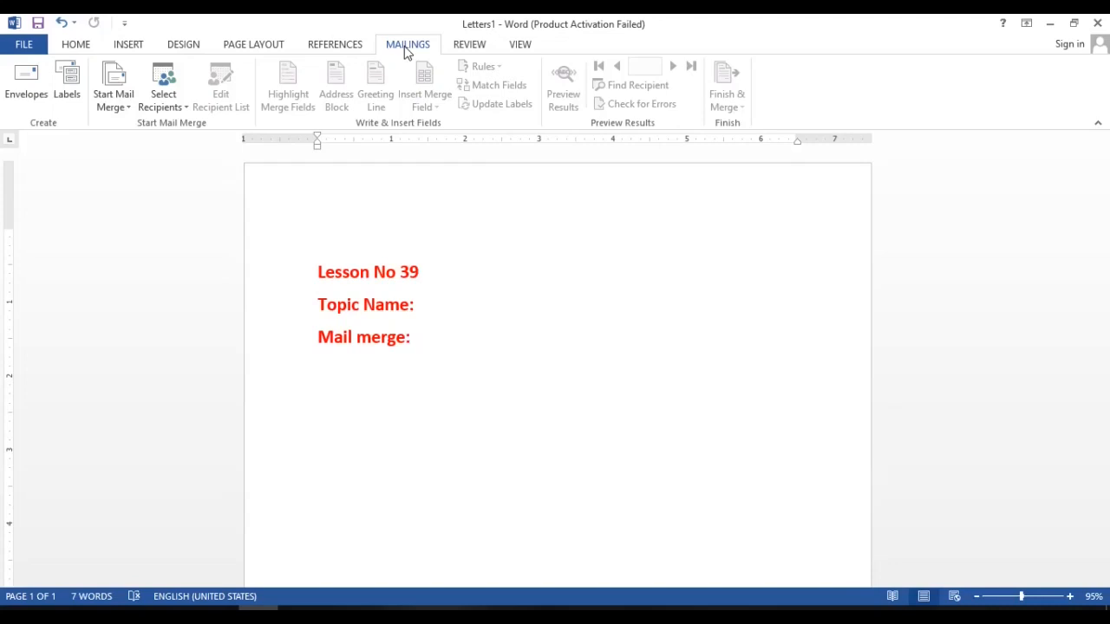
Add the line "Method 1" below the "Mail merge:" heading, leaving one empty line between them.
key("Return")
key("Return")
type("Method ")
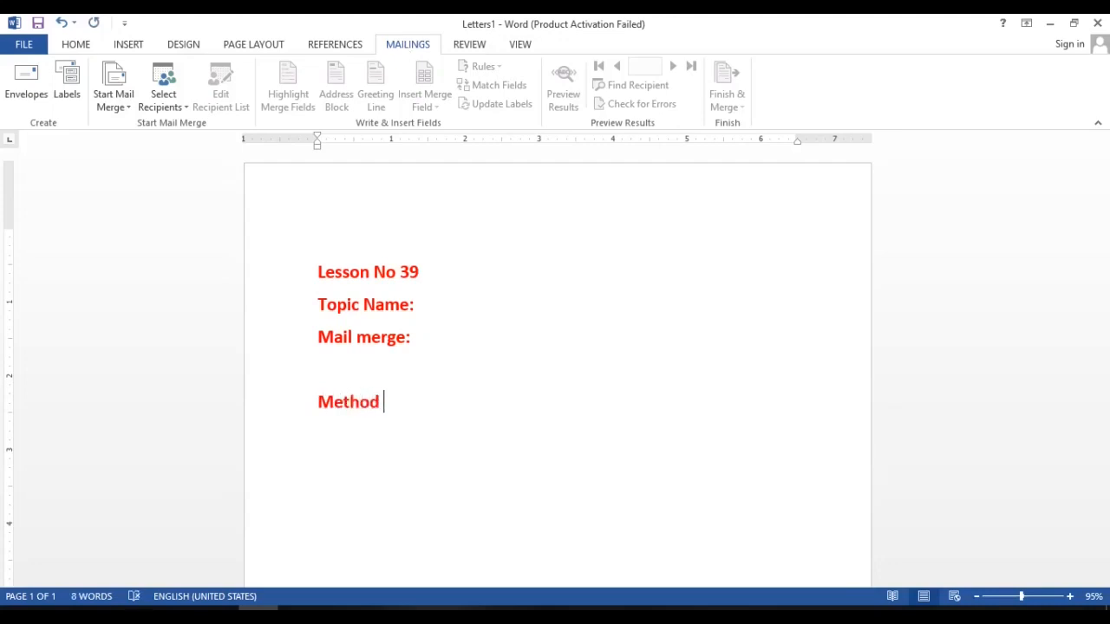
type("1")
left_click(326, 228)
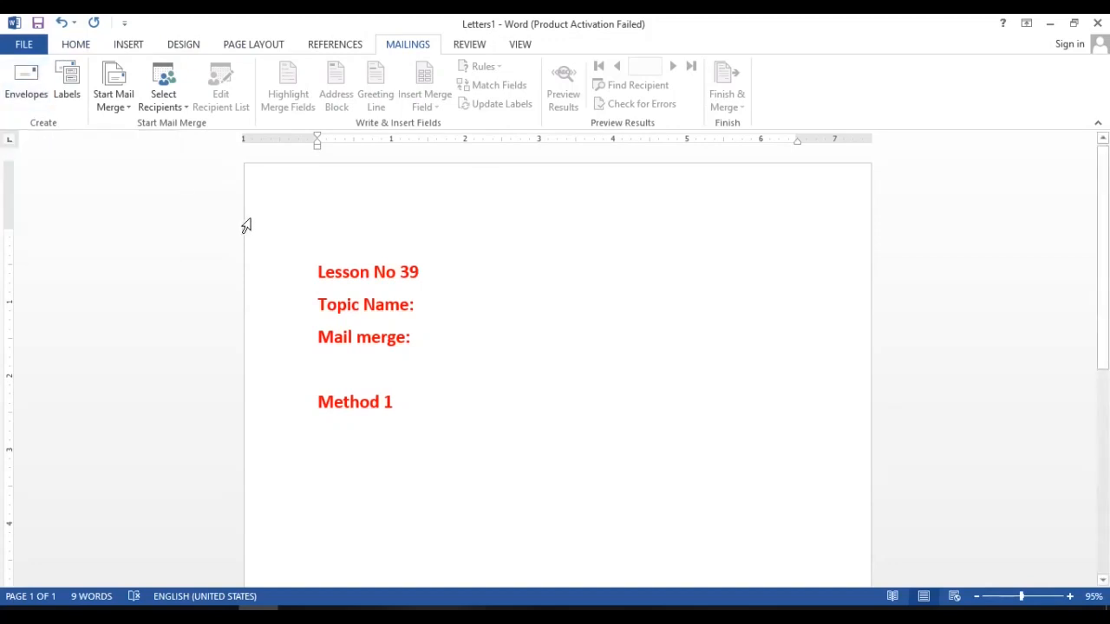
Set the mail merge type to Letters and start the Step-by-Step Mail Merge Wizard.
left_click(130, 111)
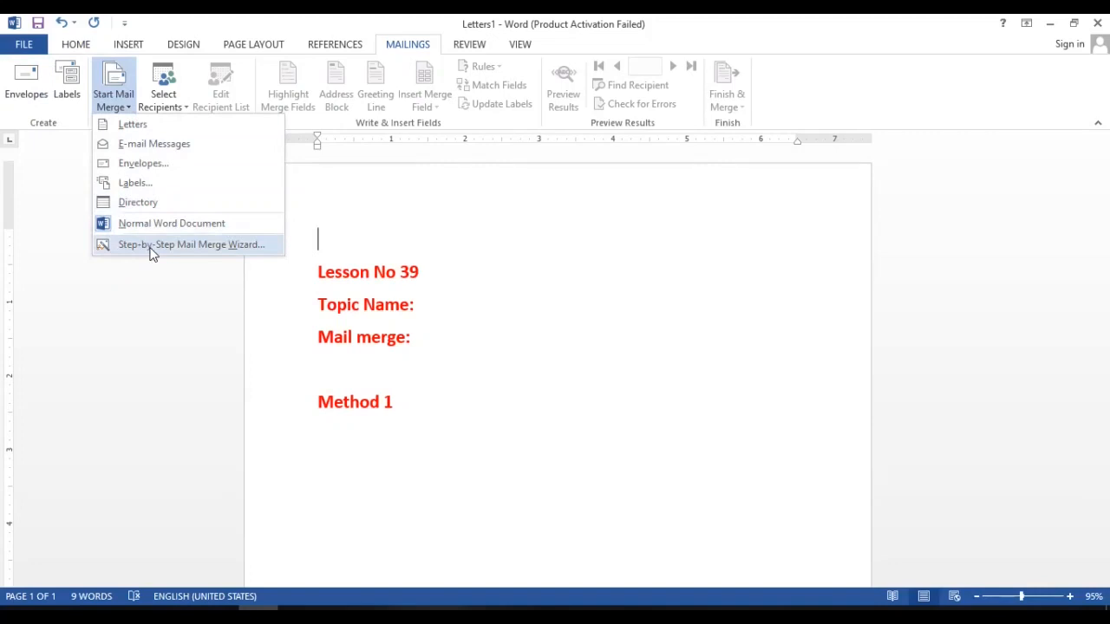
left_click(155, 127)
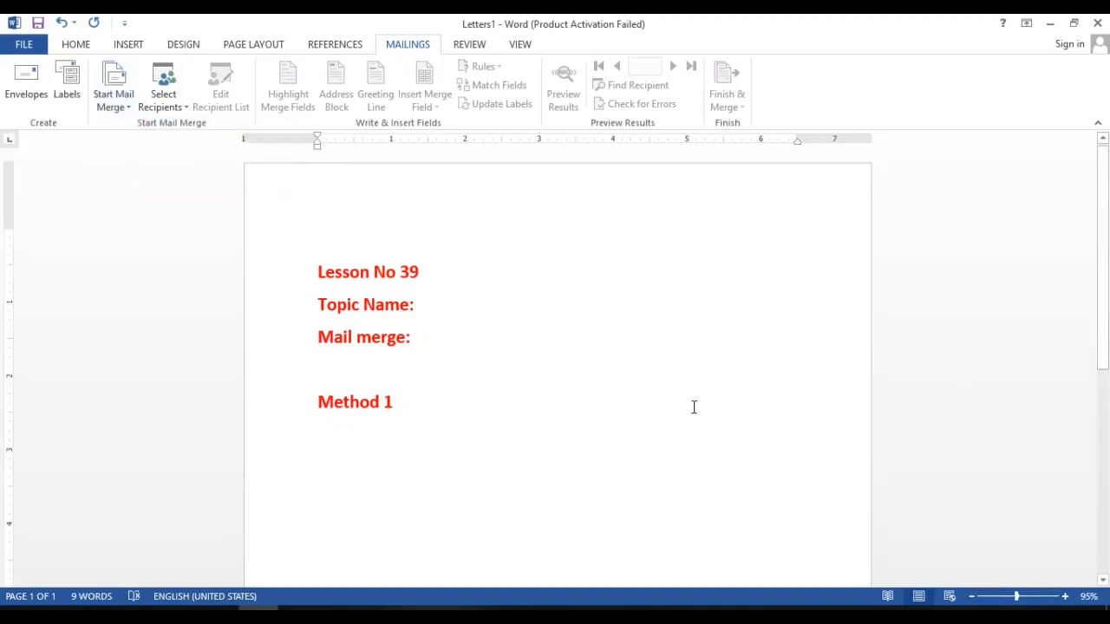
left_click(129, 111)
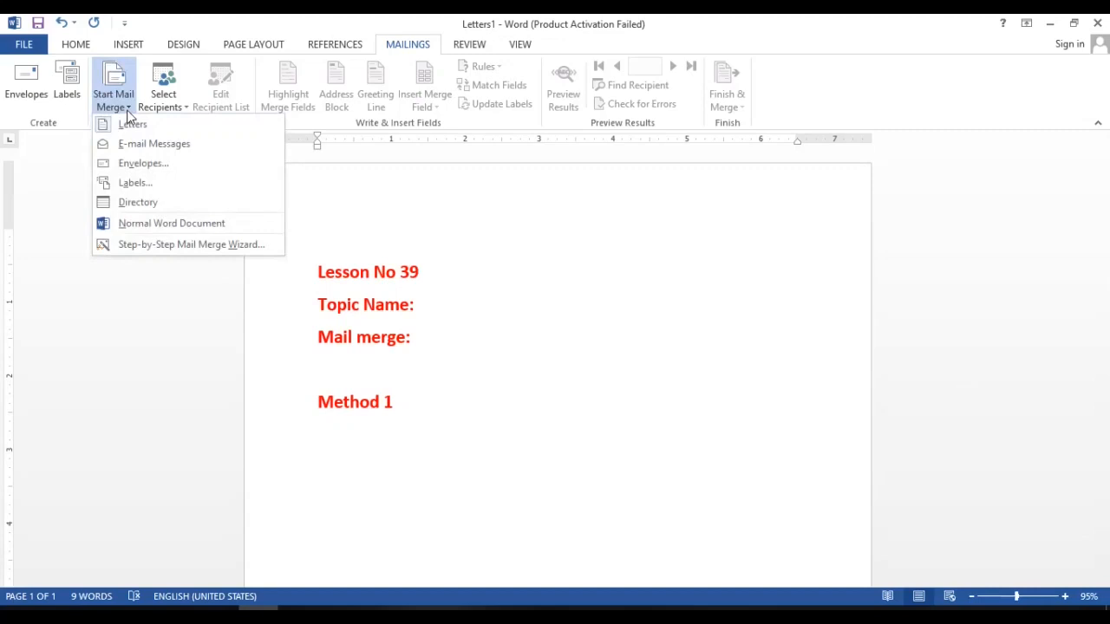
left_click(169, 245)
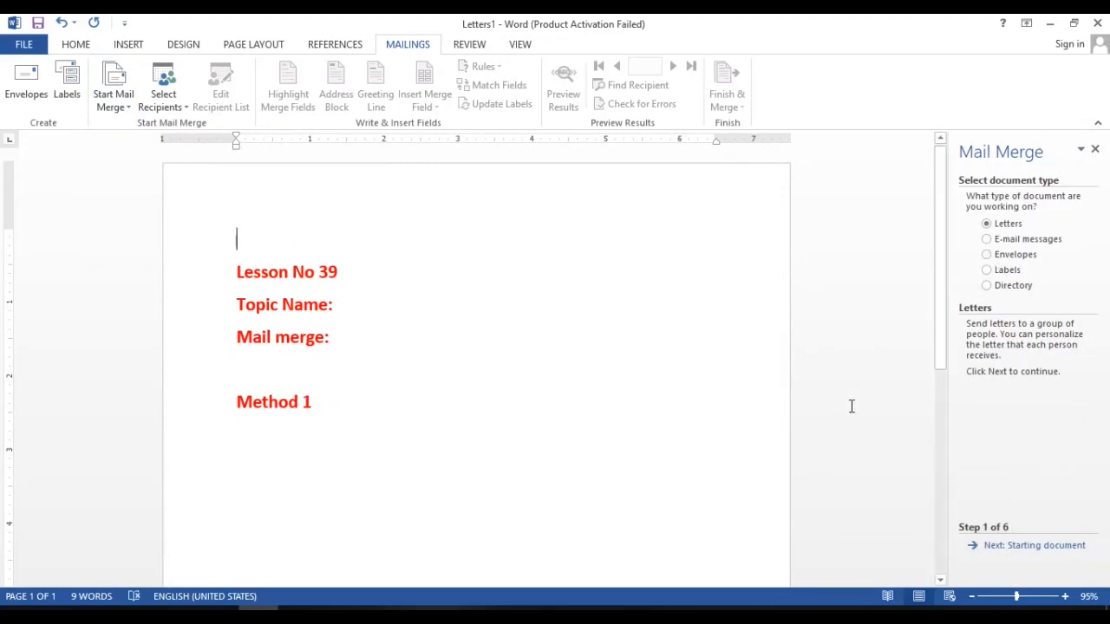
scroll(853, 439, "up", 1)
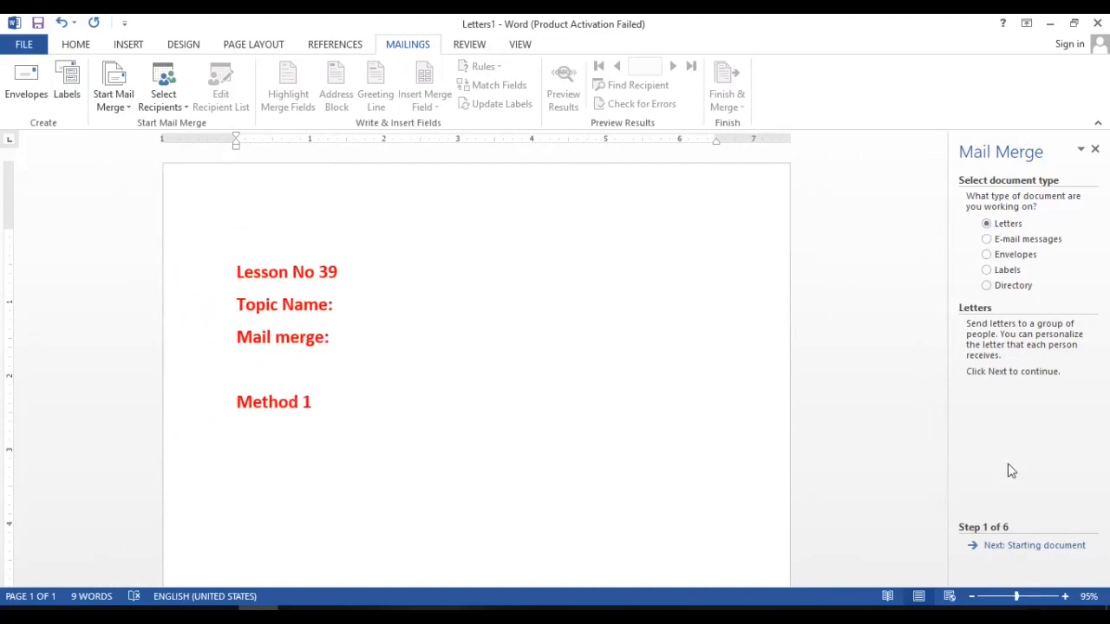
Try the E-mail messages, Envelopes, Labels and Directory document types in the wizard and return to Letters.
left_click(1016, 241)
left_click(997, 257)
left_click(999, 270)
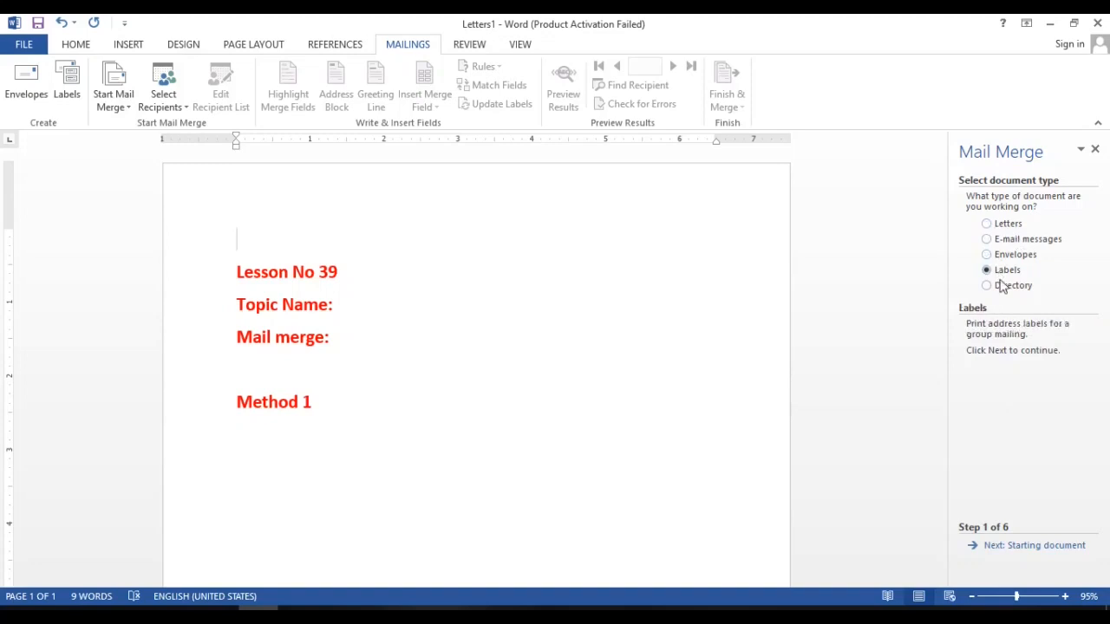
left_click(1001, 285)
left_click(987, 225)
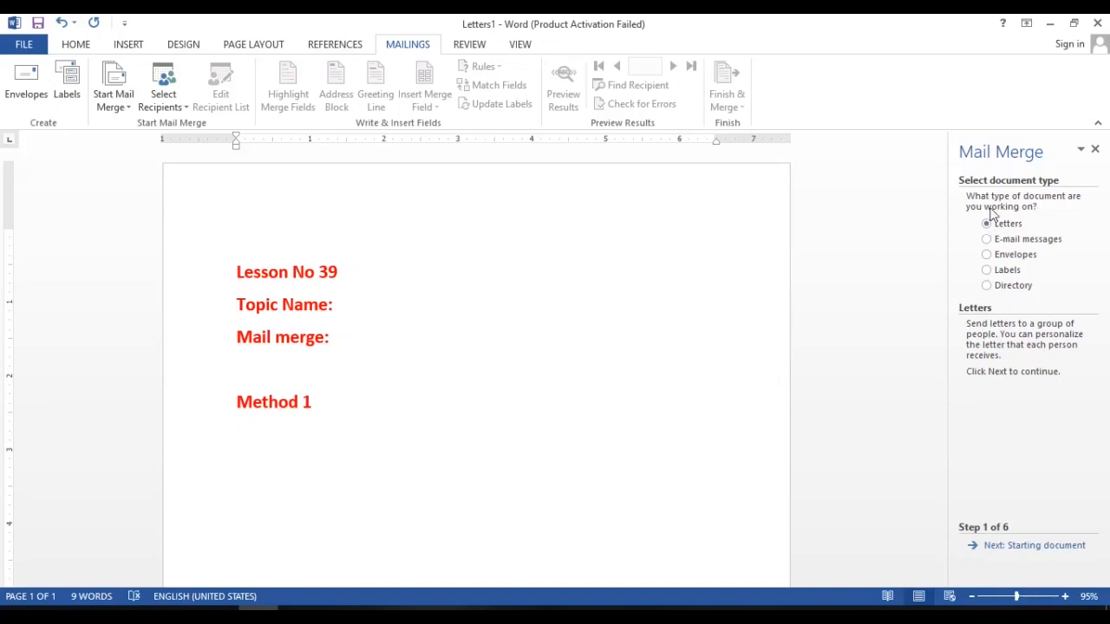
Advance the wizard to recipient selection using the current document, and add an empty line below "Method 1".
left_click(1052, 546)
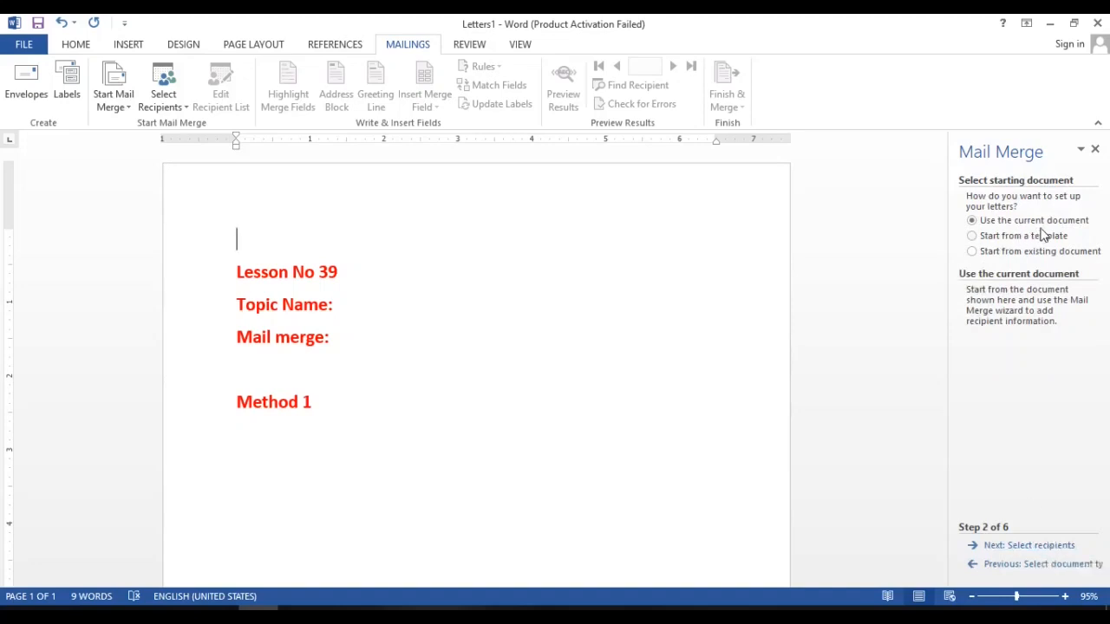
left_click(319, 417)
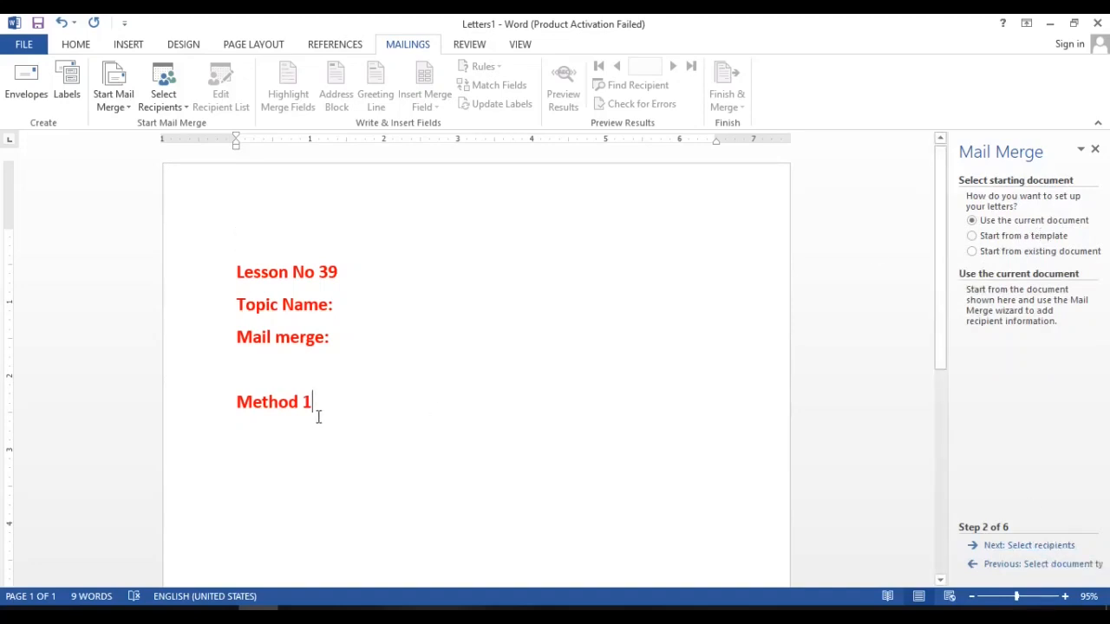
key("Return")
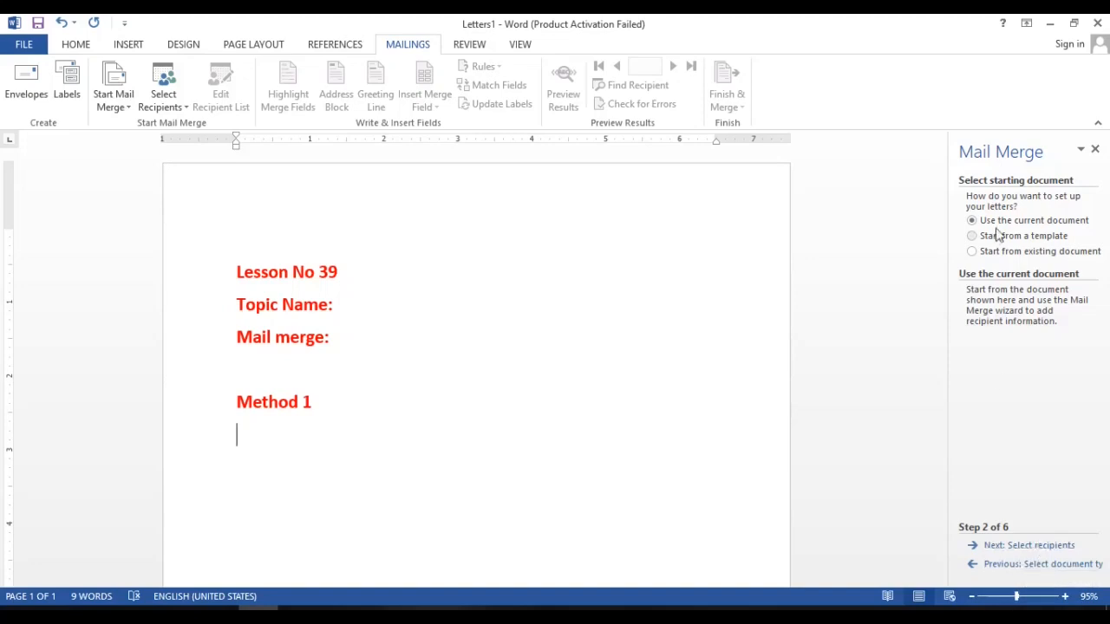
left_click(1042, 548)
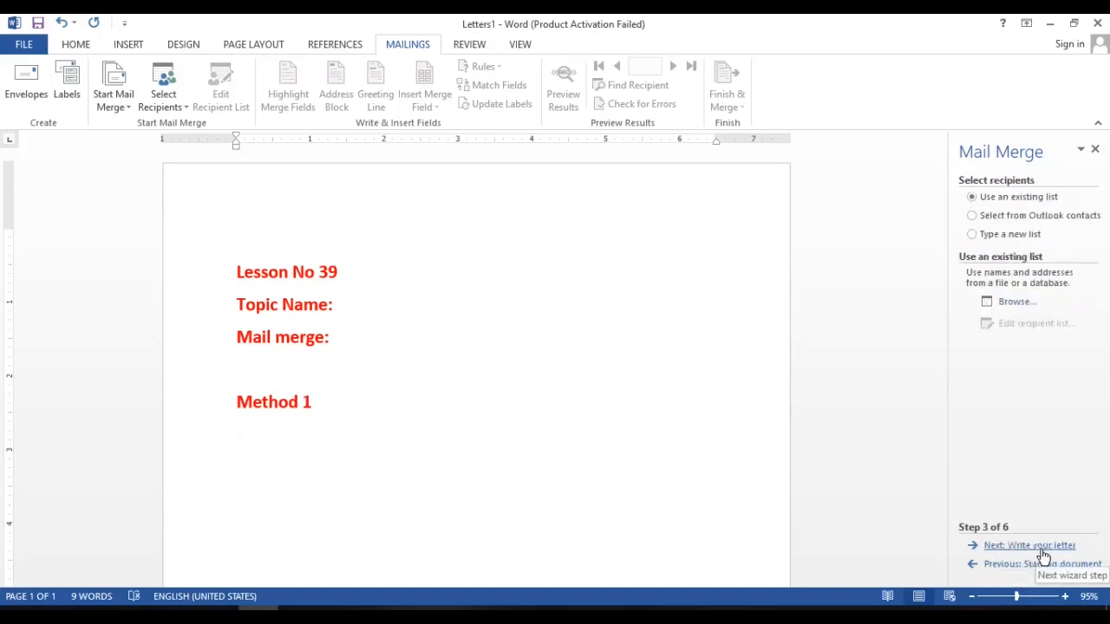
Create a new typed recipient list and add a second blank entry to it.
left_click(1030, 238)
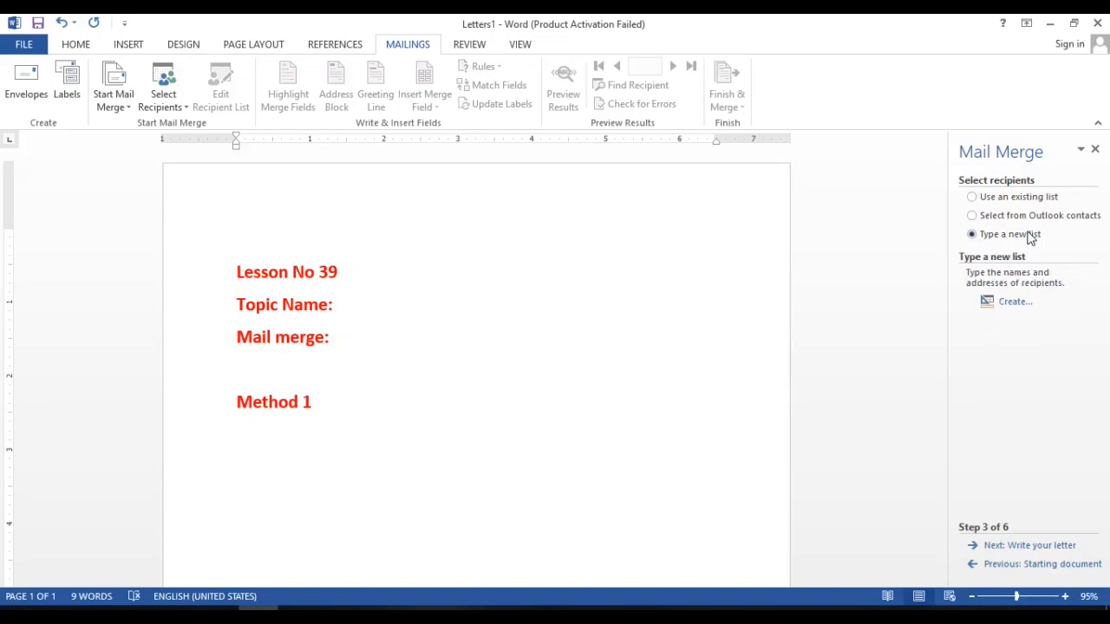
left_click(1015, 303)
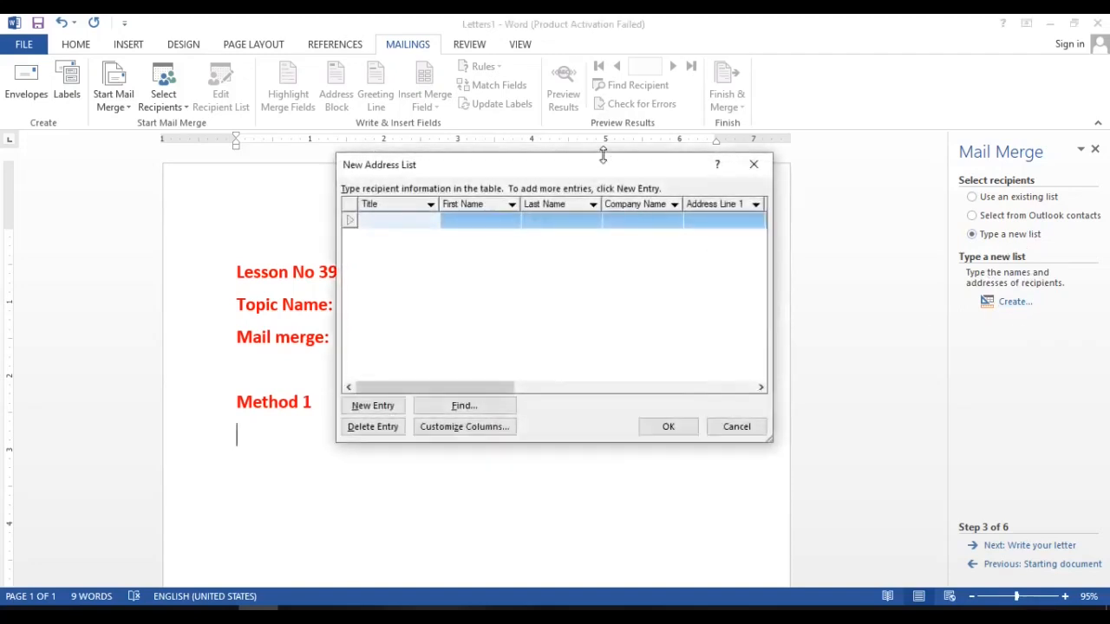
left_click_drag(603, 170, 689, 170)
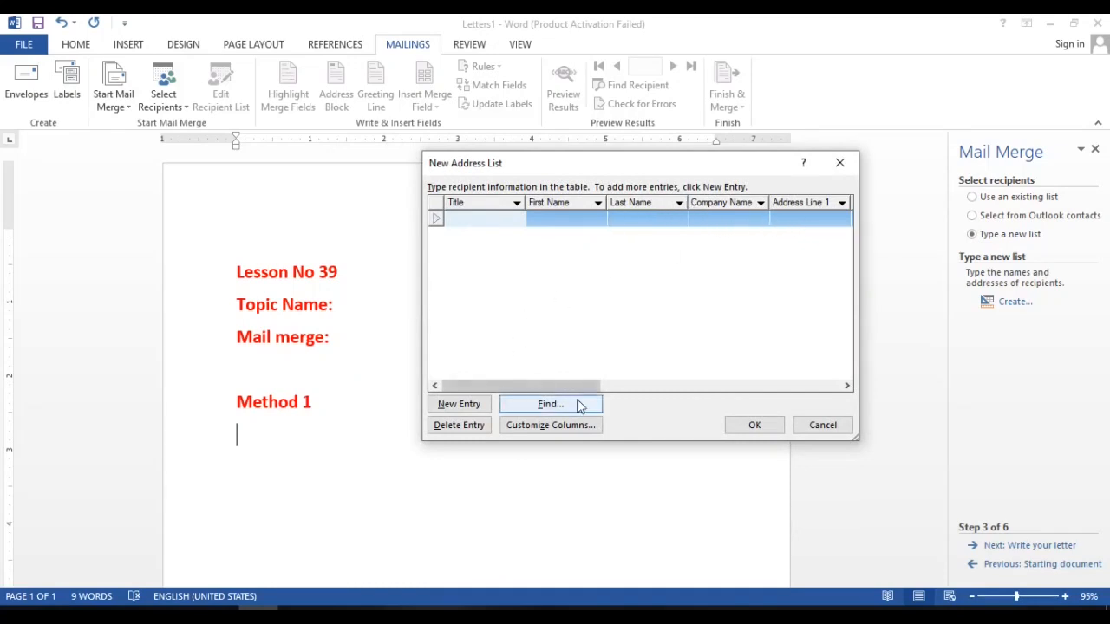
left_click_drag(570, 387, 527, 384)
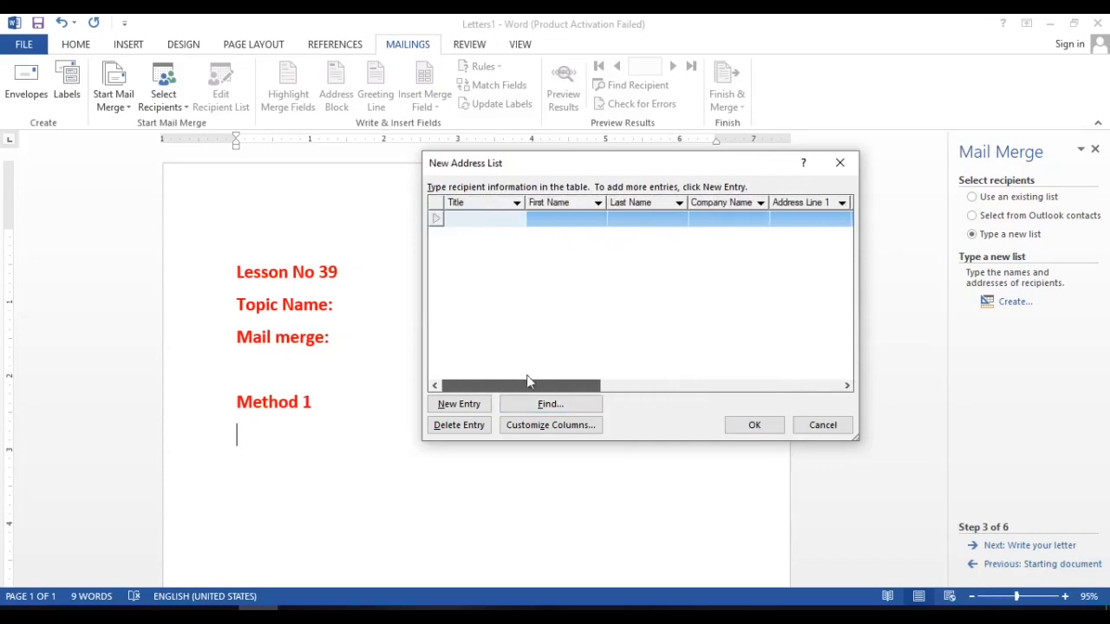
left_click(468, 405)
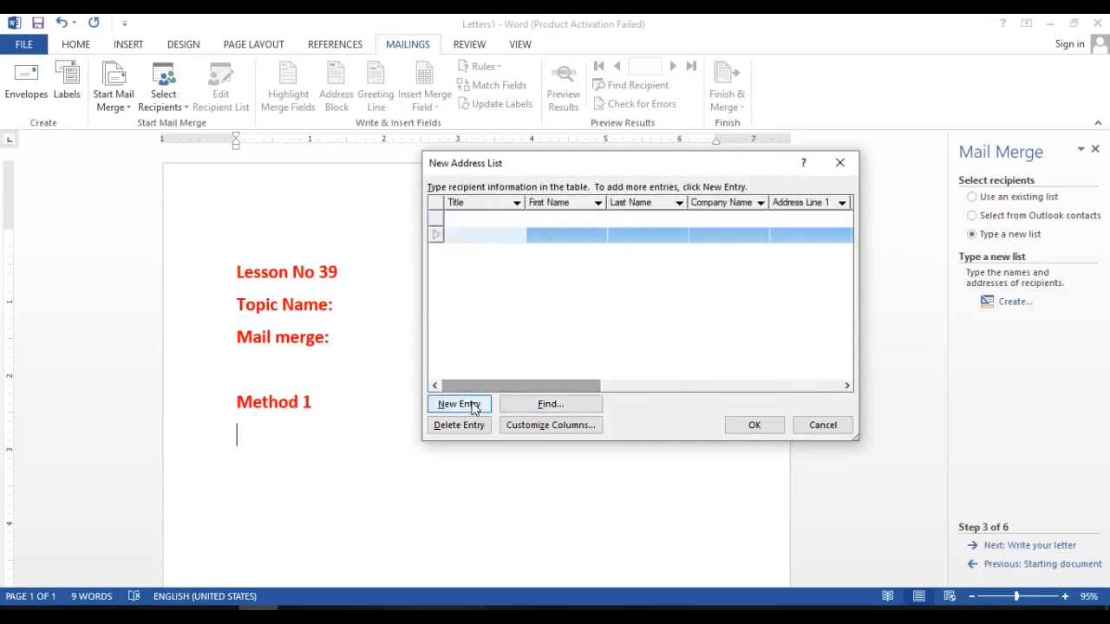
Customize the address list columns by deleting the Company Name and Address Line 2 fields.
left_click(527, 427)
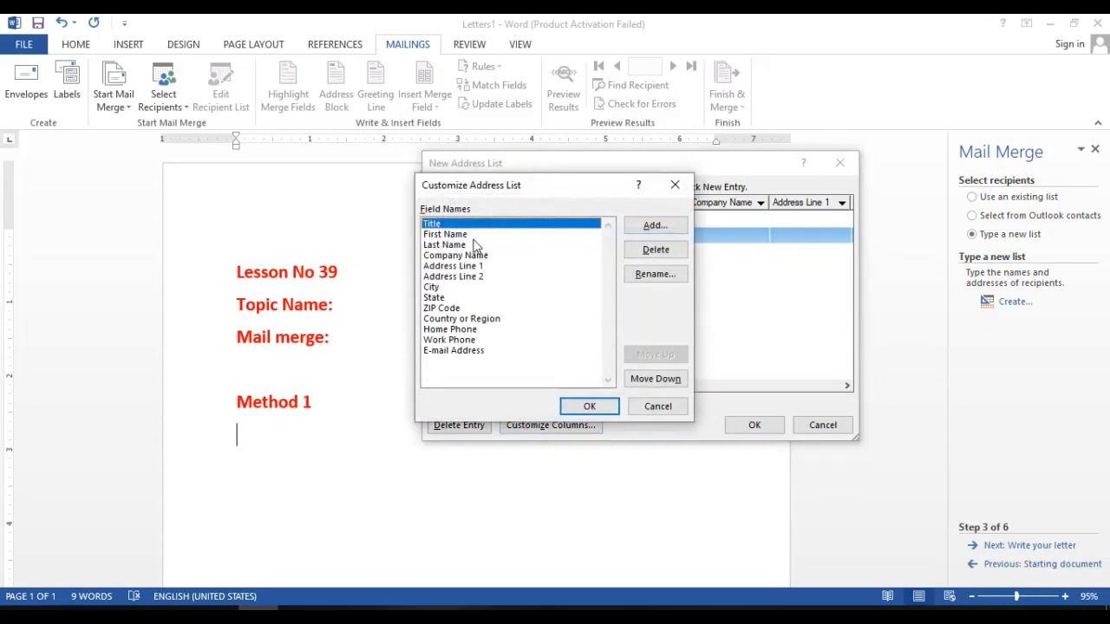
left_click(477, 256)
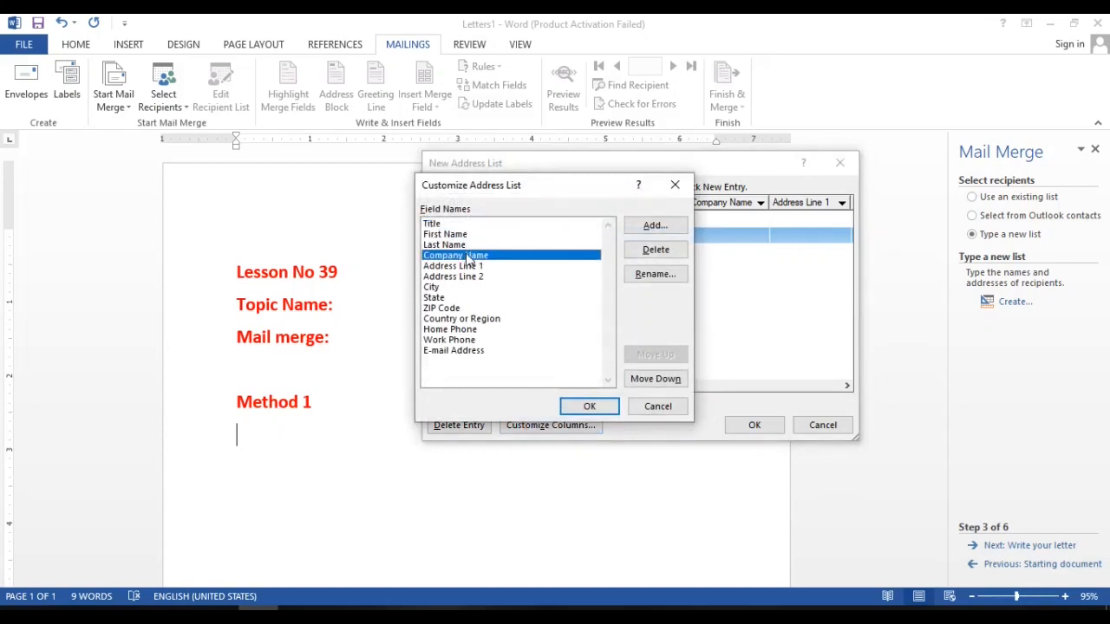
left_click(641, 252)
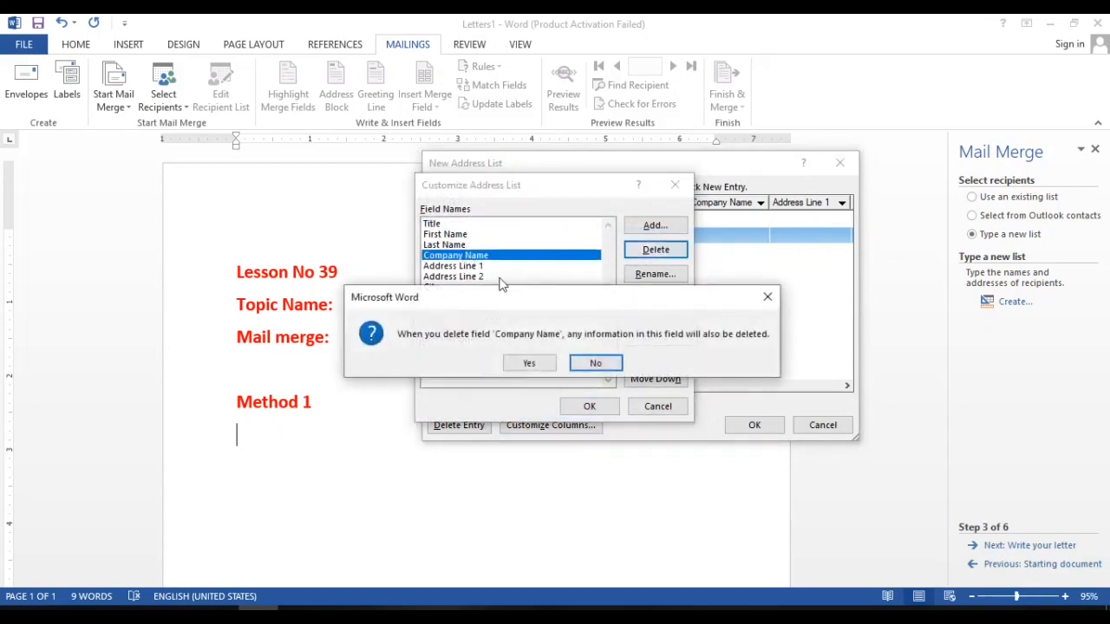
left_click(529, 363)
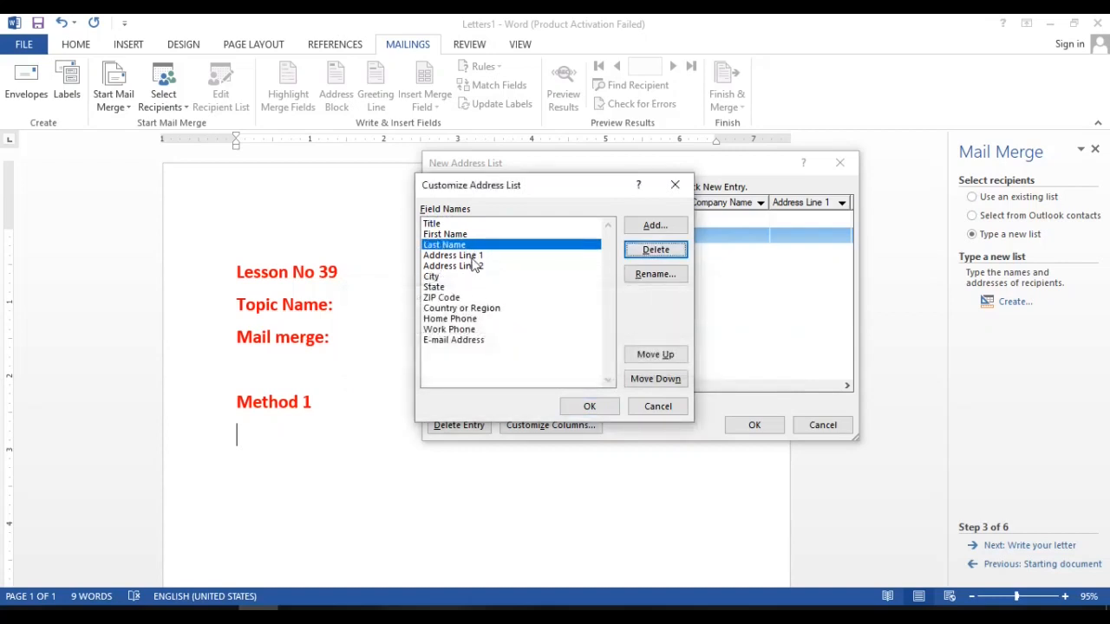
left_click(456, 267)
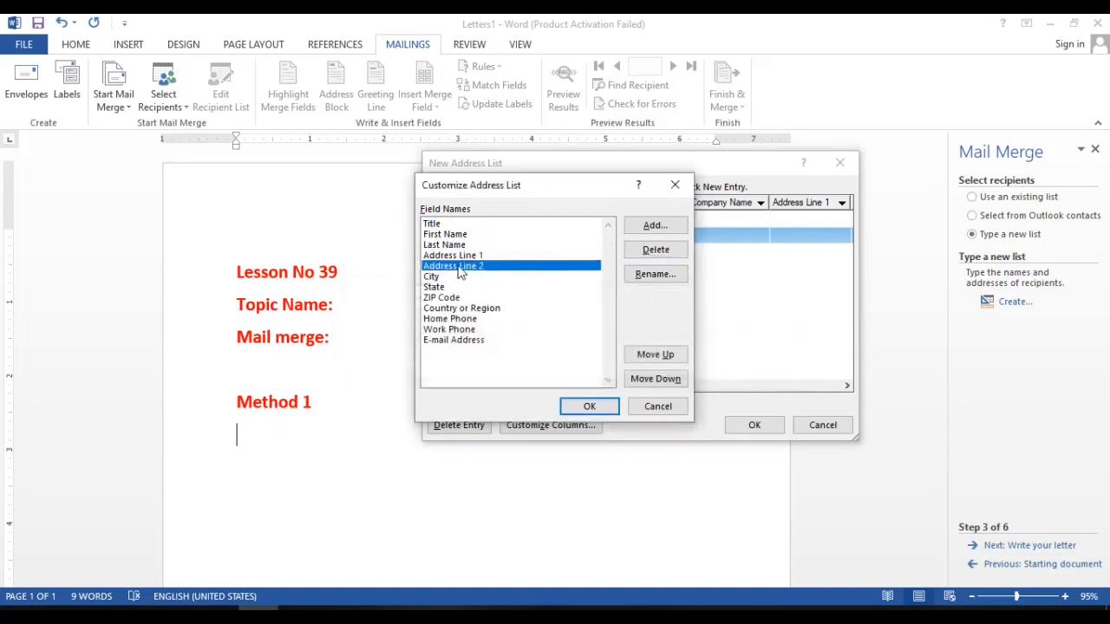
left_click(656, 256)
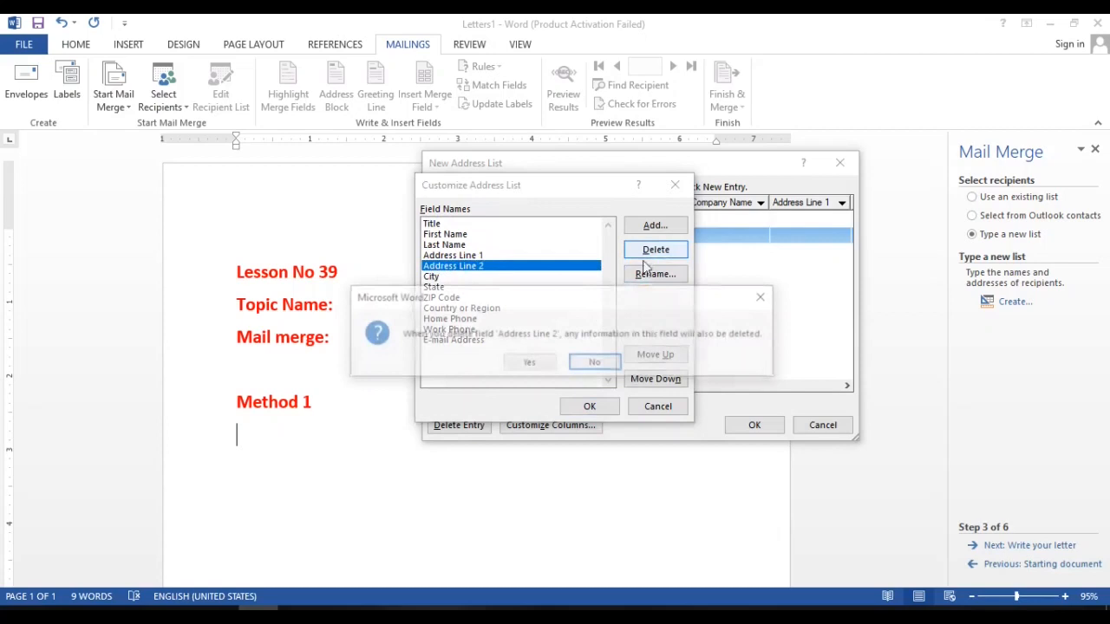
left_click(529, 363)
Delete the State and Address Line 1 fields from the address list.
left_click(447, 278)
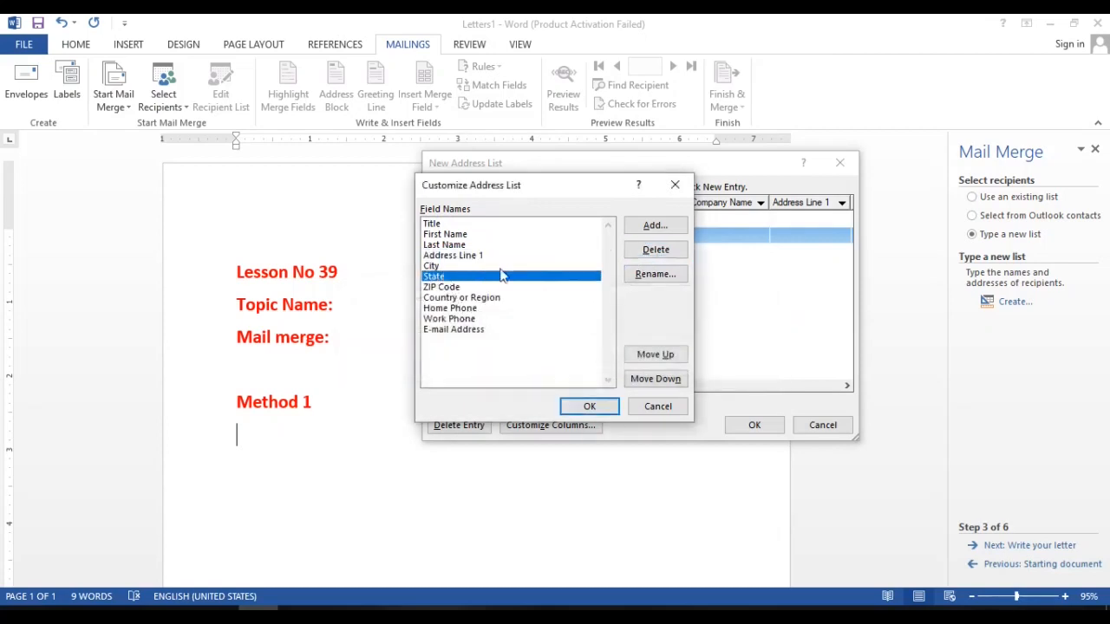
left_click(657, 253)
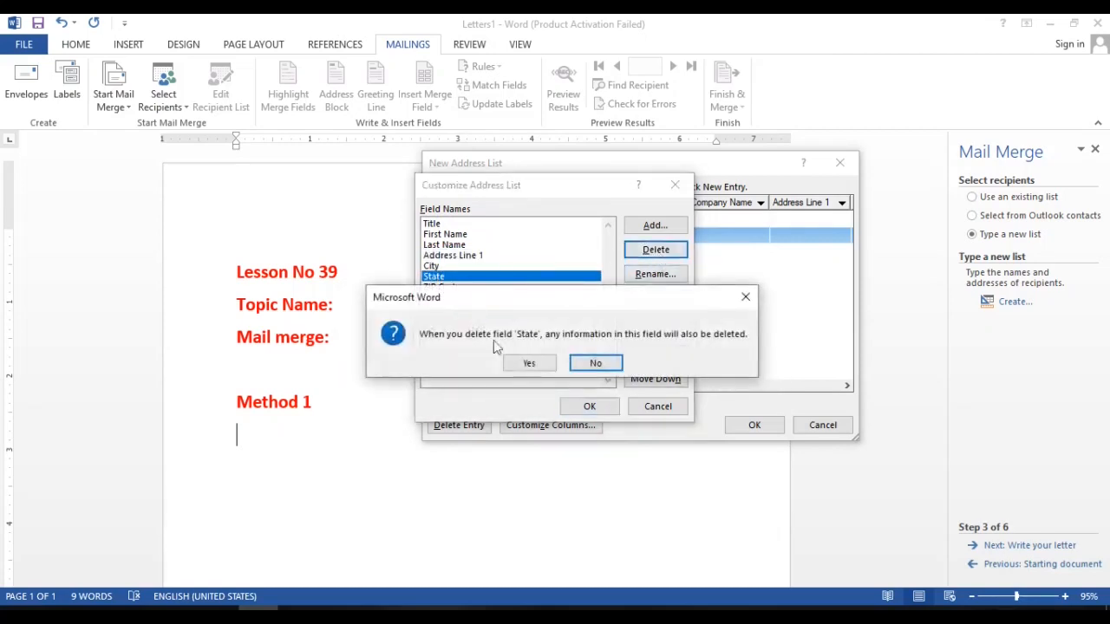
left_click(528, 362)
left_click(483, 255)
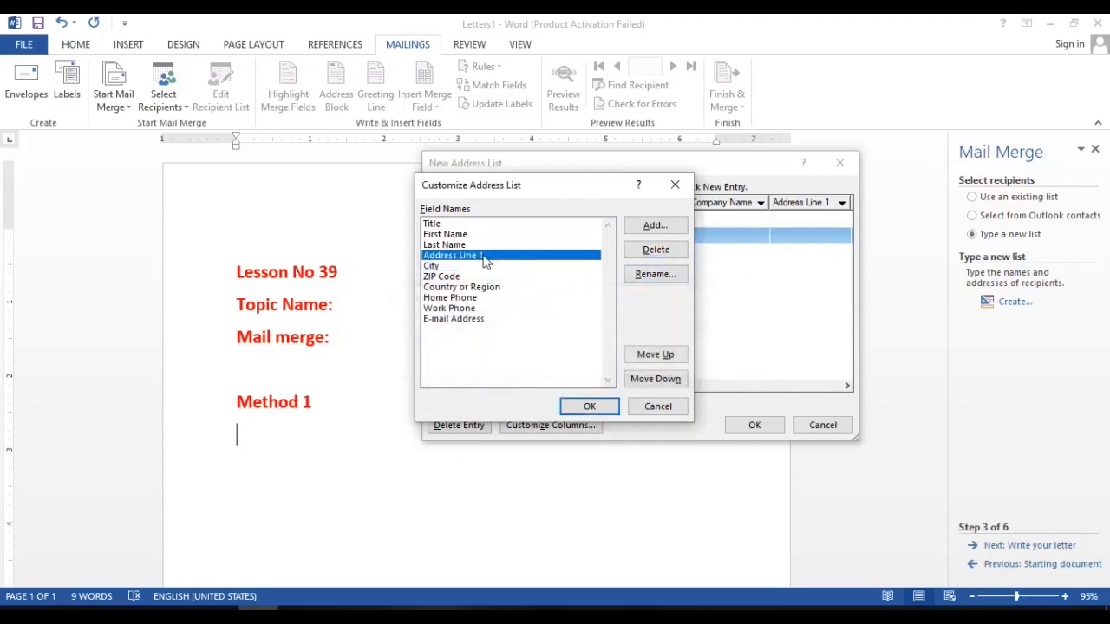
left_click(656, 250)
left_click(526, 363)
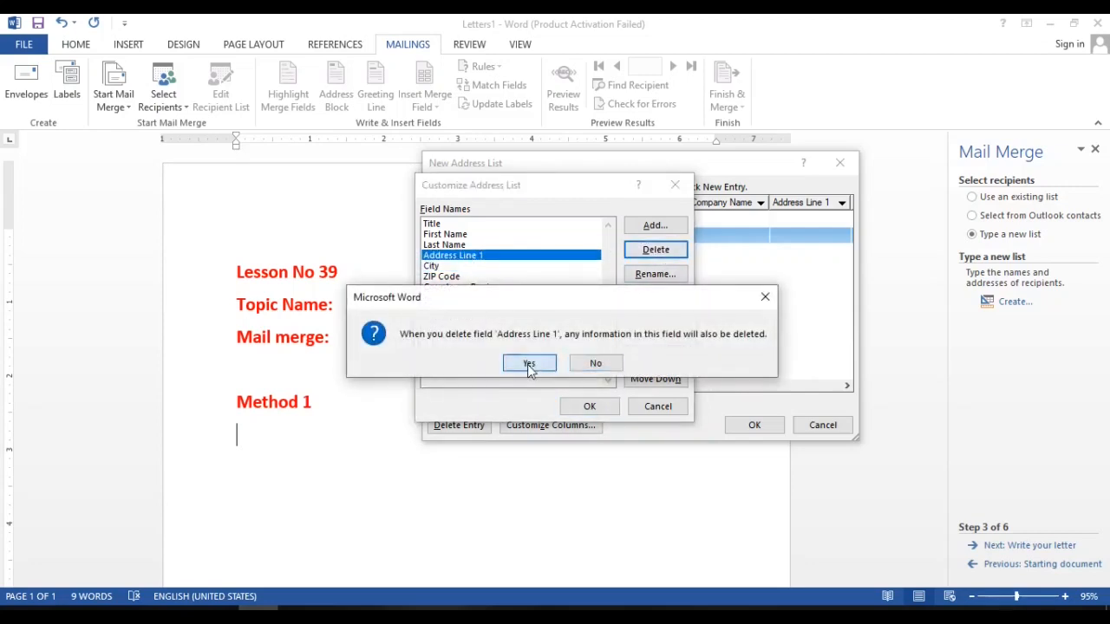
Delete the ZIP Code and Country or Region fields from the address list.
left_click(447, 267)
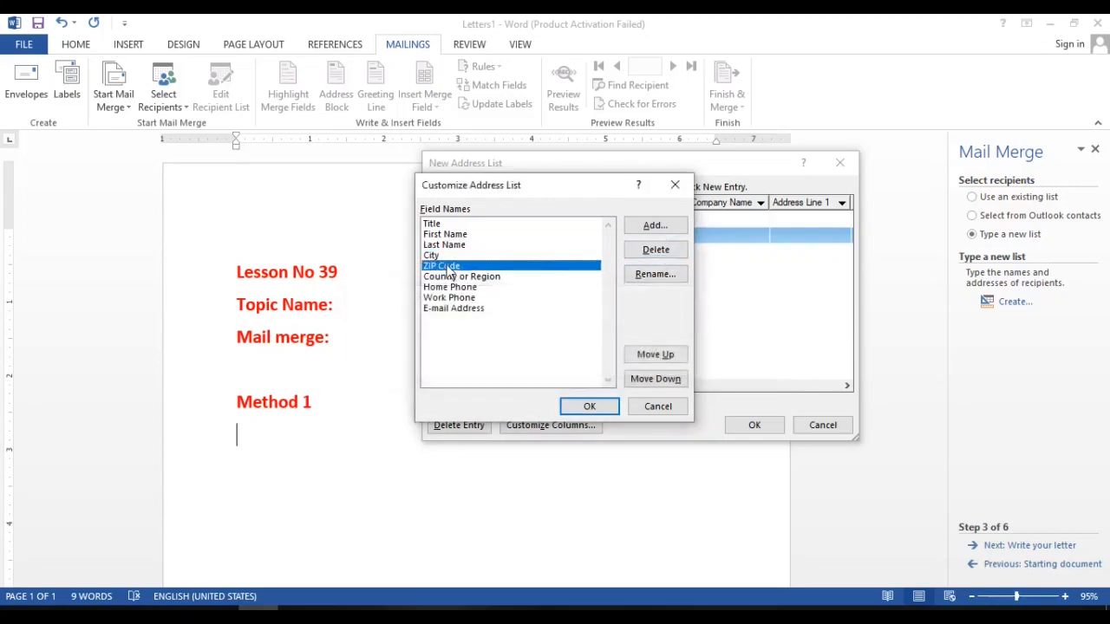
left_click(655, 259)
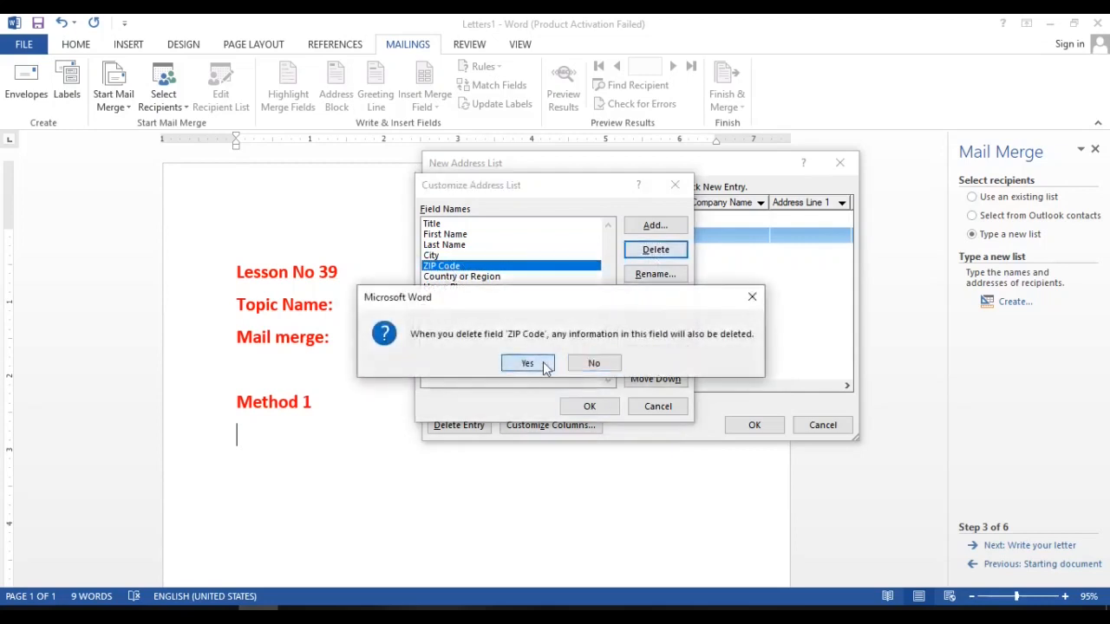
left_click(526, 364)
left_click(453, 268)
left_click(650, 254)
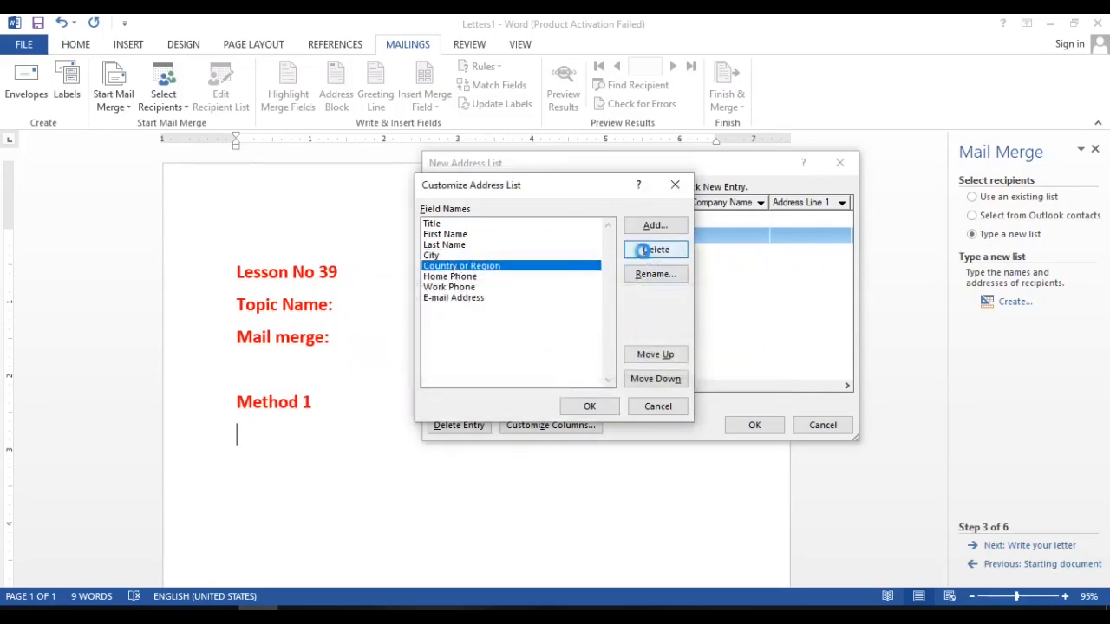
left_click(524, 363)
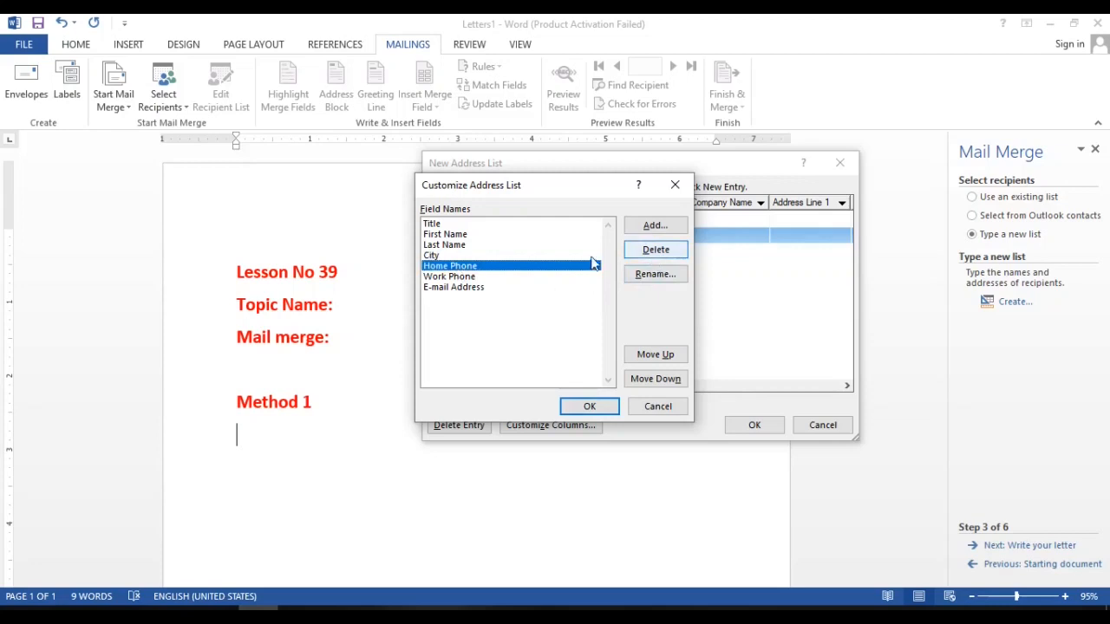
Delete the Home Phone and E-mail Address fields from the address list.
left_click(655, 251)
left_click(528, 363)
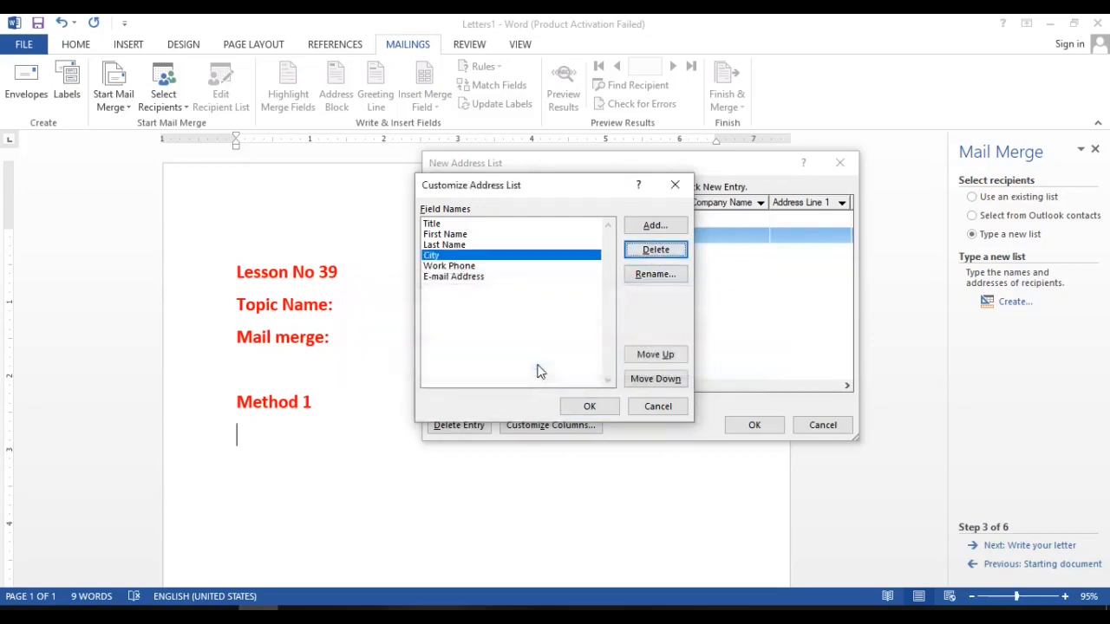
left_click(490, 283)
left_click(656, 250)
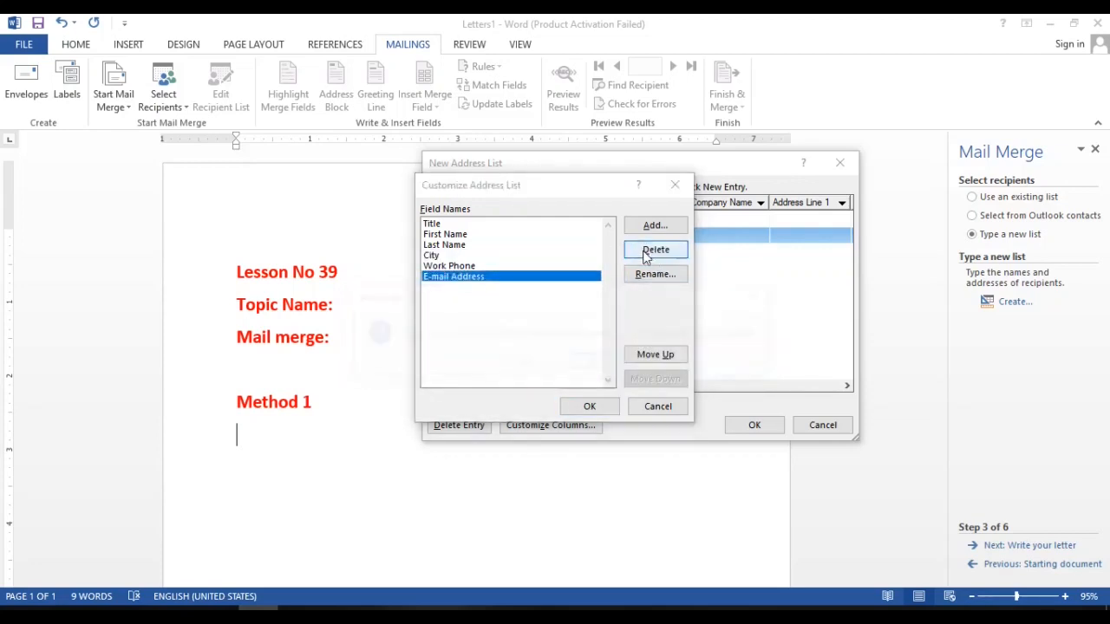
left_click(525, 365)
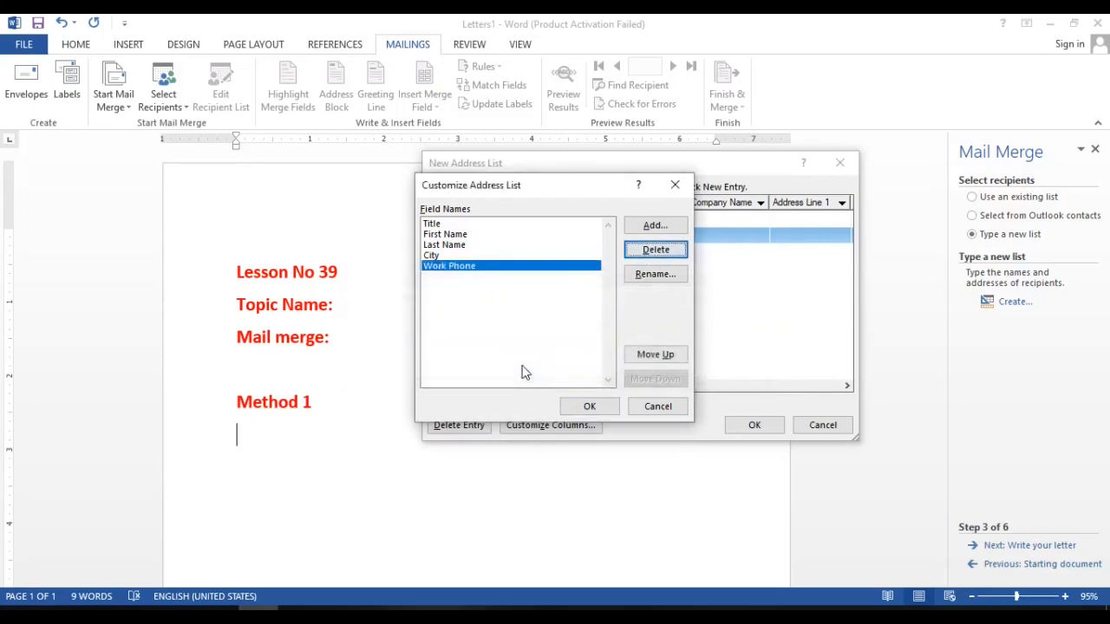
Delete the Last Name and Title fields from the address list.
left_click(469, 246)
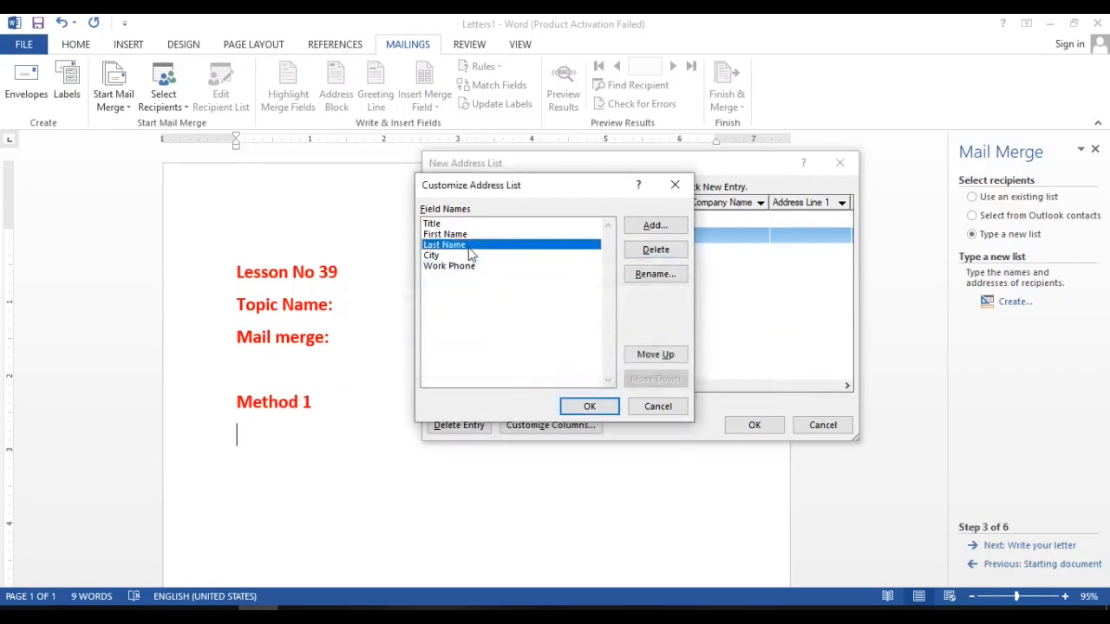
left_click(651, 249)
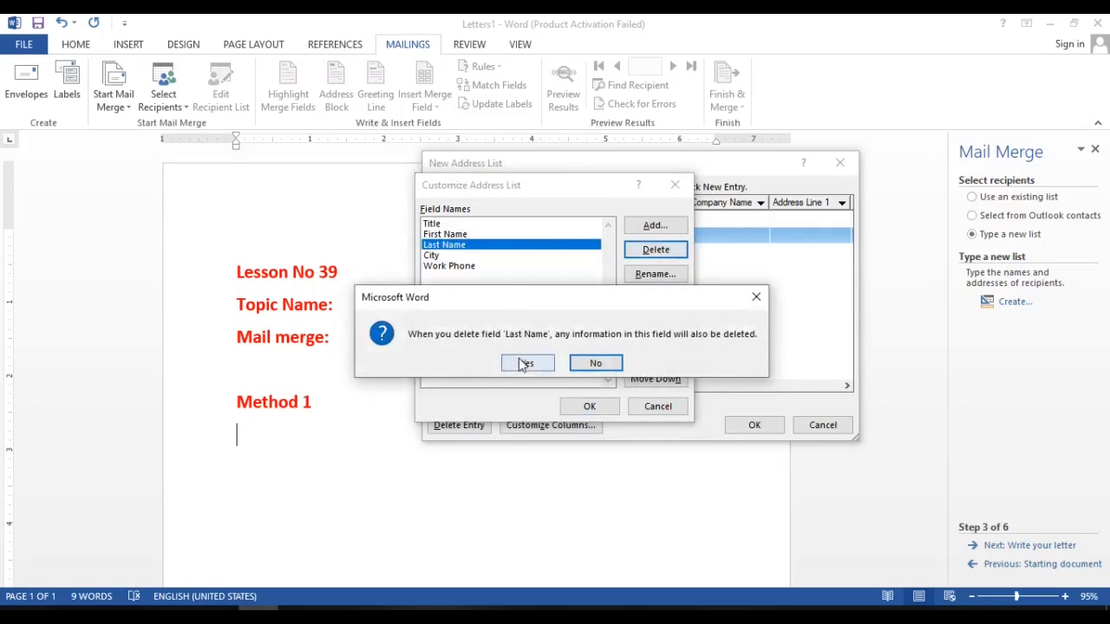
left_click(526, 364)
left_click(444, 225)
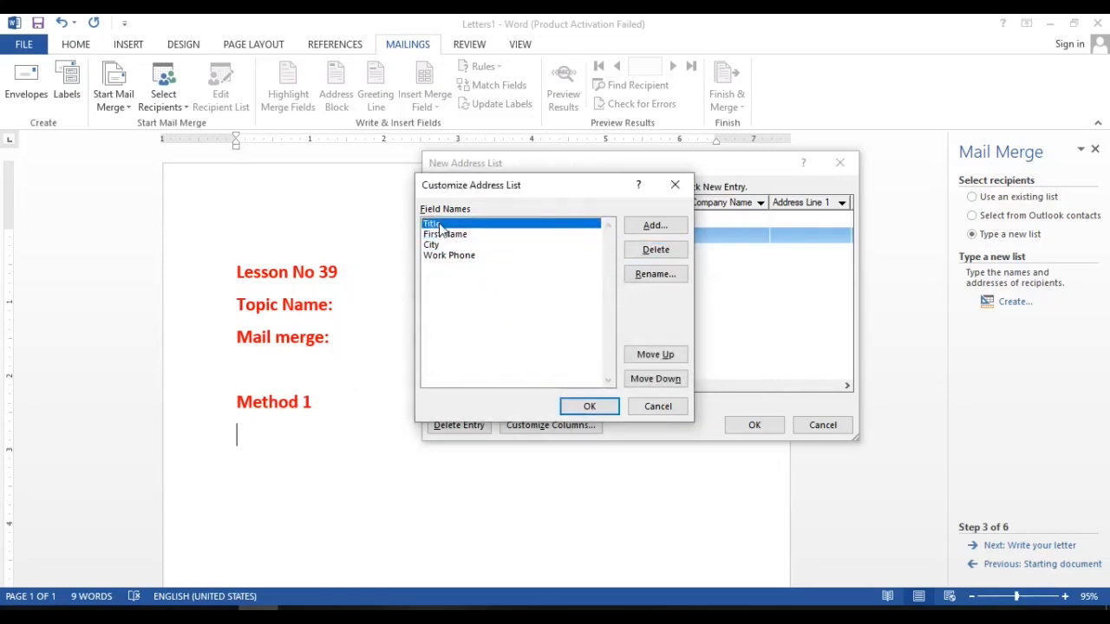
left_click(657, 249)
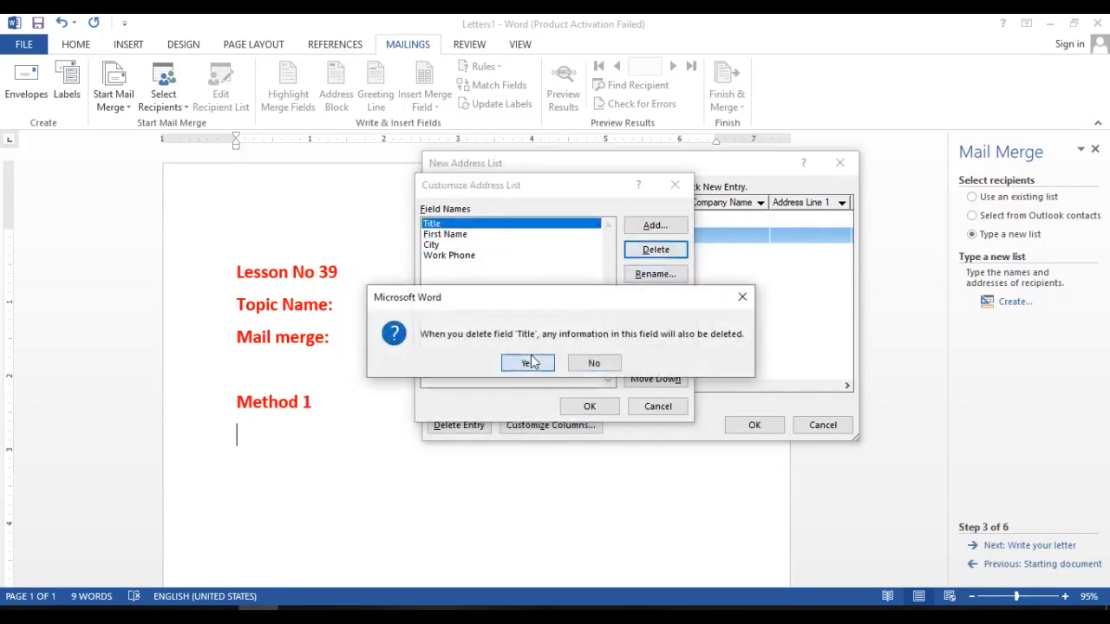
left_click(532, 362)
Apply the customized columns, keeping only First Name, City and Work Phone in the address list.
left_click(657, 228)
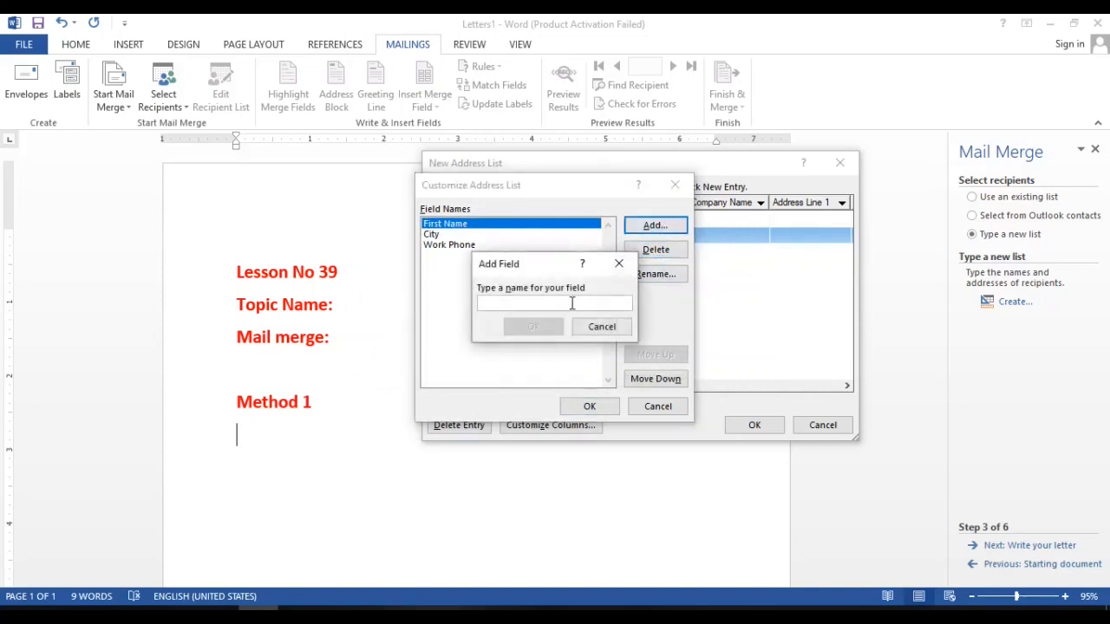
left_click(603, 327)
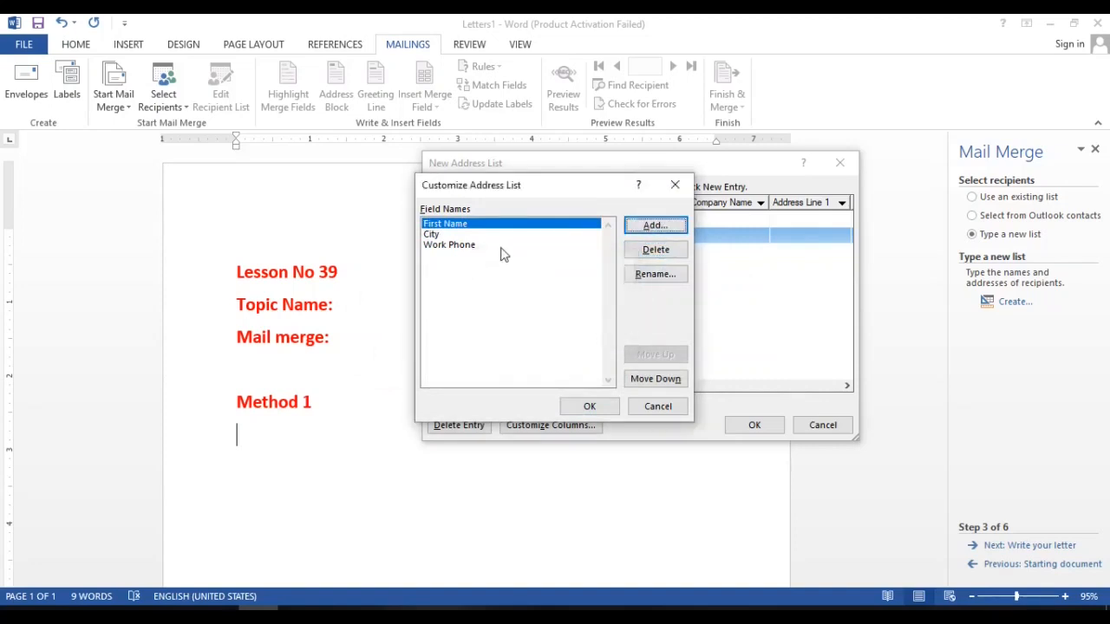
left_click(449, 250)
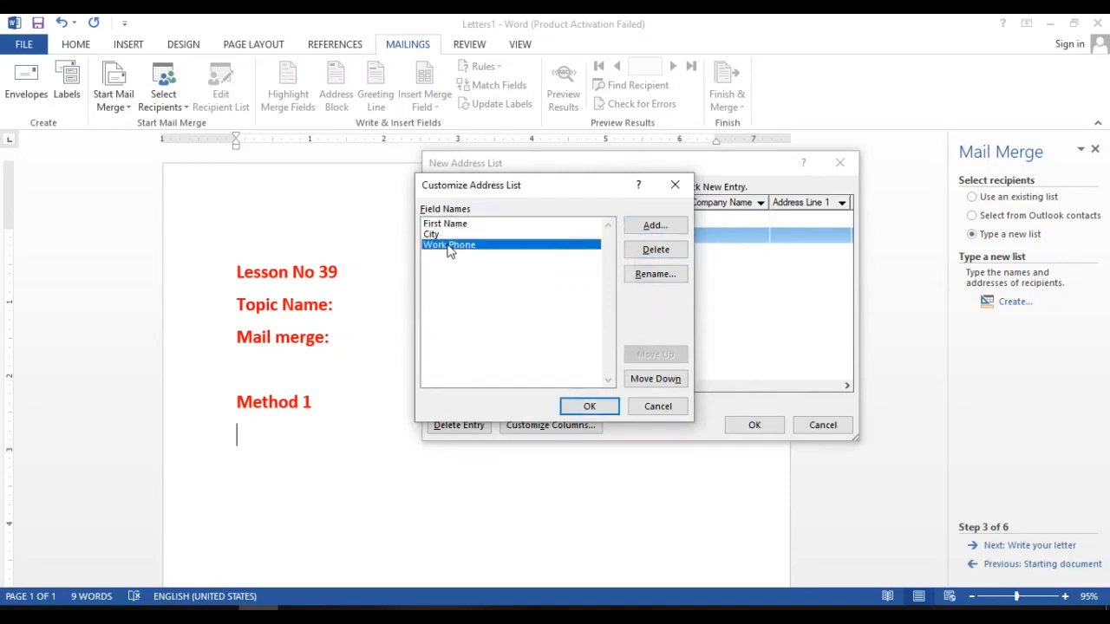
left_click(590, 406)
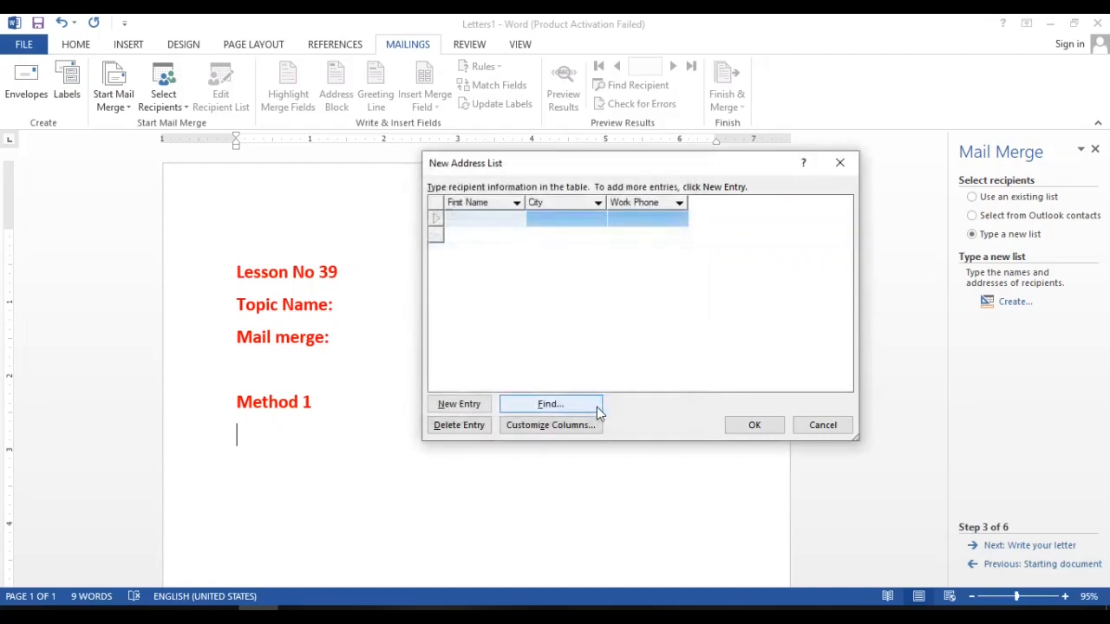
Fill in the first recipient's first name, the city Lahore and the work phone number.
left_click(481, 217)
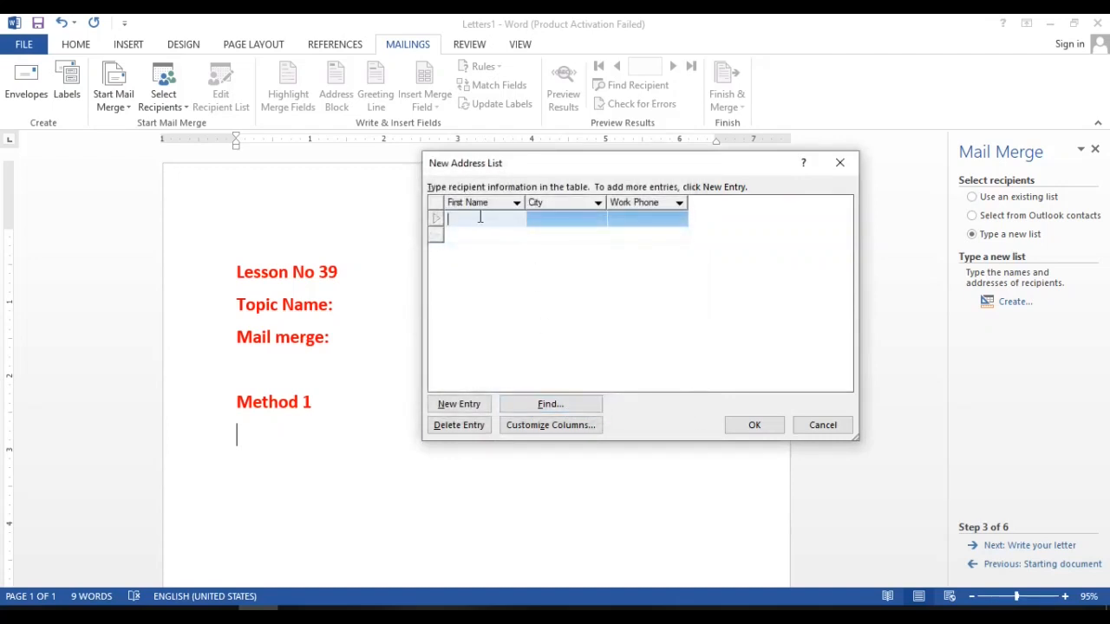
type("Ali")
key("Tab")
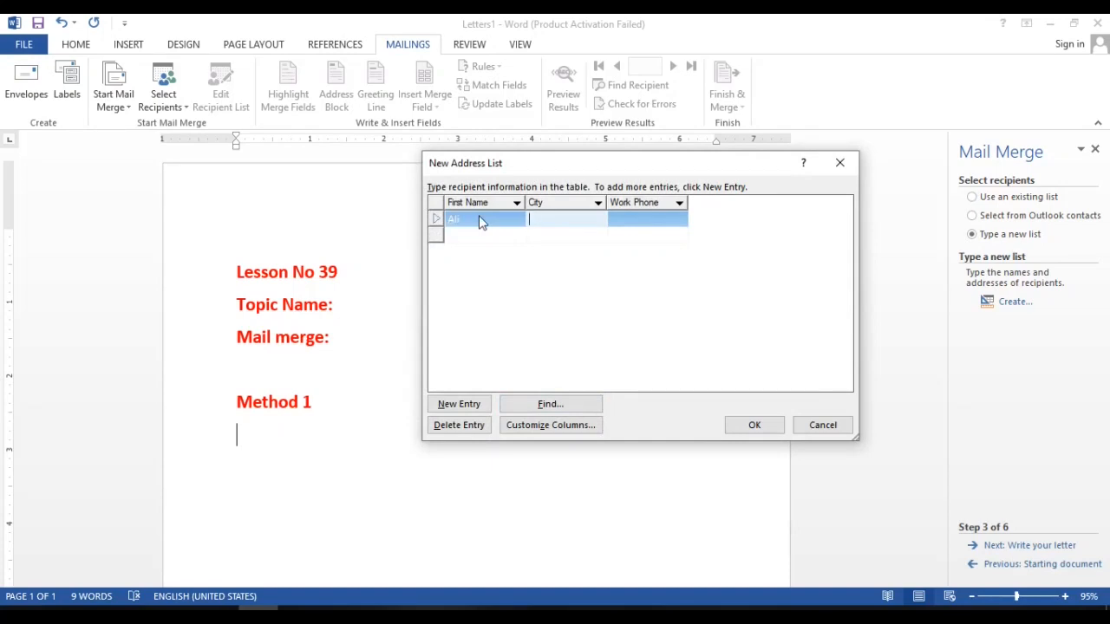
type("Lahore")
key("Tab")
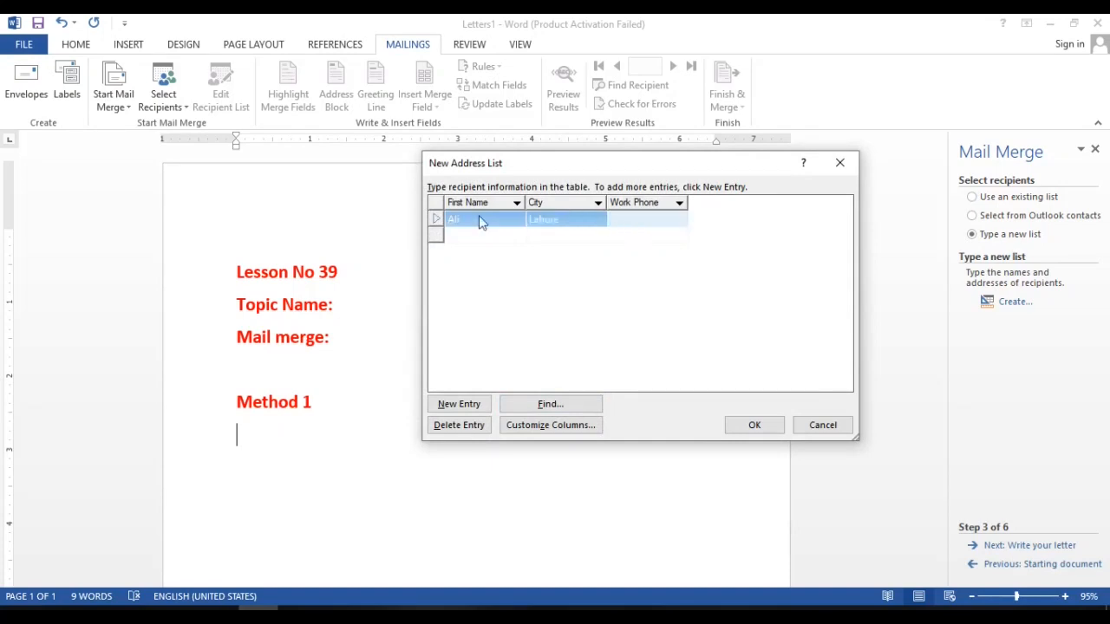
key("Tab")
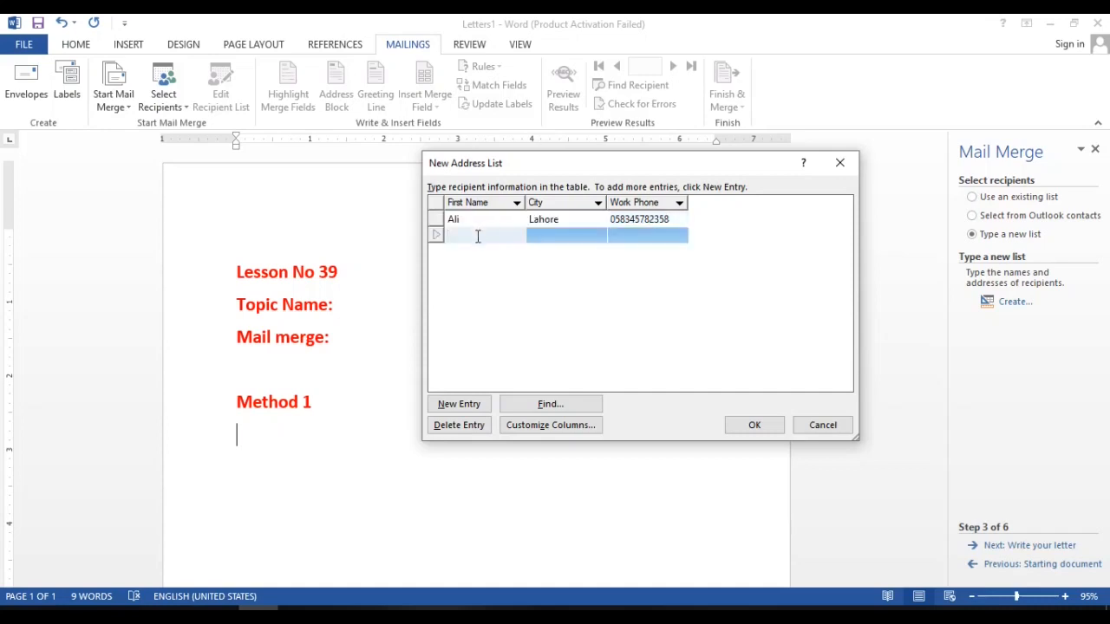
Fill in the second recipient's first name, the city Karachi and the work phone number.
type("Nawaz")
key("Tab")
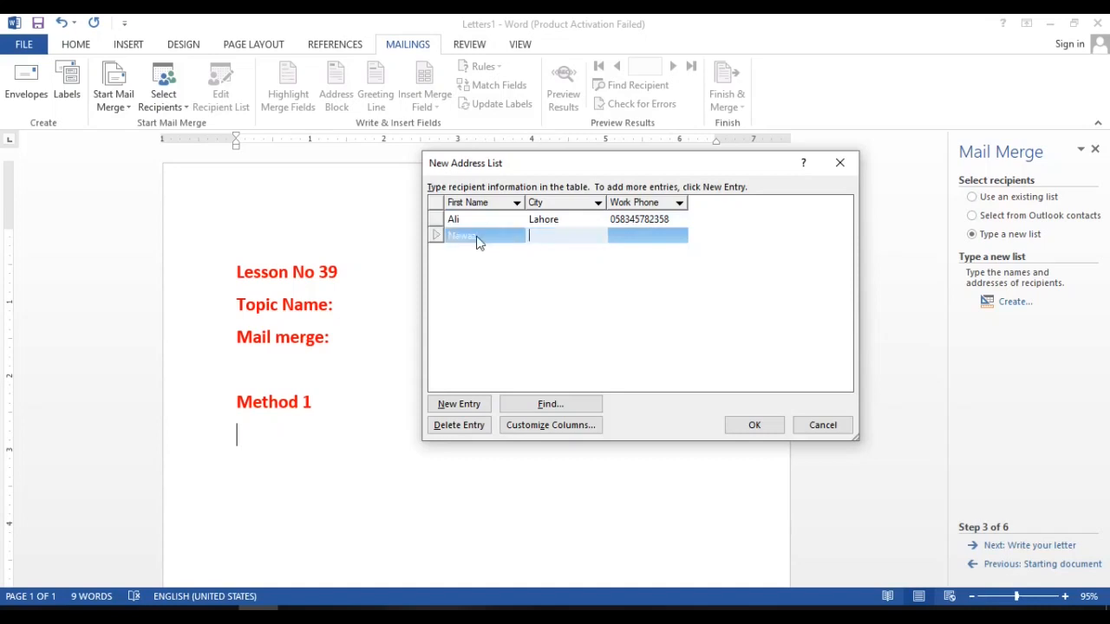
type("Karachi")
key("Tab")
type("i646641")
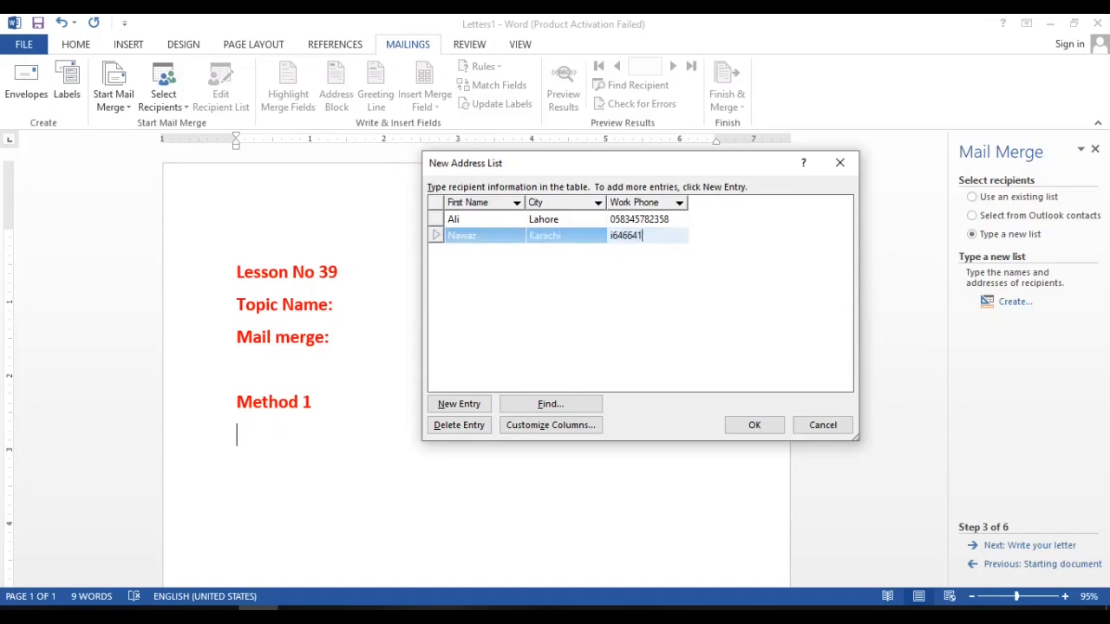
key("BackSpace")
key("BackSpace")
key("BackSpace")
key("BackSpace")
key("BackSpace")
key("BackSpace")
key("BackSpace")
key("Tab")
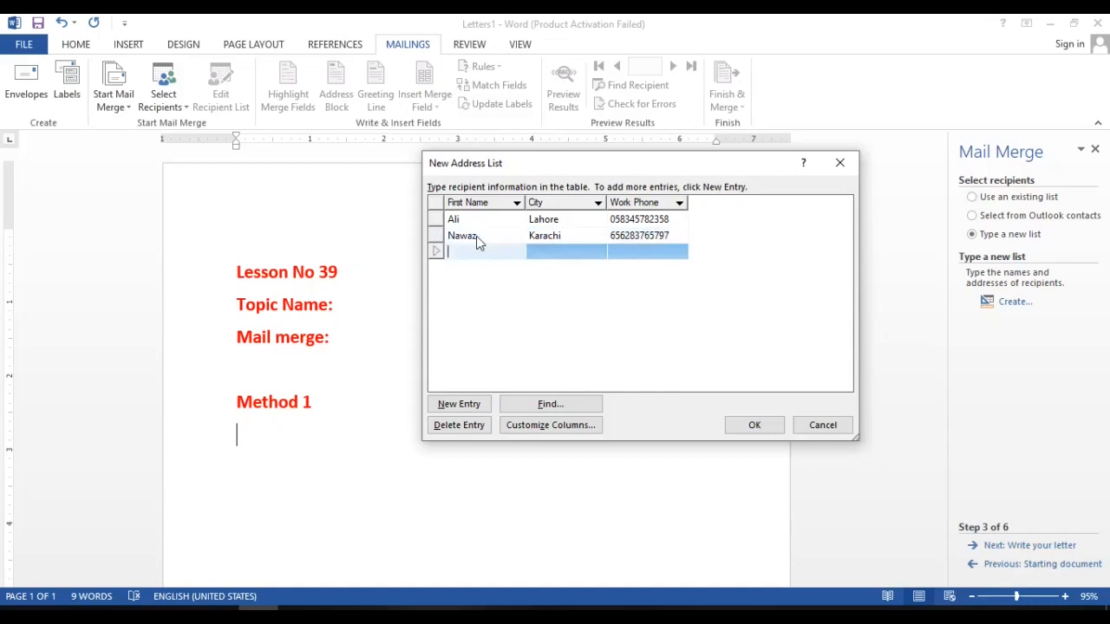
Fill in the third recipient's first name, the city Lahore and the work phone number.
type("Sharif")
key("Tab")
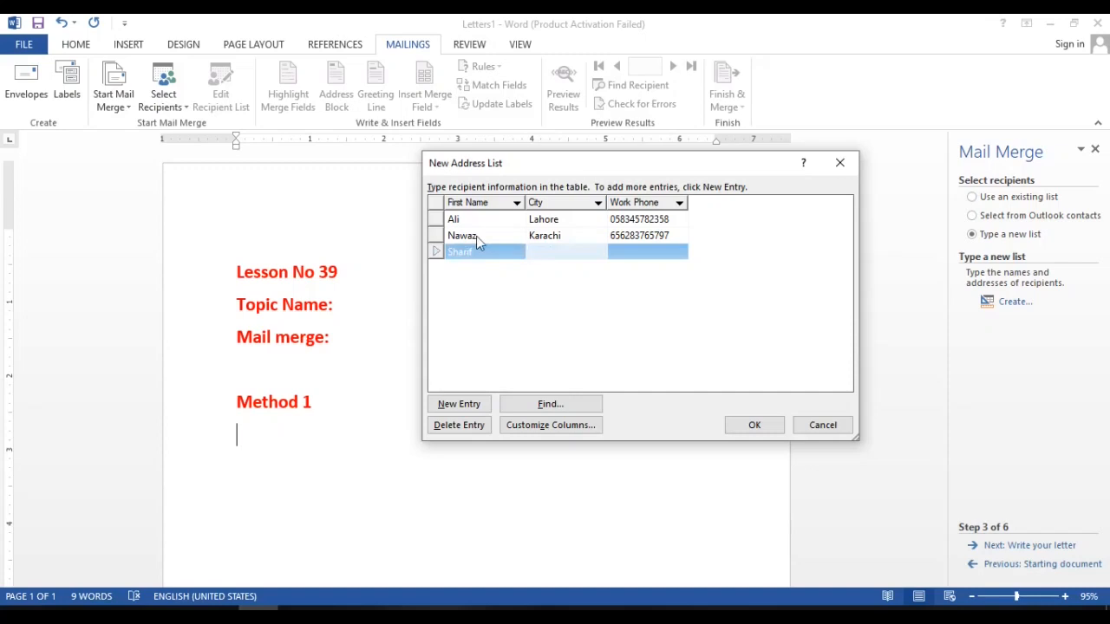
type("Lahore")
key("Tab")
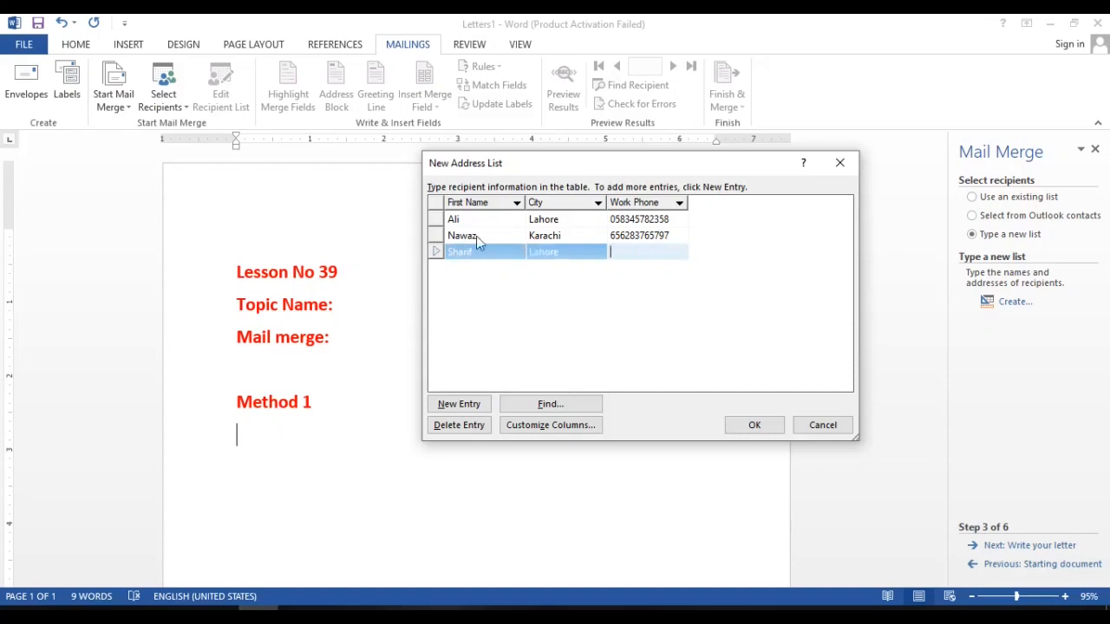
key("Tab")
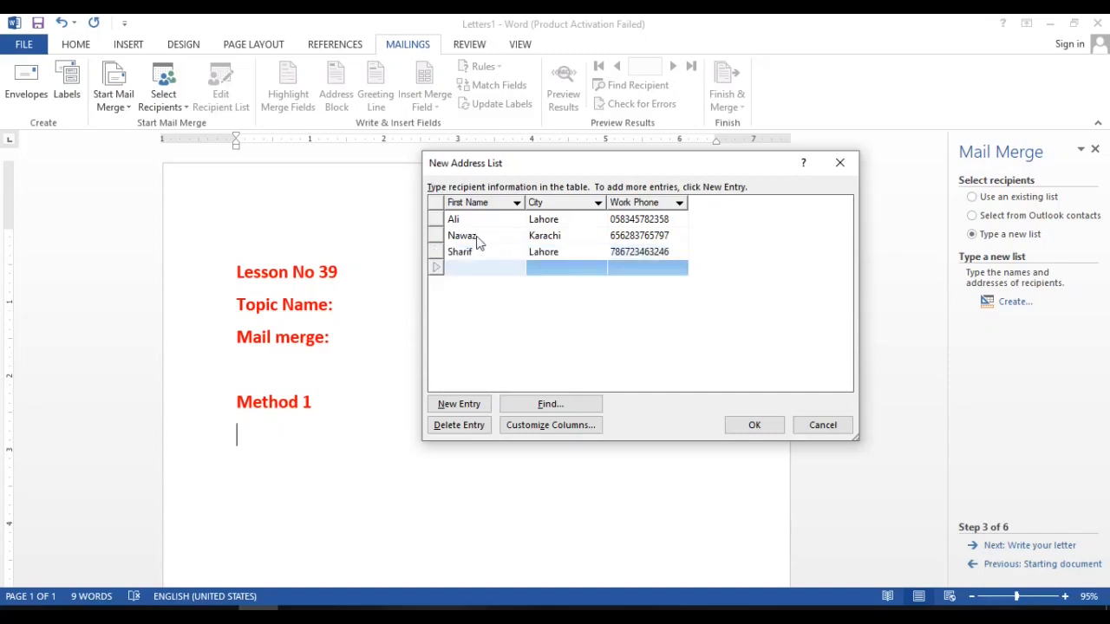
Add a fourth recipient with the first name, the city Multan and the work phone number.
type("Ahmas")
key("BackSpace")
type("d")
key("Tab")
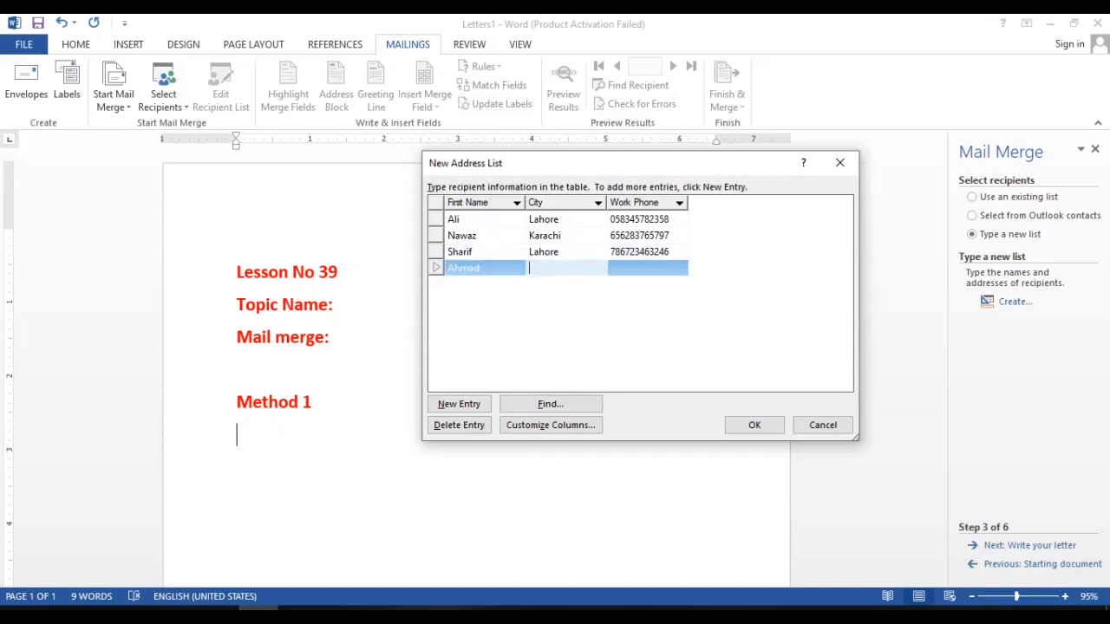
type("Multan")
key("Tab")
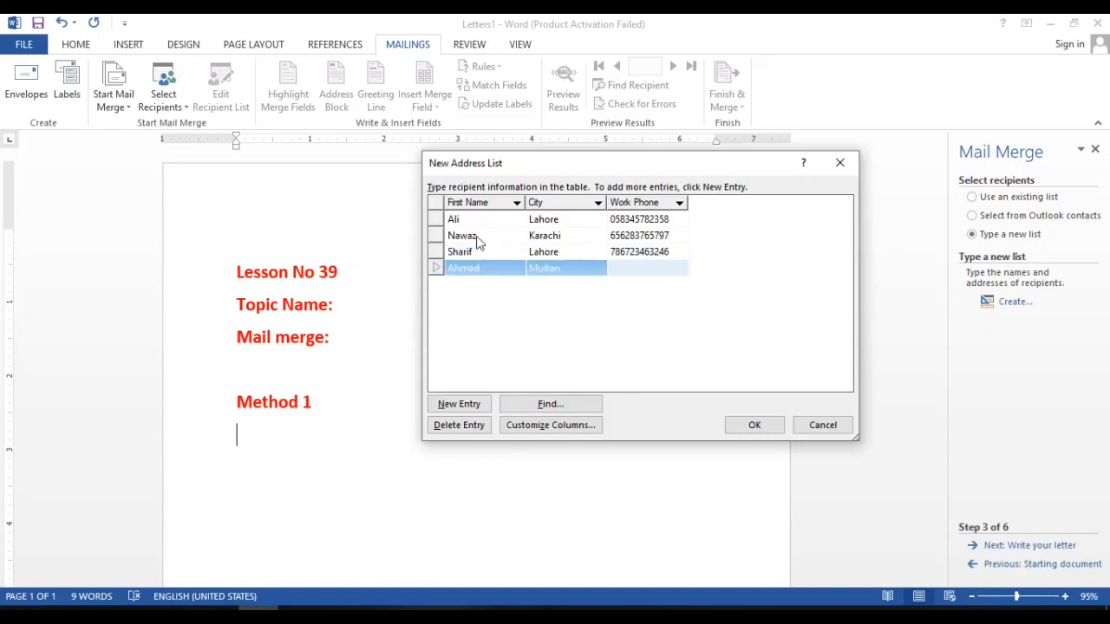
key("Tab")
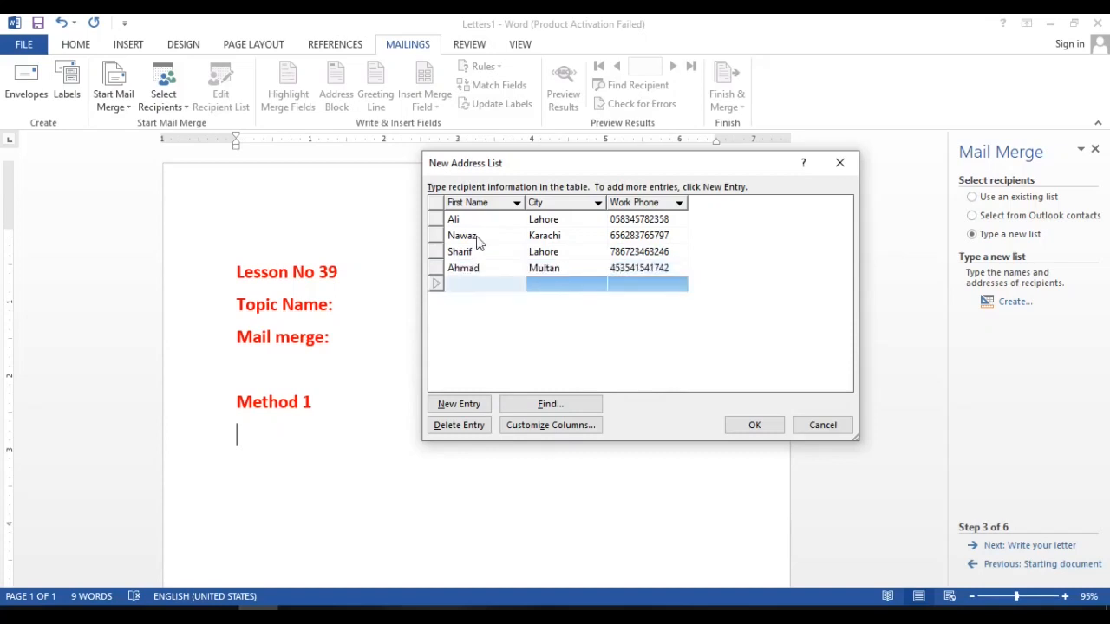
Add a fifth recipient with the first name, the city Gujranwala and the work phone number.
type("Numan")
key("Tab")
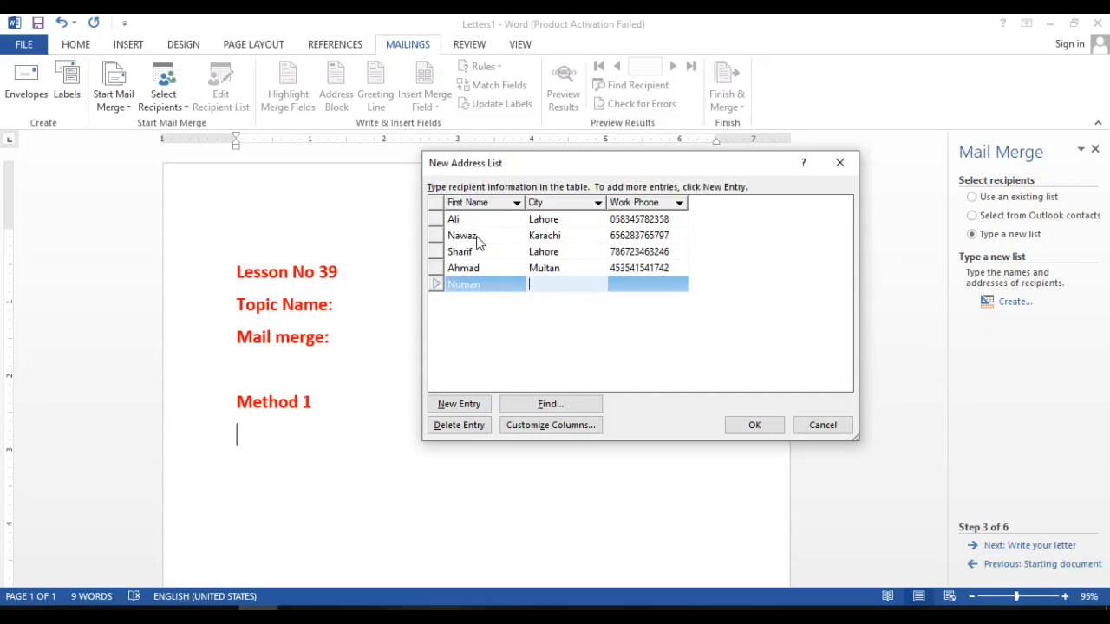
type("Gujranwala")
key("Tab")
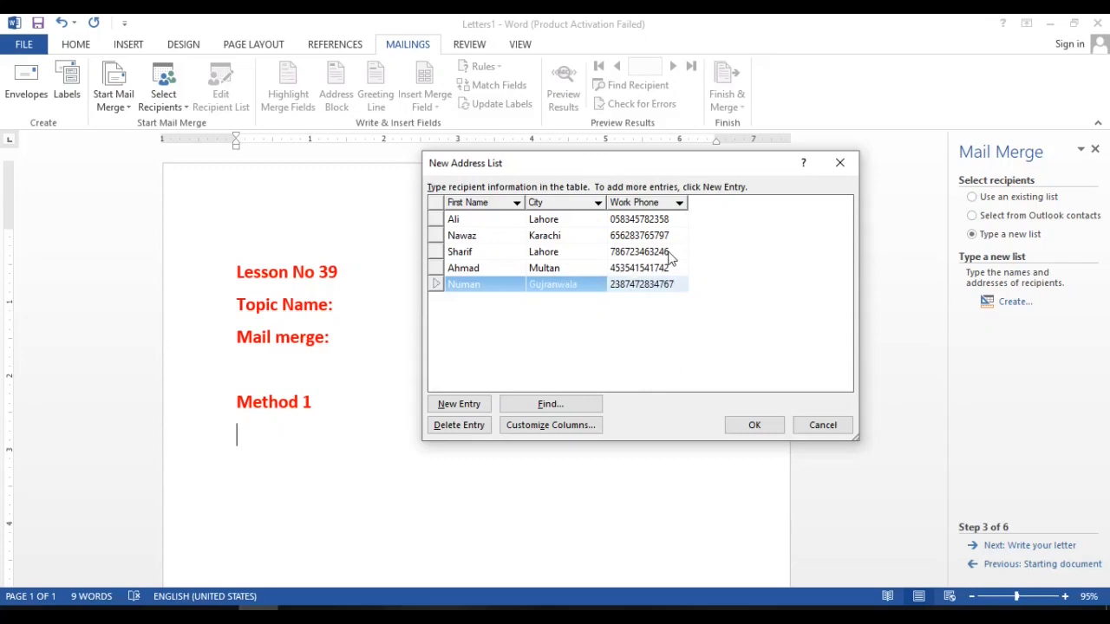
Save the address list as "letters for test" on the Desktop and accept all its entries as merge recipients.
left_click(748, 425)
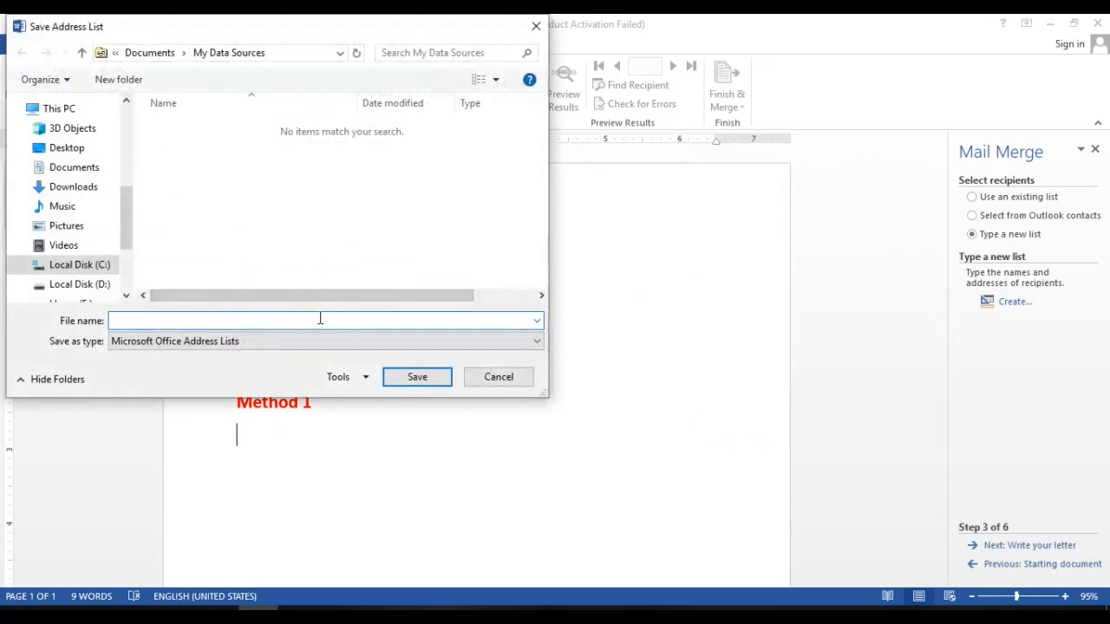
type("letters for test")
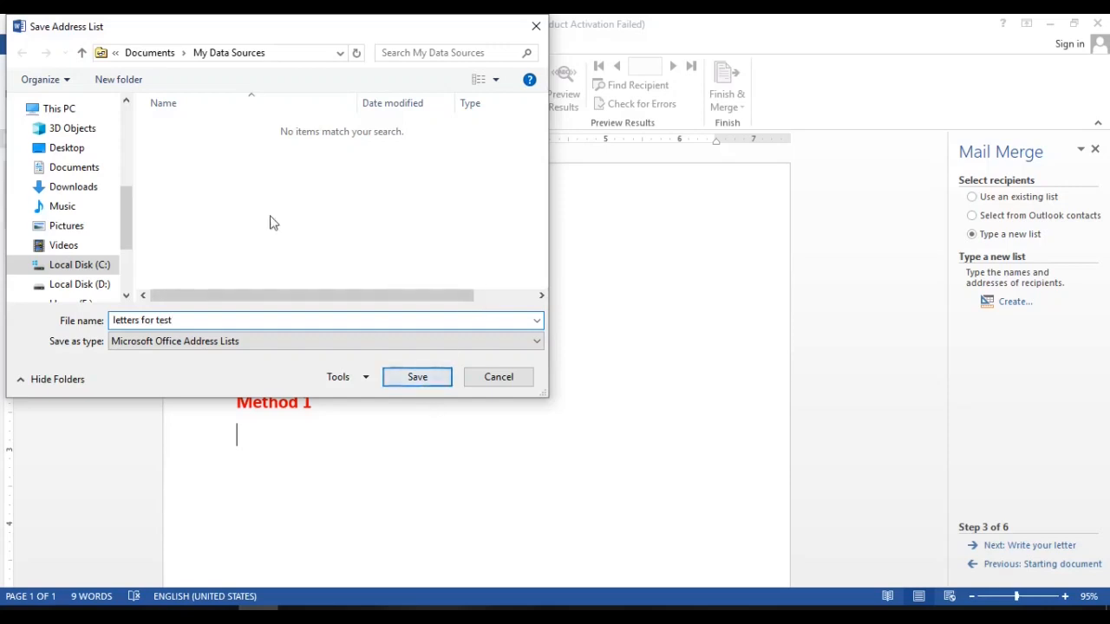
left_click(73, 149)
left_click(399, 381)
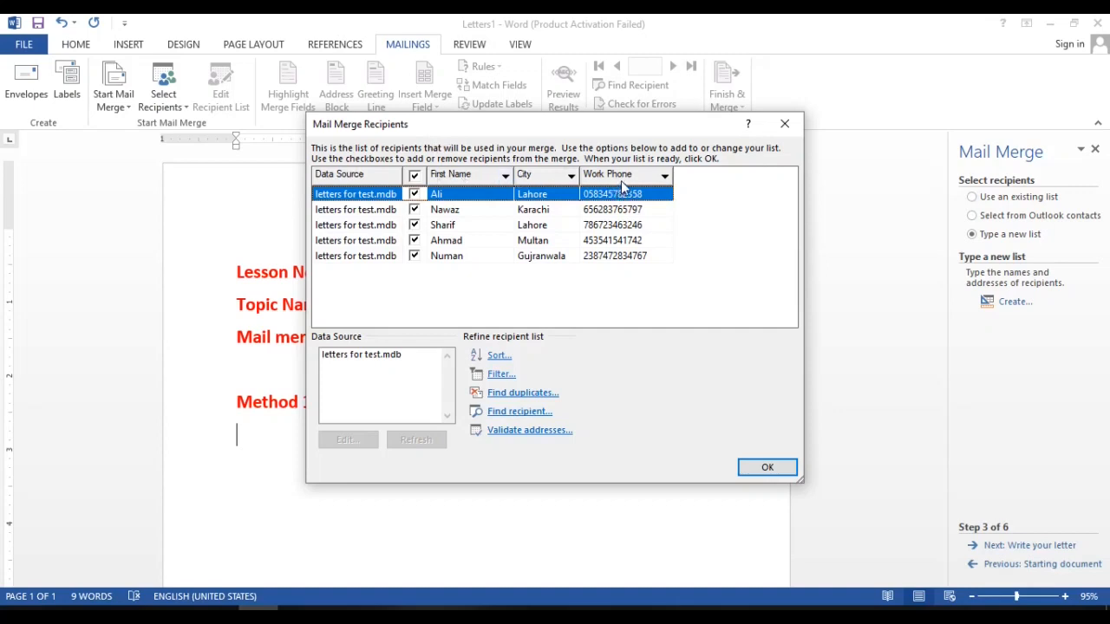
left_click(764, 469)
Add blank lines below the "Method 1" heading and insert a page break to start a new page.
key("Return")
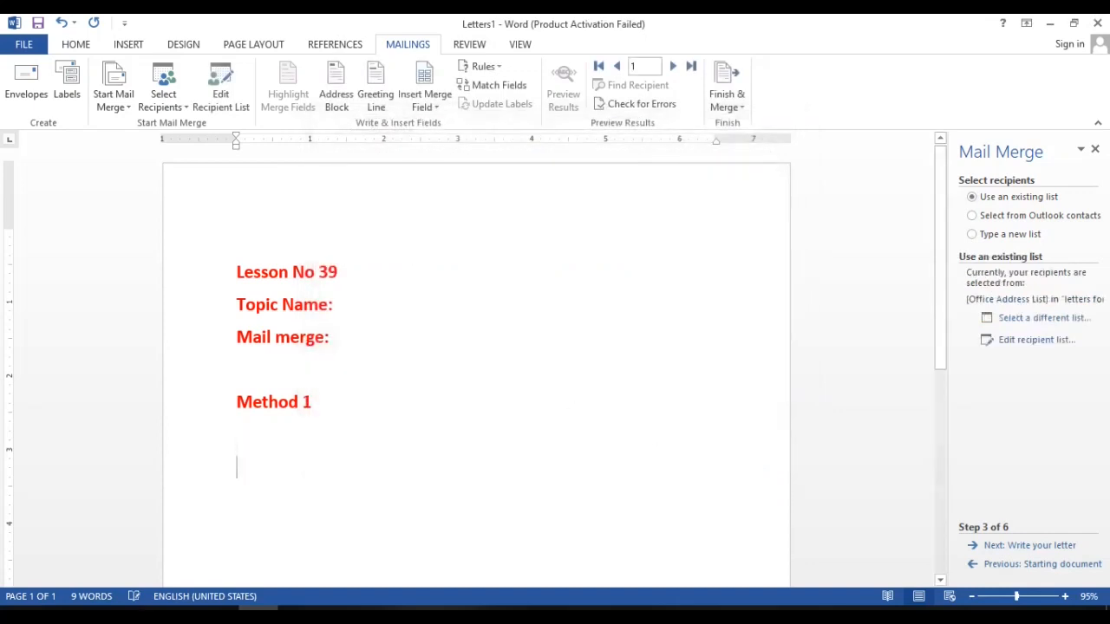
type("T")
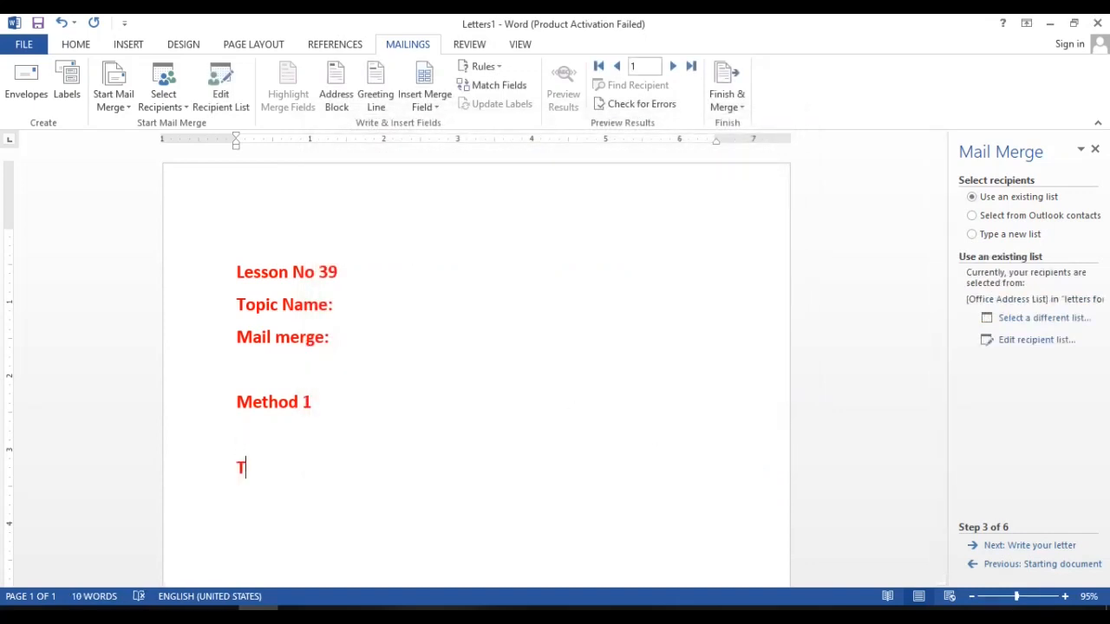
key("BackSpace")
key("Return")
key("Return")
key("Return")
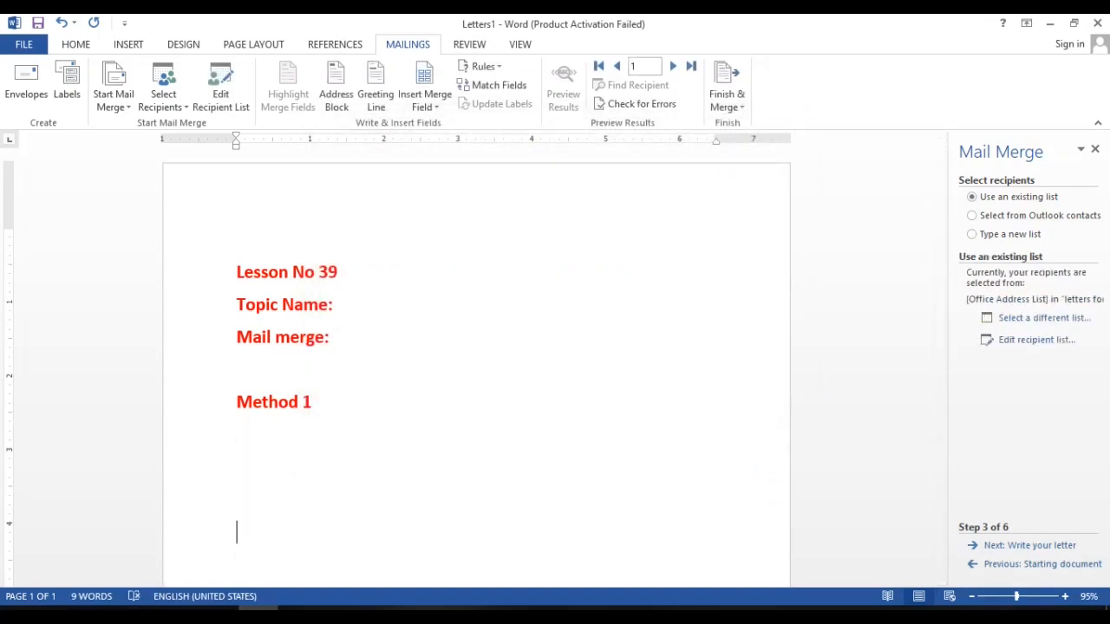
key("ctrl+Return")
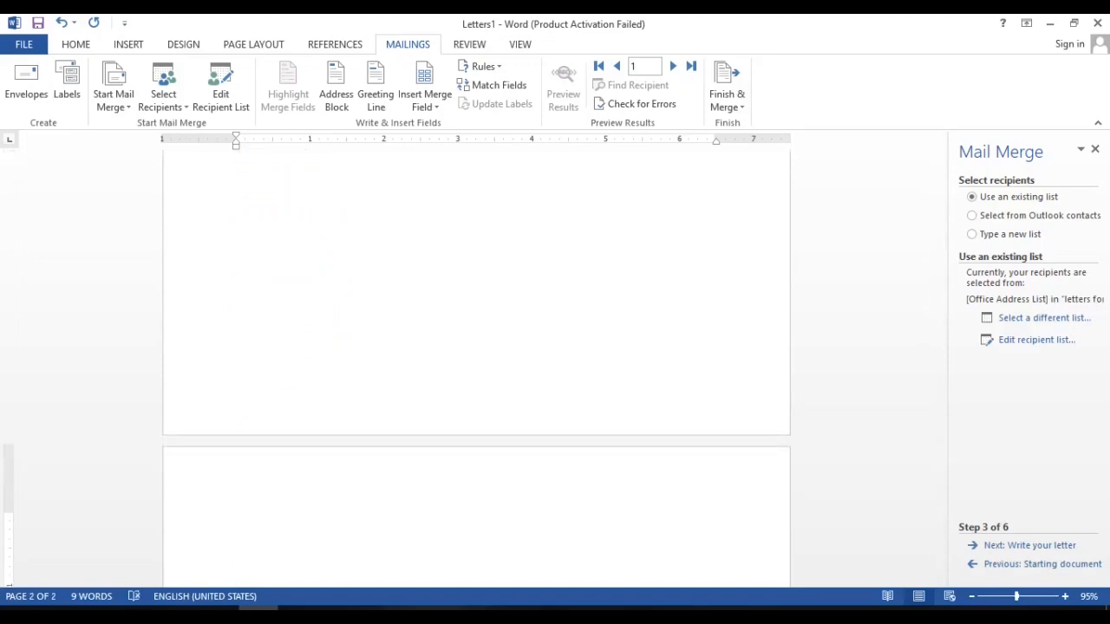
Begin the letter at the start of the new page with the line "To,".
type("To")
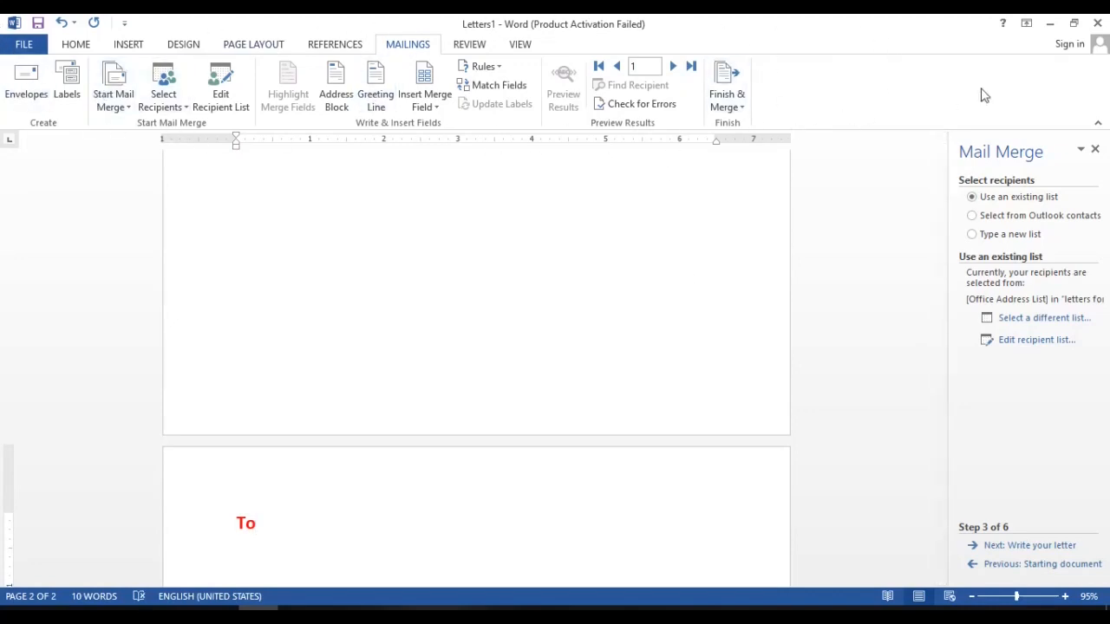
left_click(639, 67)
left_click(833, 203)
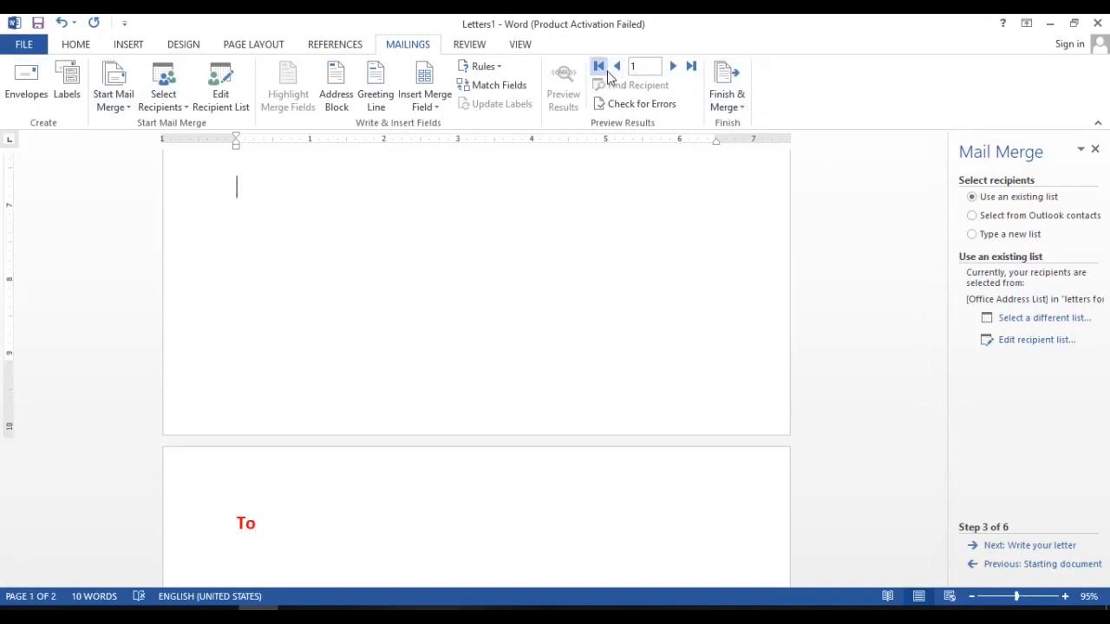
left_click(317, 517)
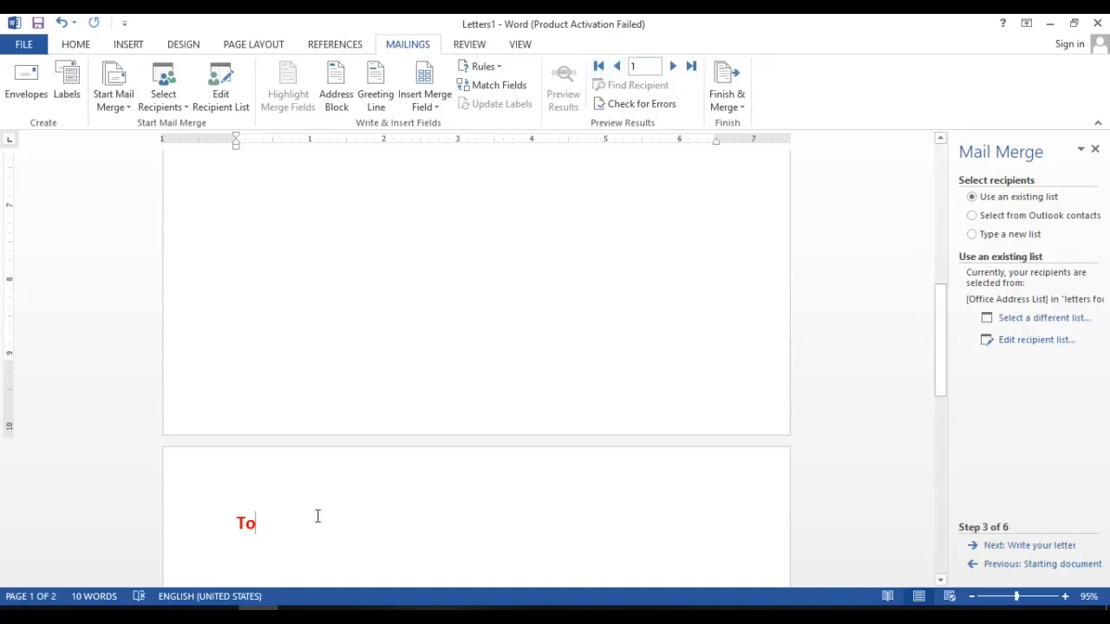
type(",")
key("Return")
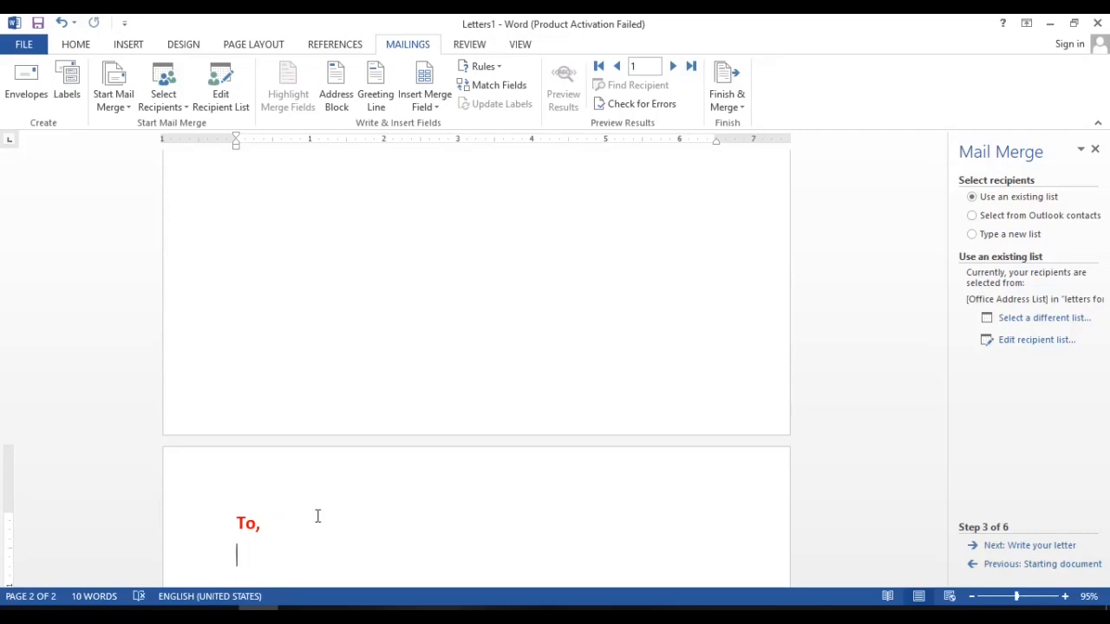
Add the label lines "Name:", "Address" and "Cell No" below "To,".
key("Return")
type("Name")
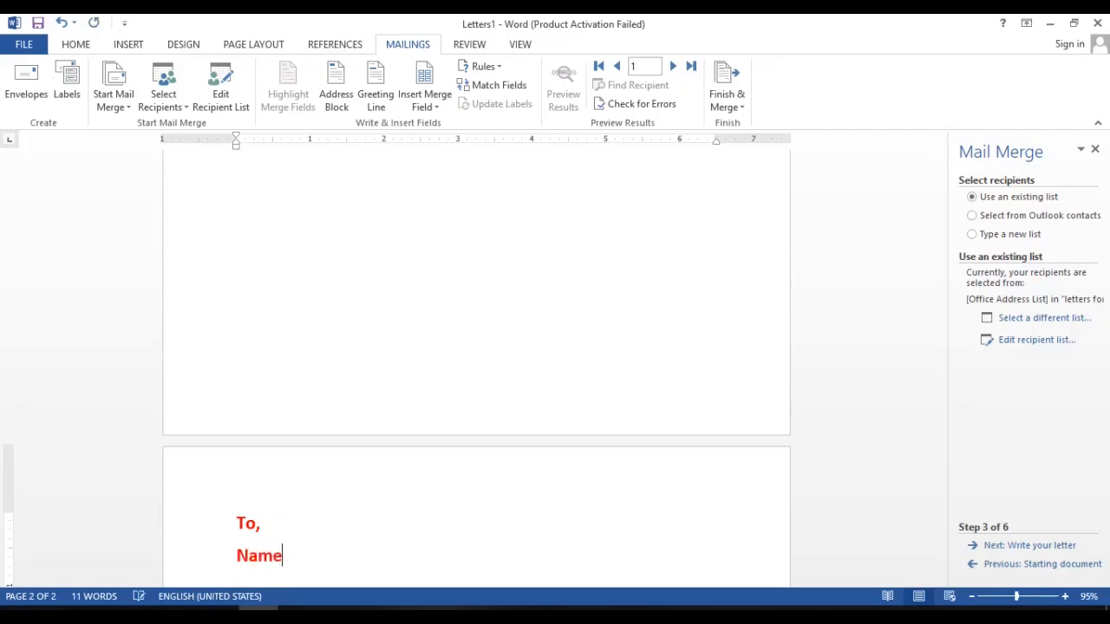
type(":")
key("Return")
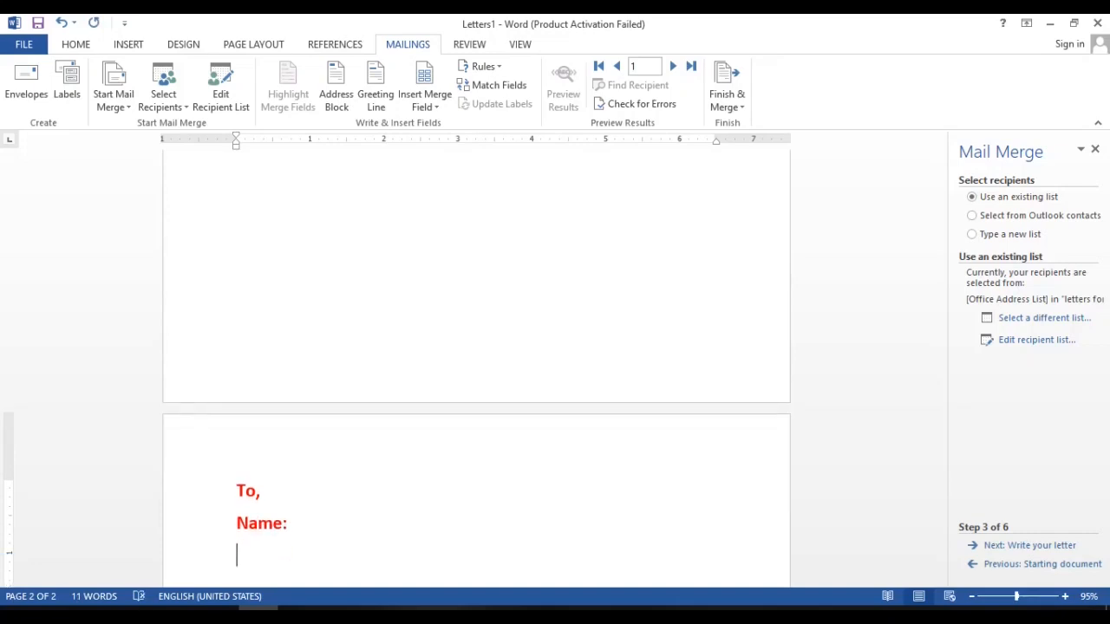
type("Address")
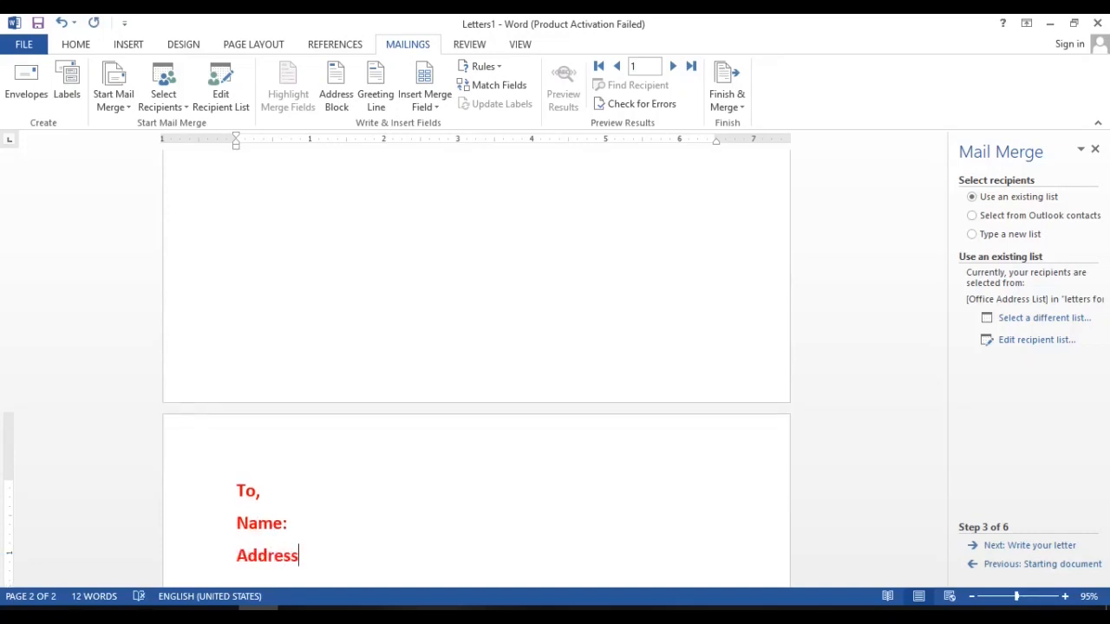
key("Return")
type("N")
key("BackSpace")
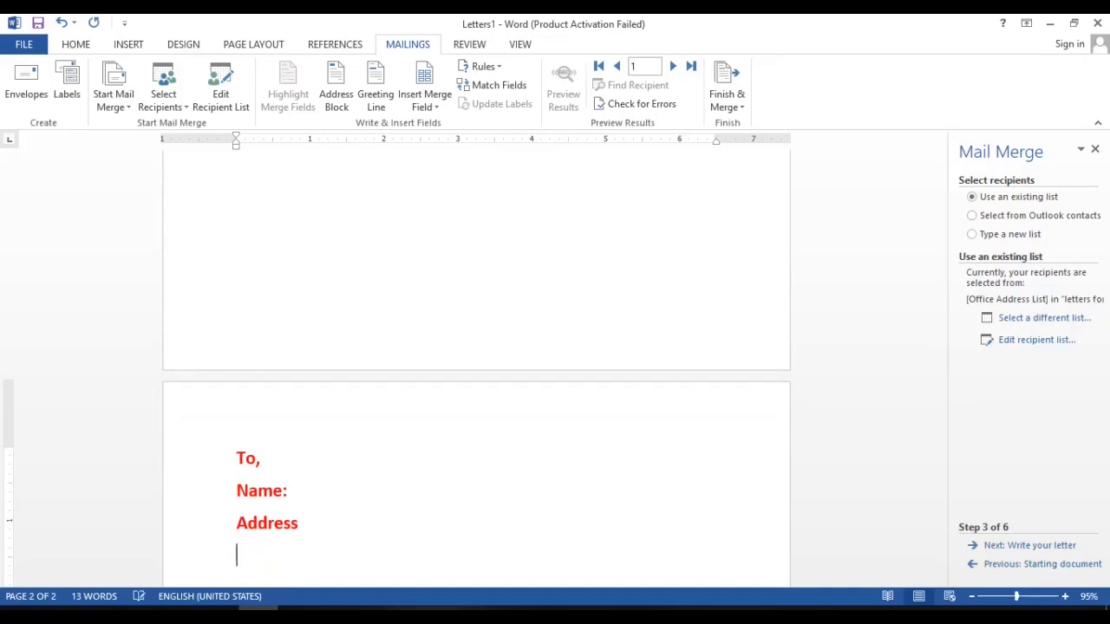
type("Cell No")
key("Return")
Write the salutation "Dear Sir," on its own line below "Cell No".
type("Respe")
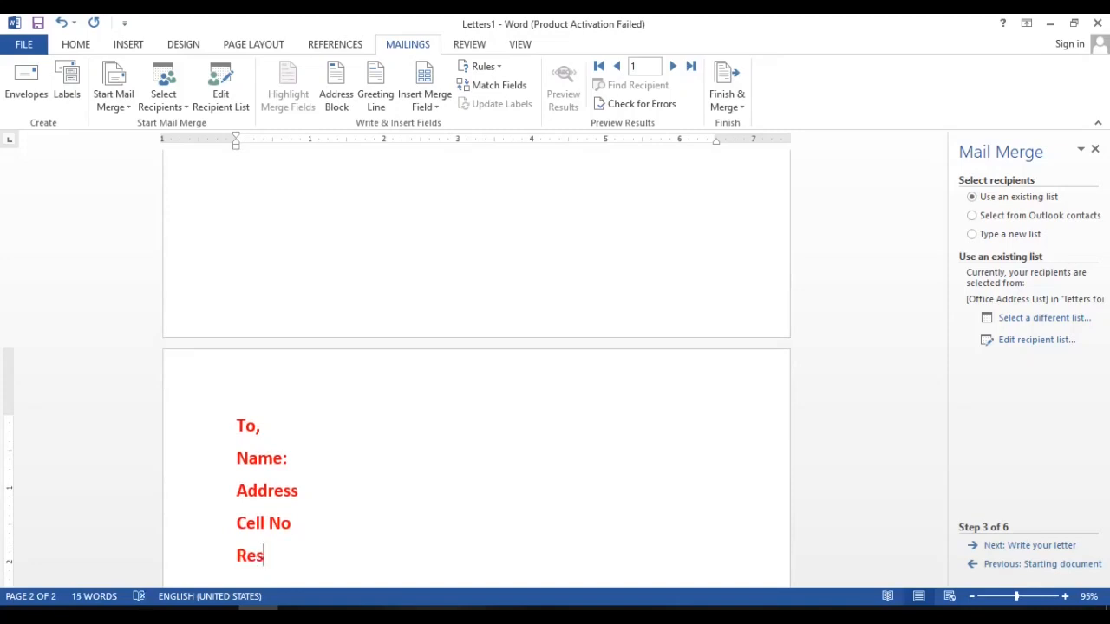
key("BackSpace")
key("BackSpace")
key("BackSpace")
key("BackSpace")
key("BackSpace")
type("Dear Sir,")
key("Return")
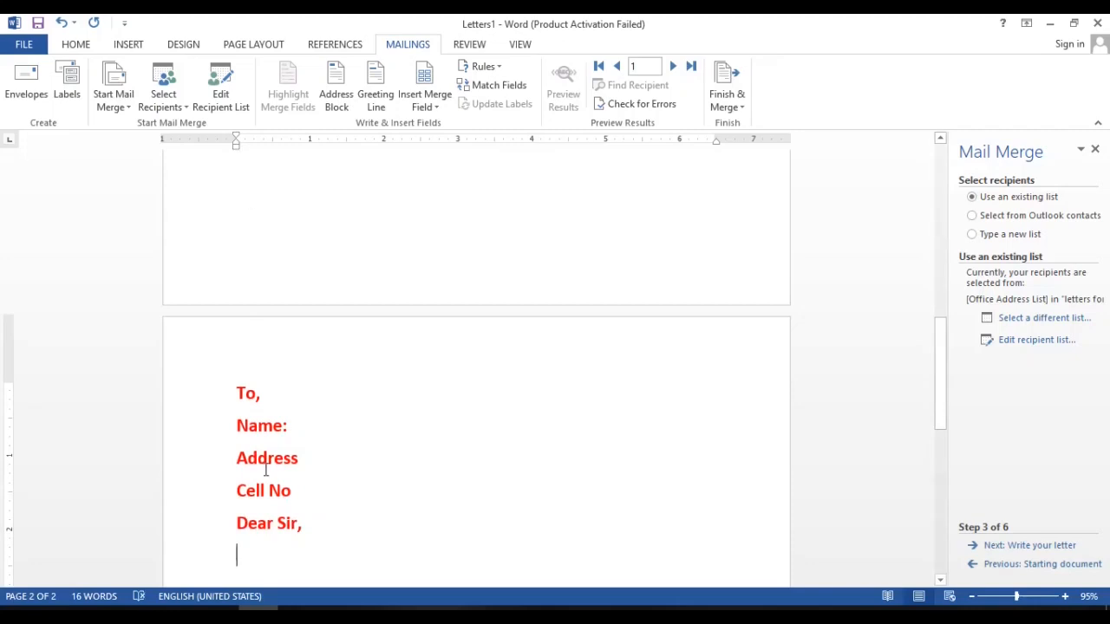
Give the paragraph below "Dear Sir," a first-line indent of about 1 inch and generate filler body text with =rand().
left_click_drag(235, 139, 305, 139)
type("=rand()")
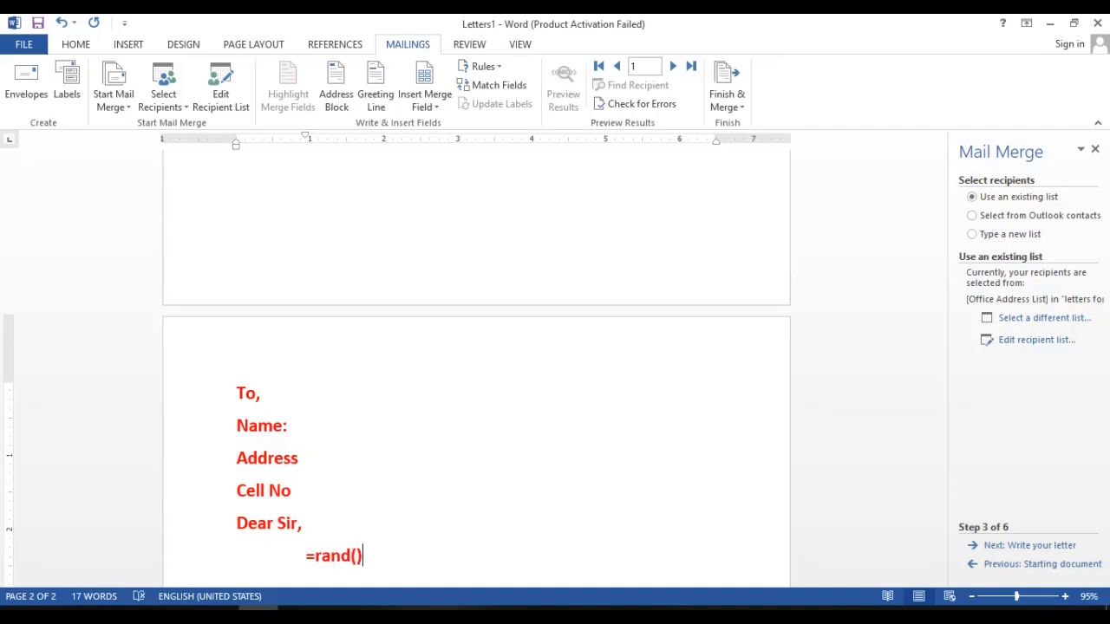
key("Return")
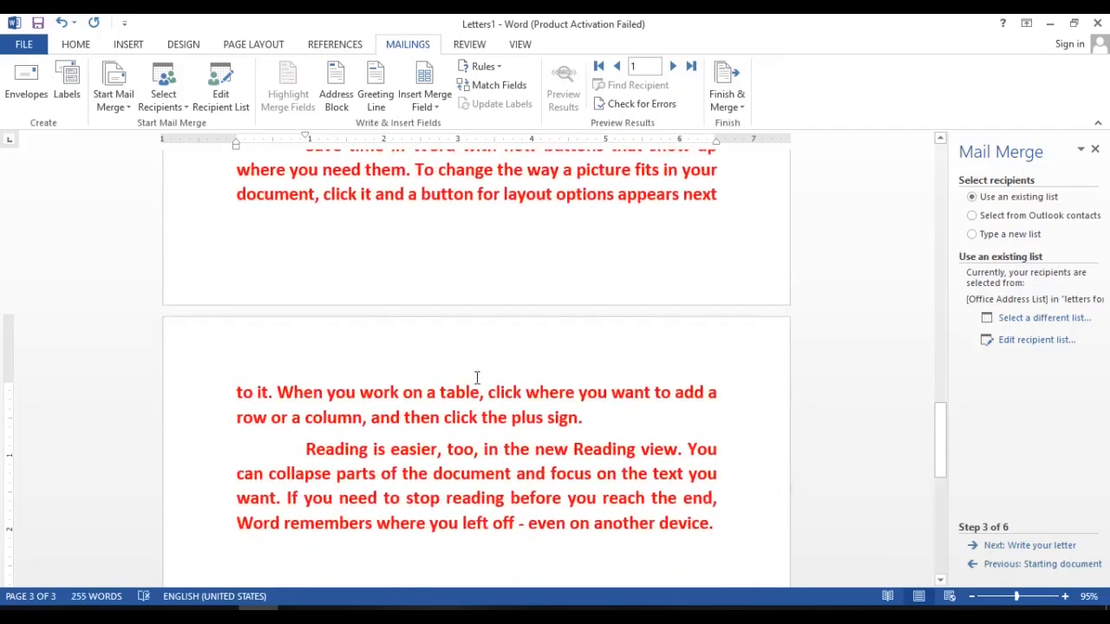
Delete the part of the filler text that runs onto the third page.
left_click_drag(238, 392, 649, 563)
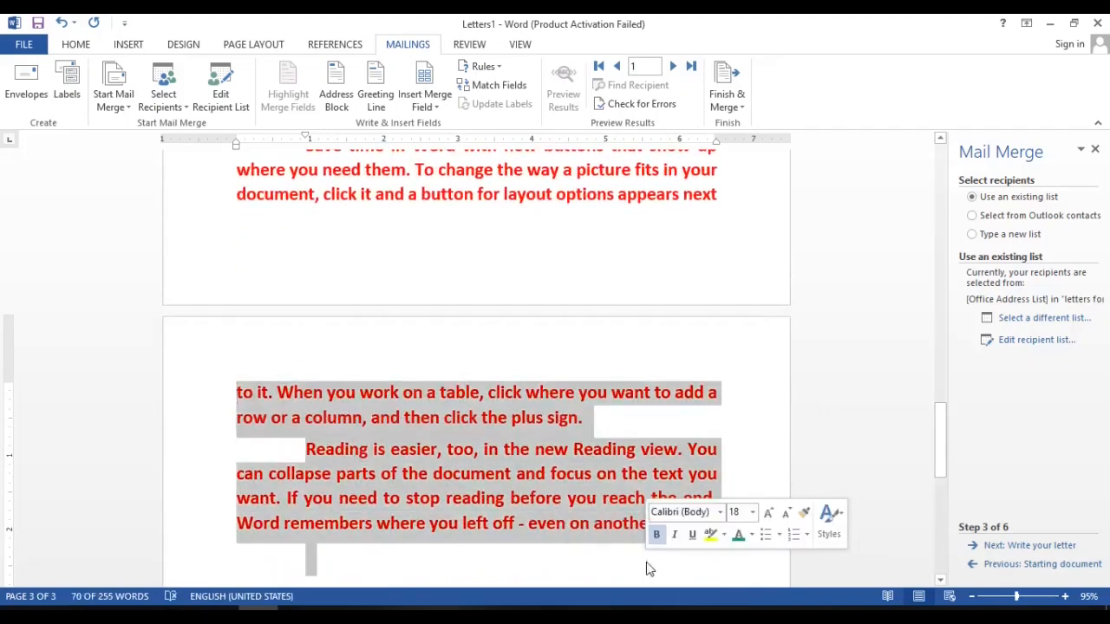
key("Delete")
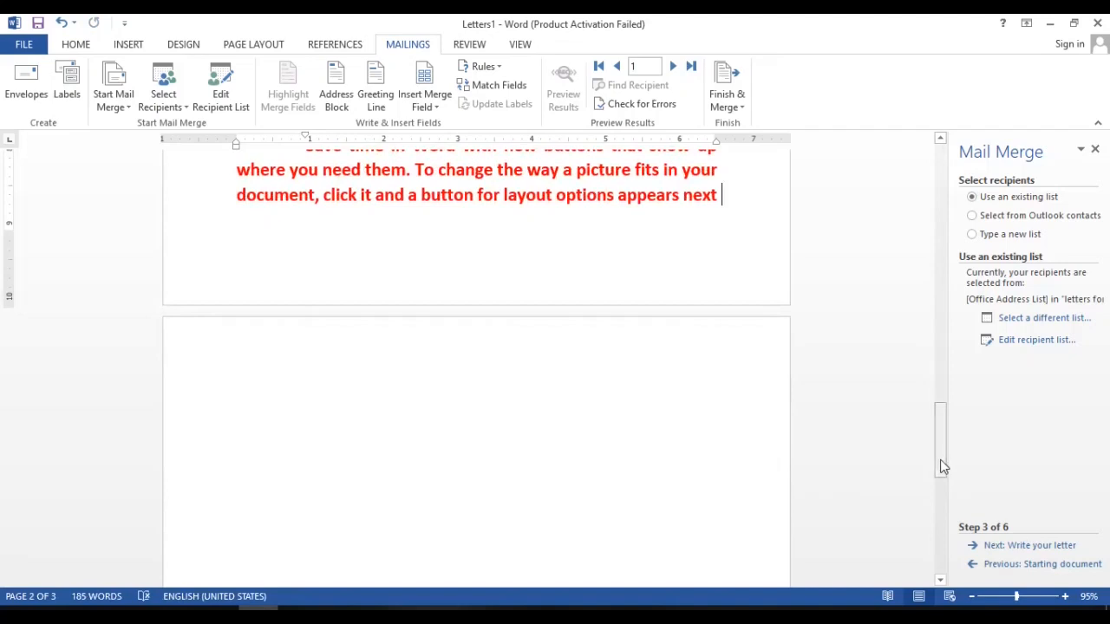
Change the letter text from "Dear Sir," through the last paragraph to black Times New Roman.
left_click_drag(942, 464, 947, 373)
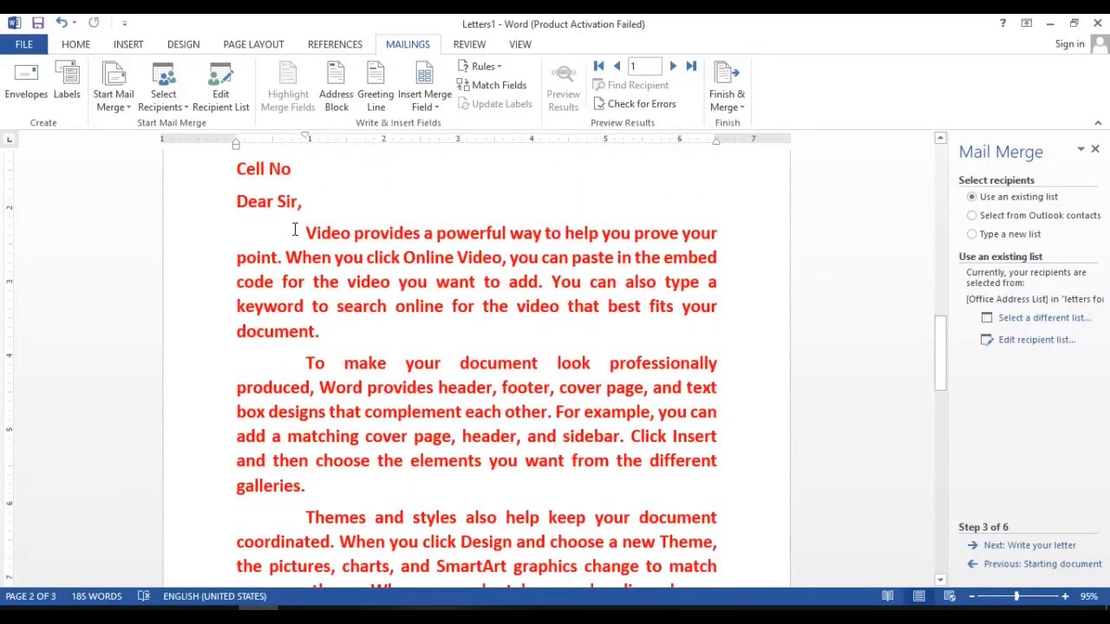
left_click_drag(939, 365, 942, 343)
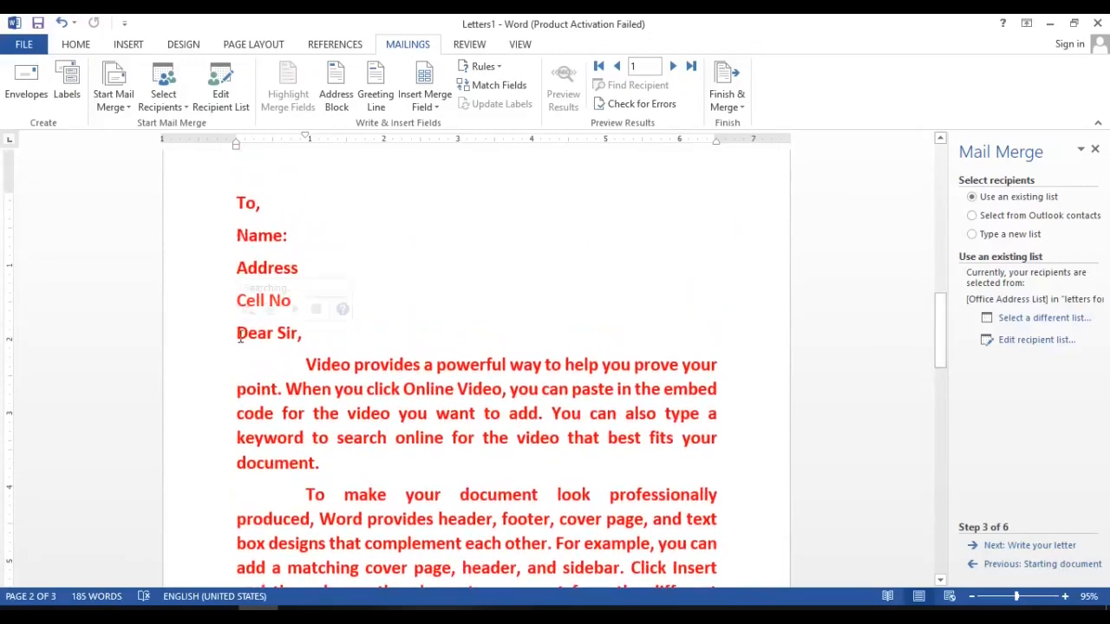
left_click_drag(238, 338, 758, 400)
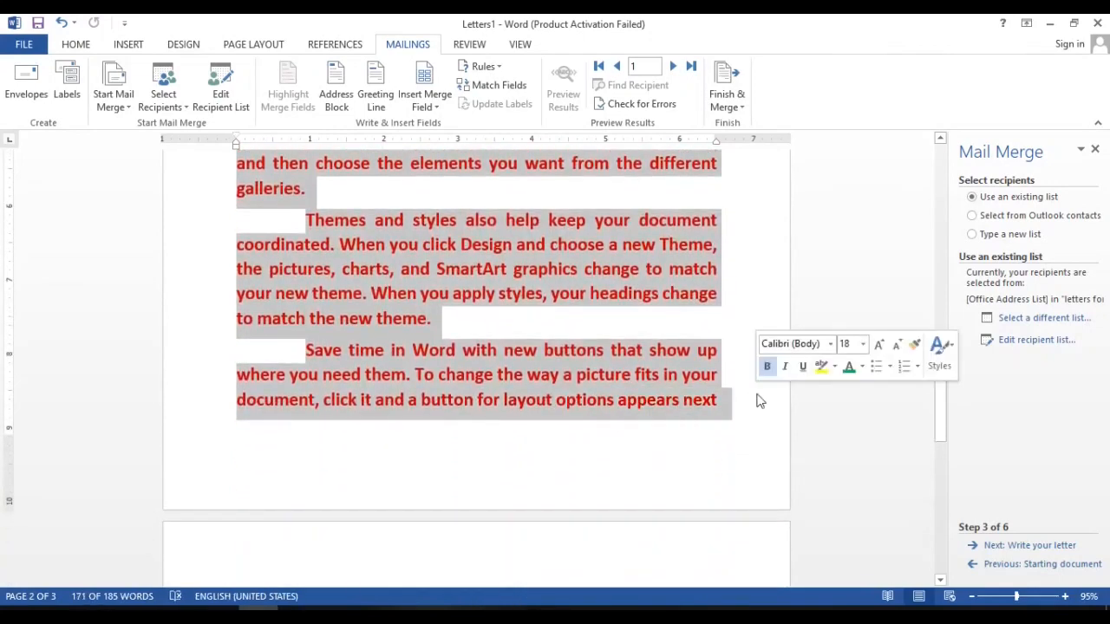
left_click(72, 44)
left_click(333, 99)
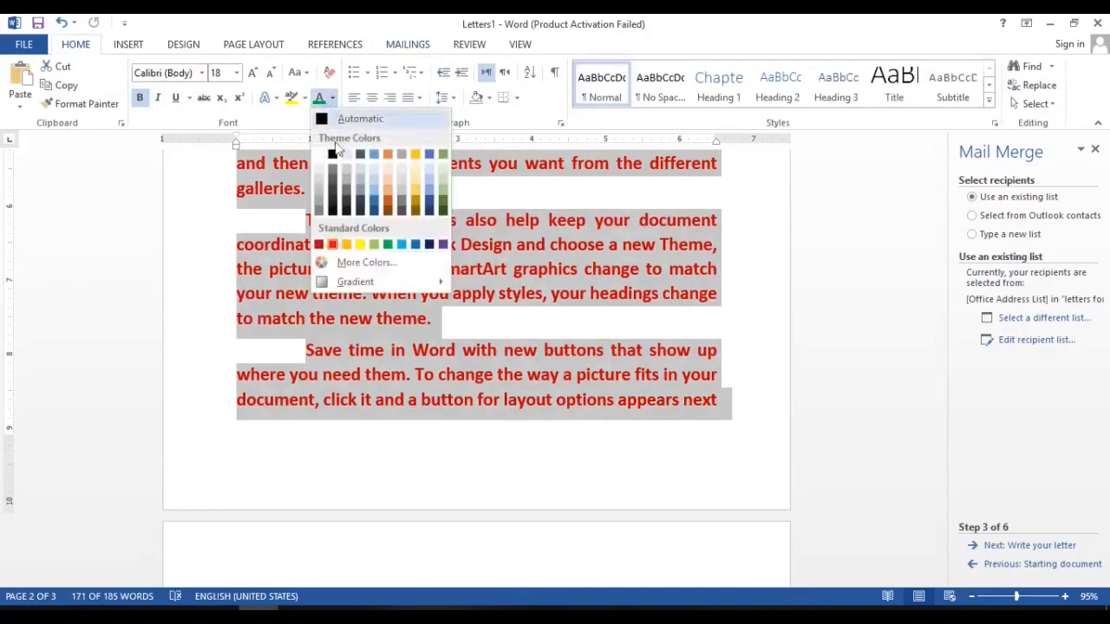
left_click(339, 154)
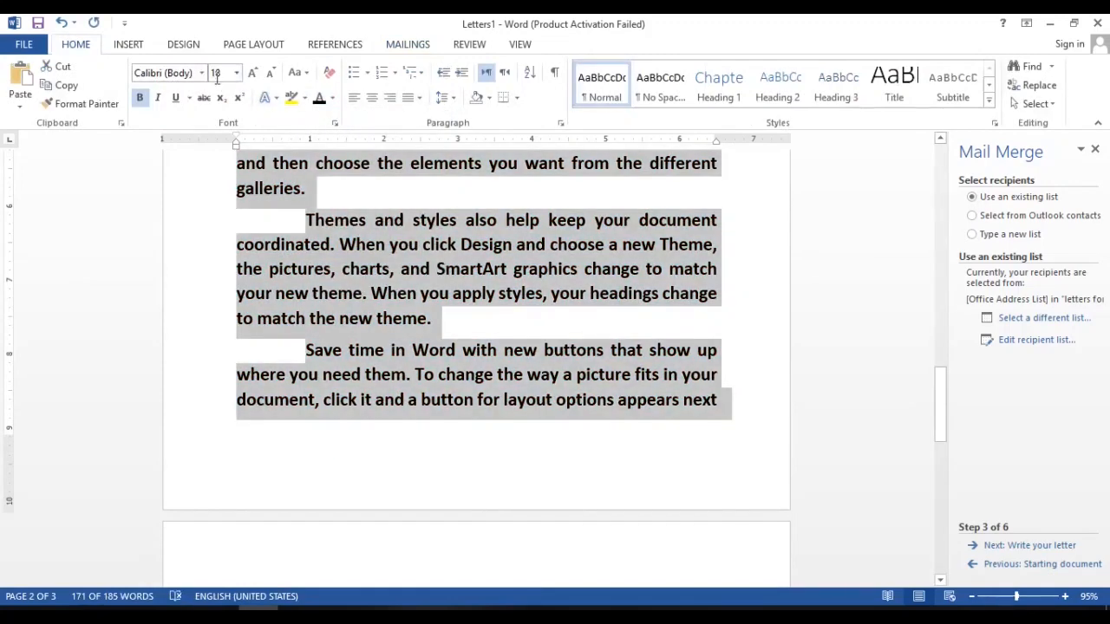
left_click(201, 73)
left_click(212, 150)
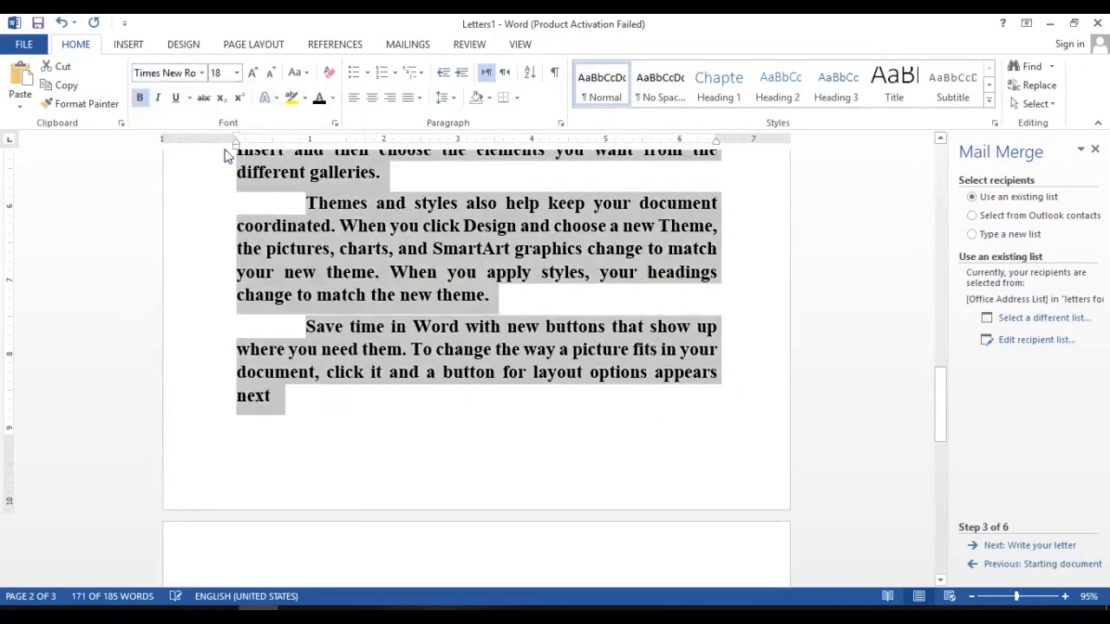
Remove the bold formatting from the selected letter text and set its font size to 12.
left_click(140, 97)
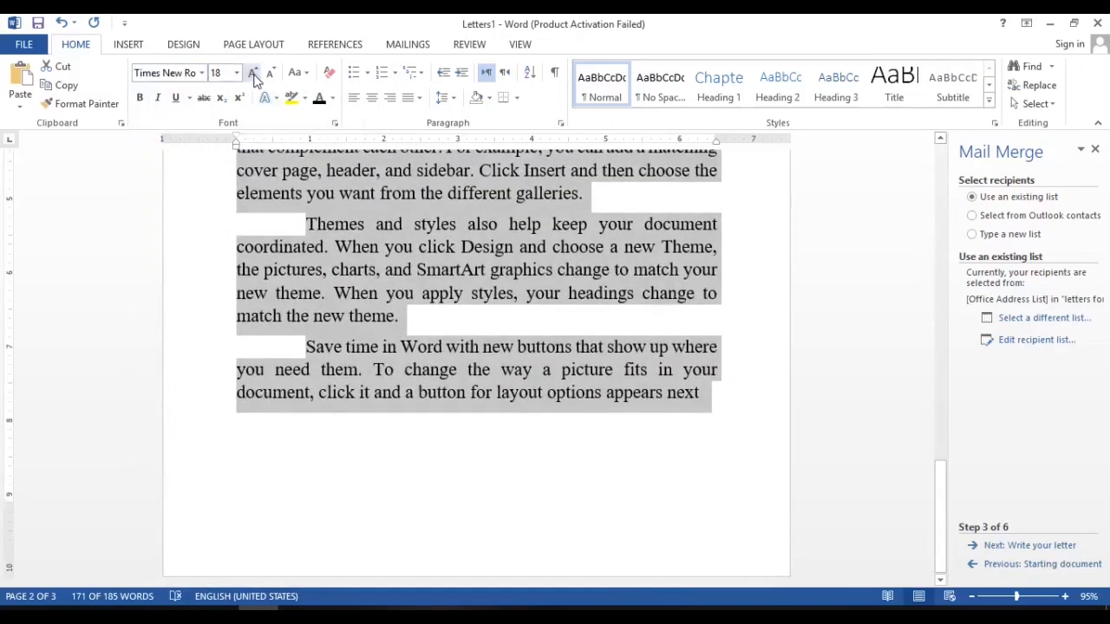
left_click(225, 73)
type("12")
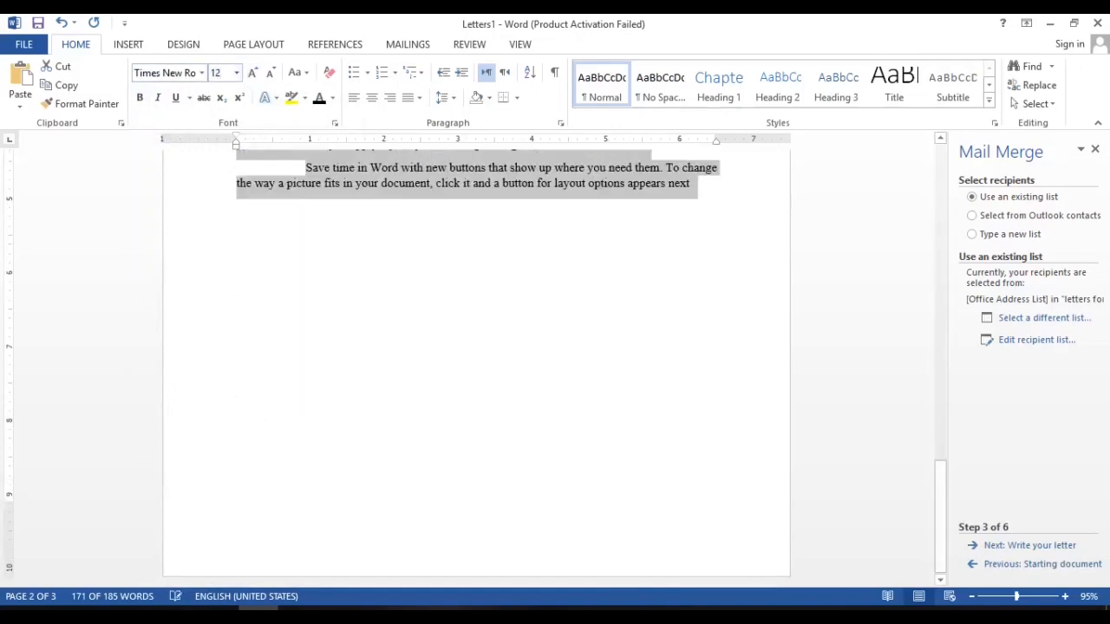
key("Return")
Make the salutation line "Dear Sir," bold.
left_click(944, 193)
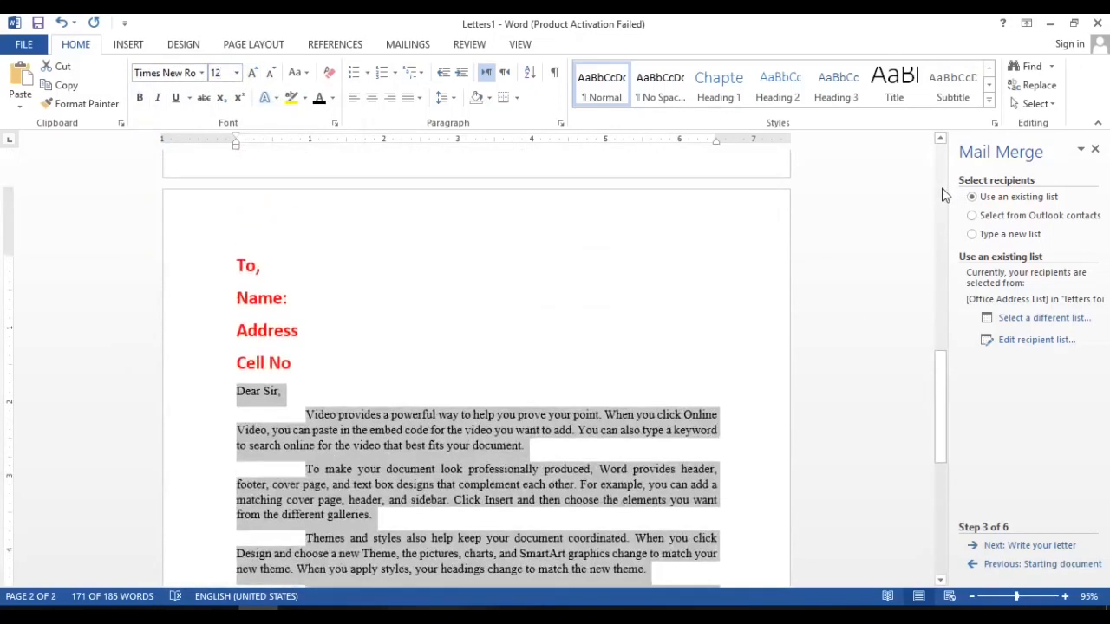
left_click(443, 397)
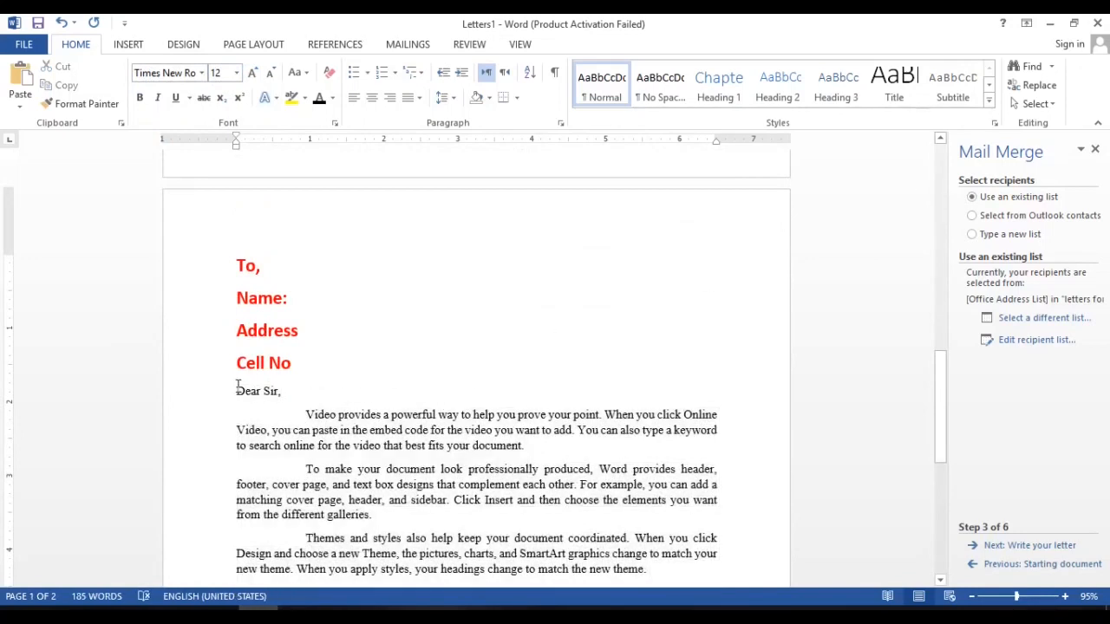
triple_click(278, 388)
key("ctrl+b")
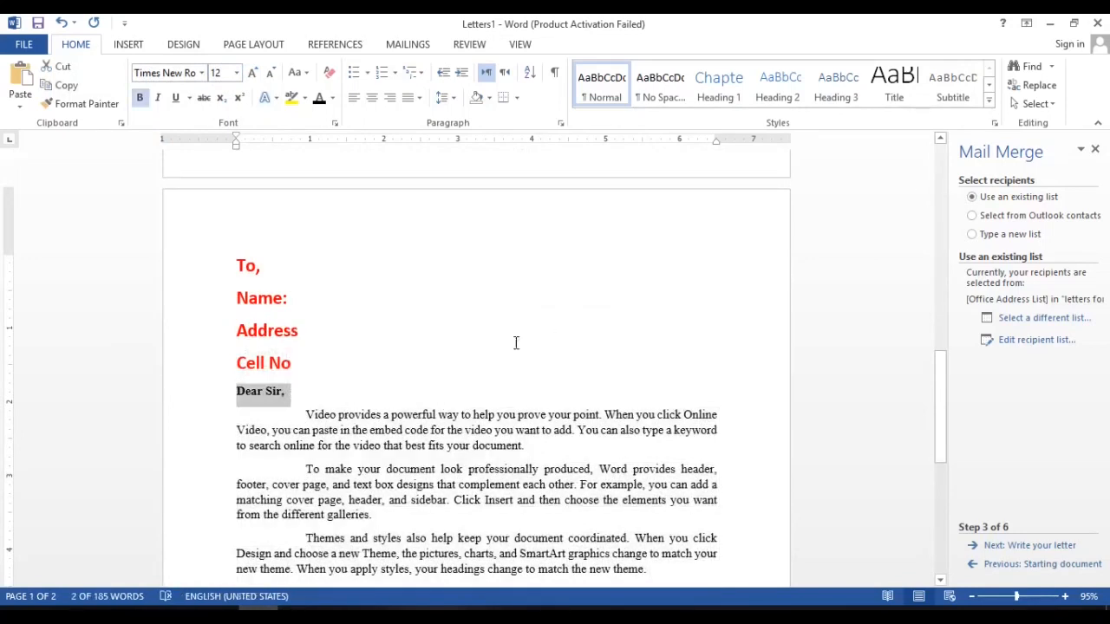
Add two closing lines after the last paragraph: "From" and "Computer & Technical Education By" followed by the sender's name.
left_click_drag(941, 378, 940, 452)
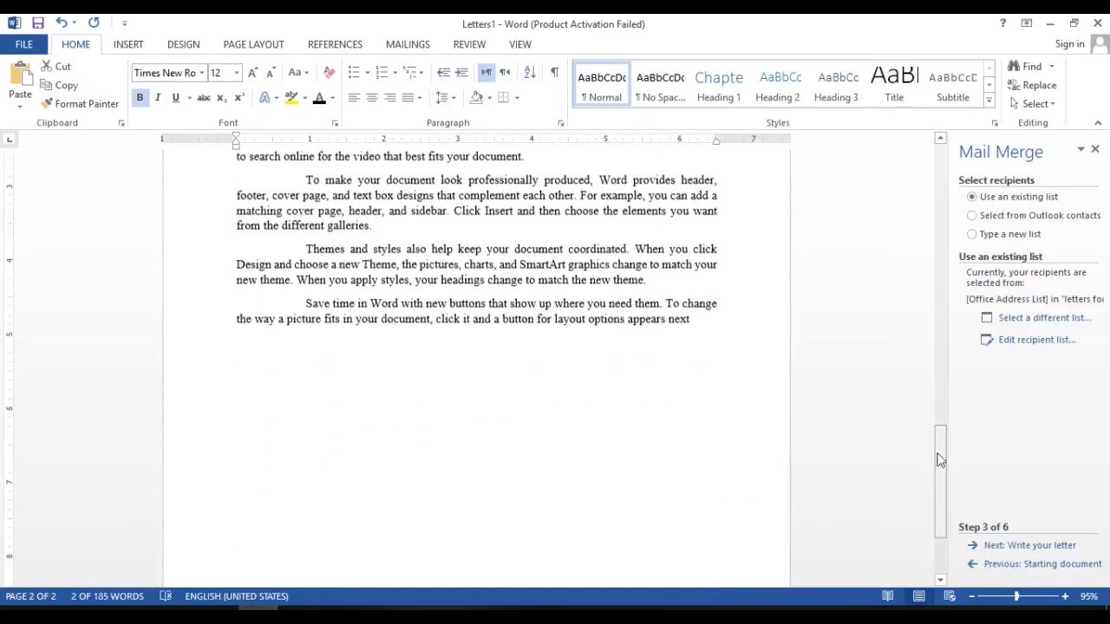
left_click(451, 330)
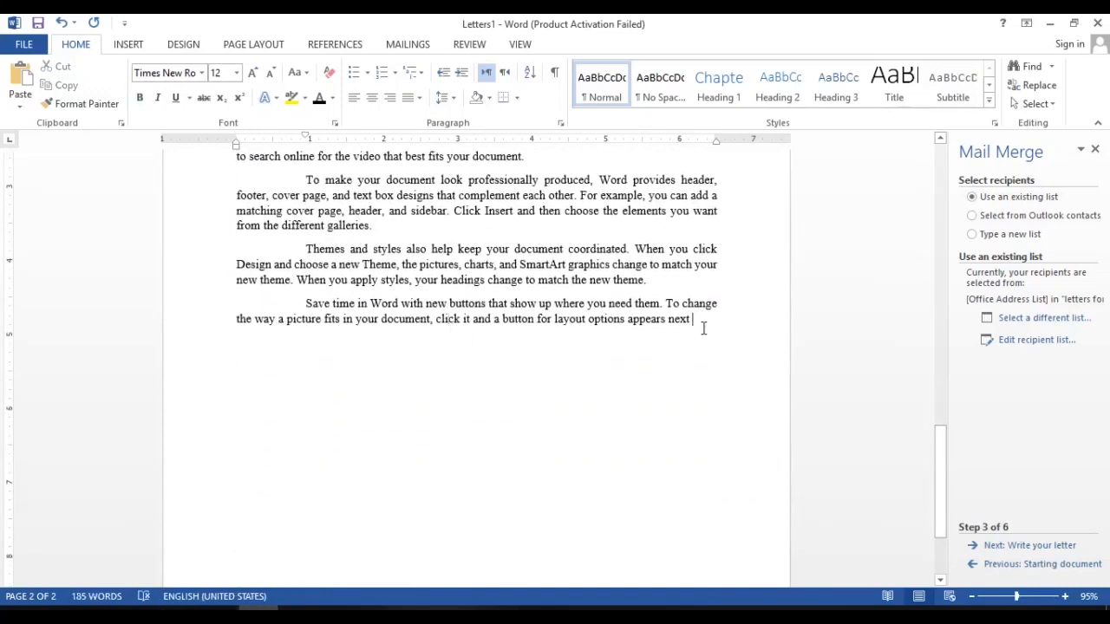
key("Return")
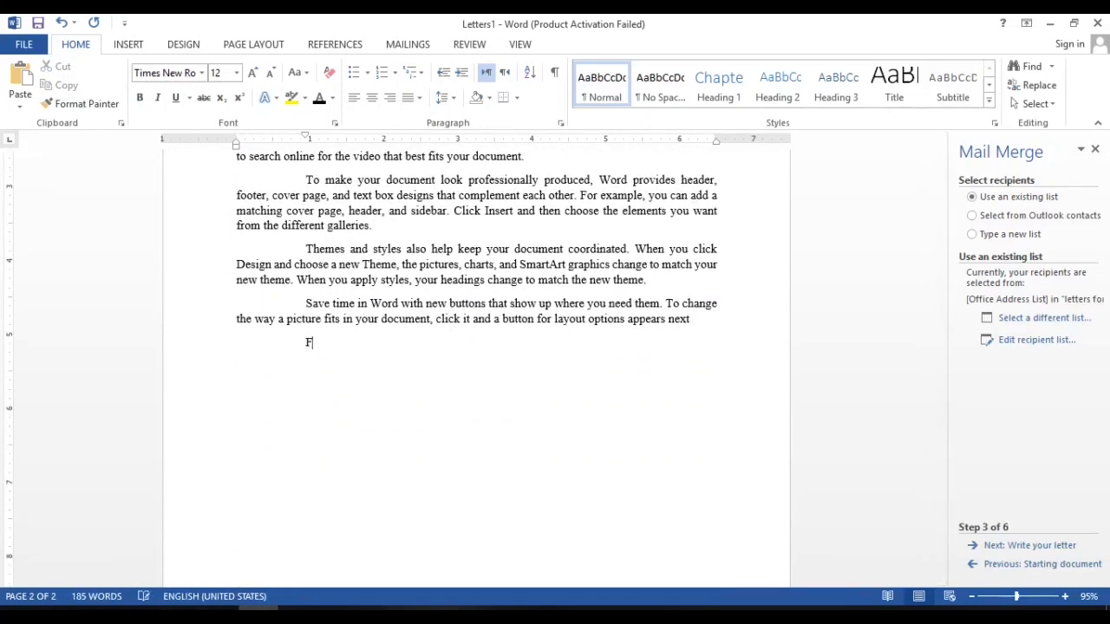
type("From ")
type("Comp")
type("uter ")
type("& Techn")
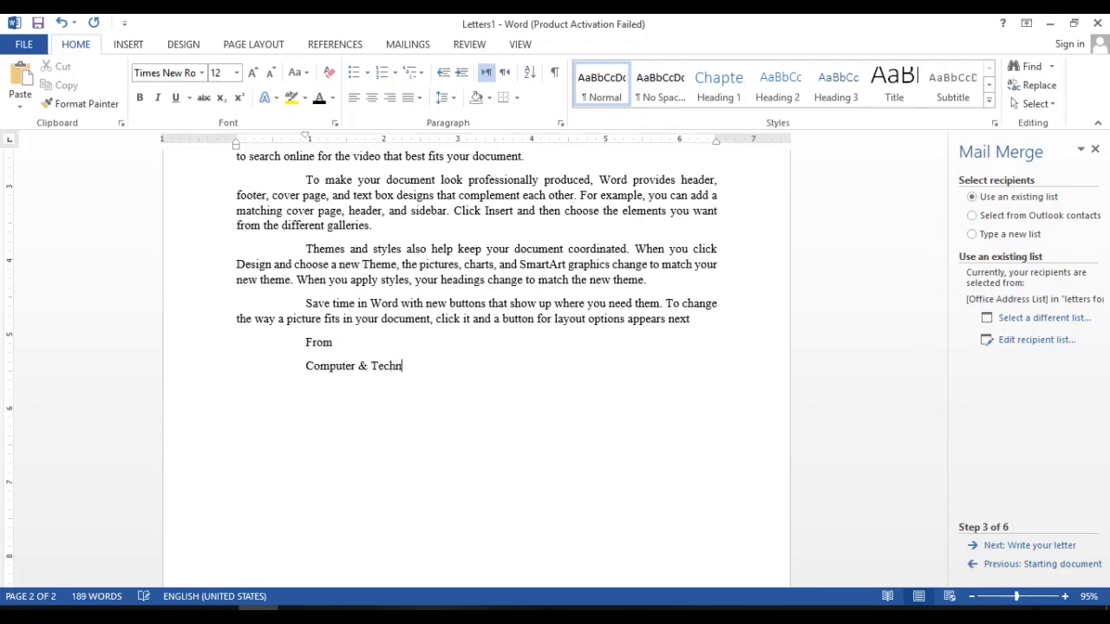
type("ical Education B")
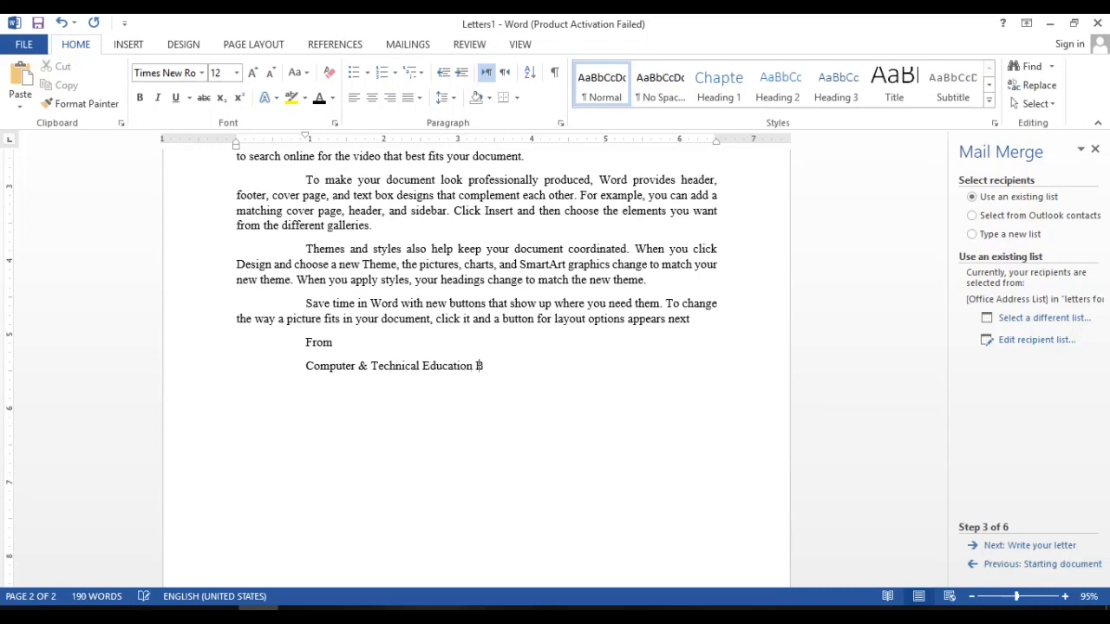
type("y Hafiz Waseem")
Insert a blank line above "From" and make the sender line below it bold.
left_click(306, 343)
key("Return")
left_click_drag(308, 385, 565, 399)
key("ctrl+b")
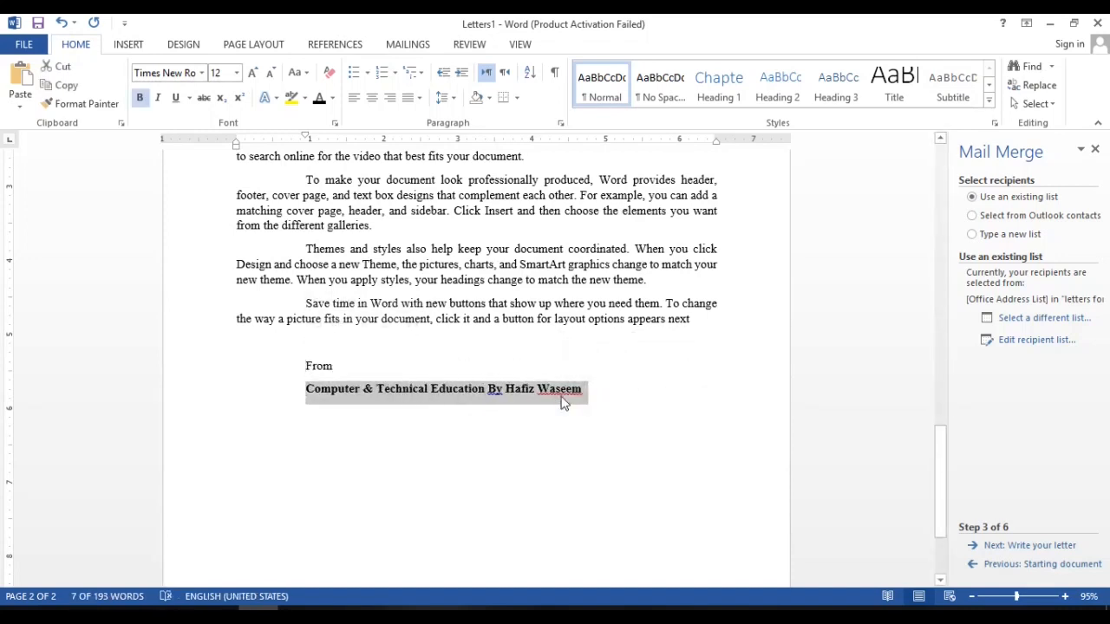
Right-align the "From" line and the sender line at the end of the letter.
left_click(326, 366)
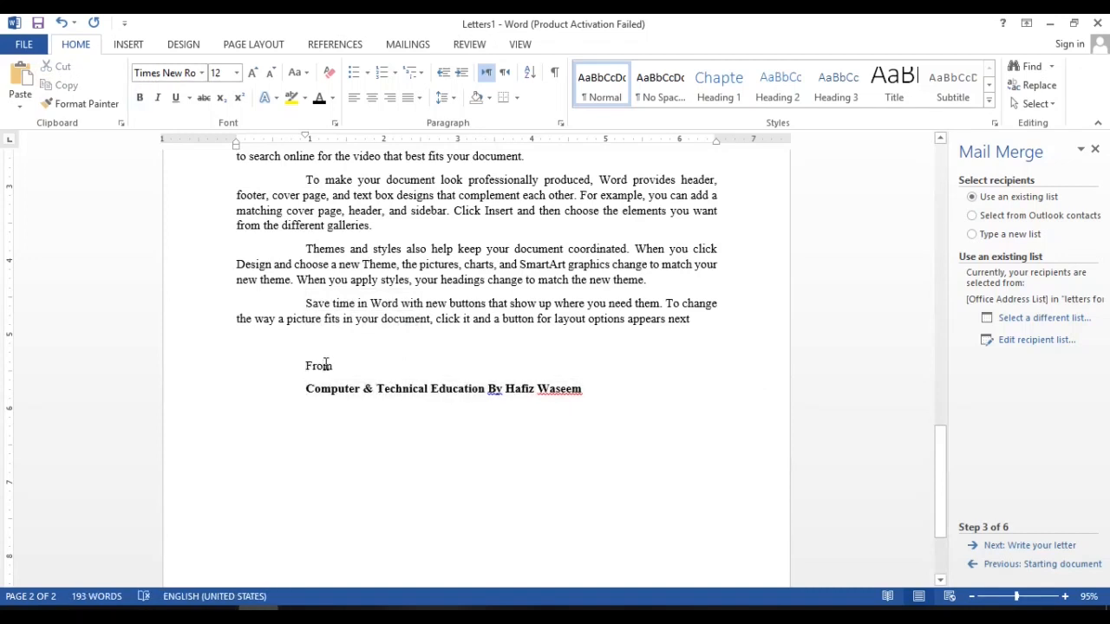
left_click_drag(306, 365, 615, 404)
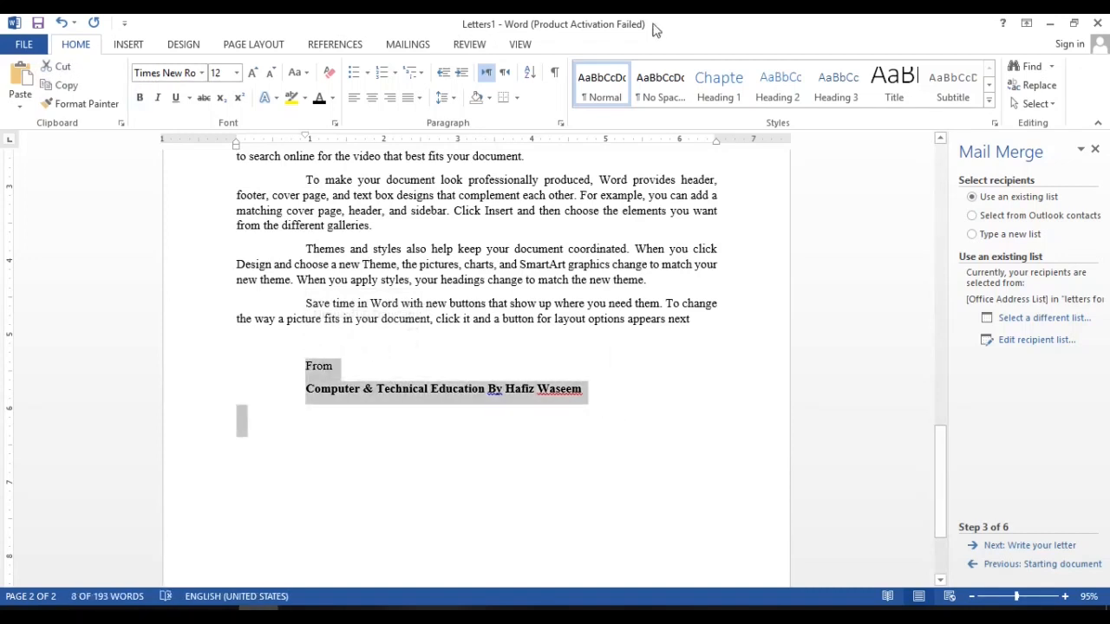
left_click(387, 100)
left_click(479, 392)
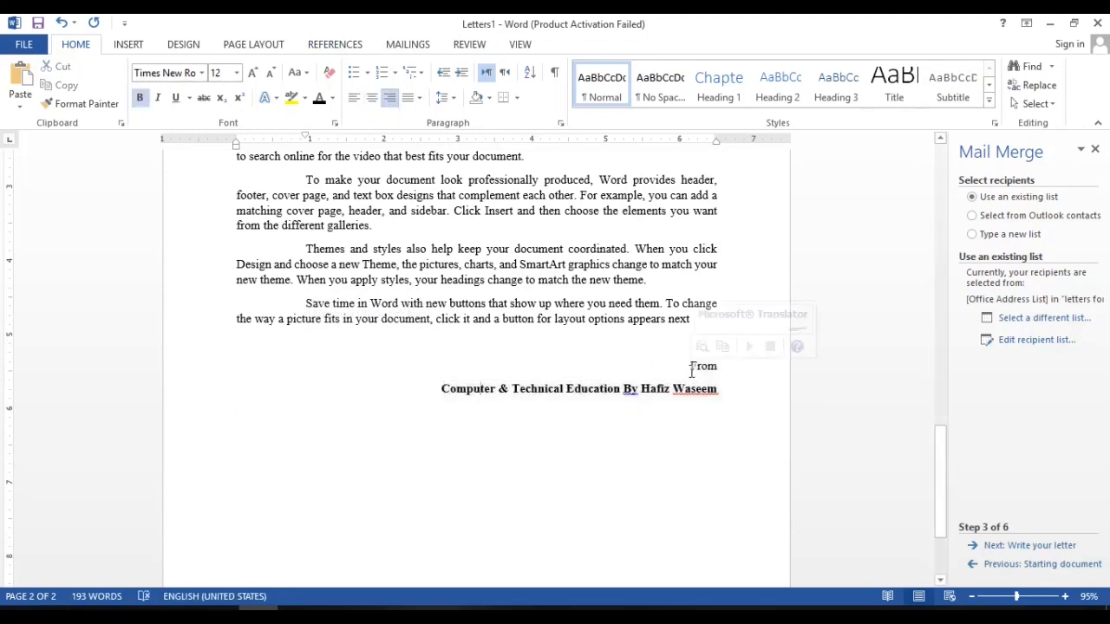
Make the closing word "From" at the end of the letter bold.
left_click_drag(691, 367, 718, 374)
key("ctrl+b")
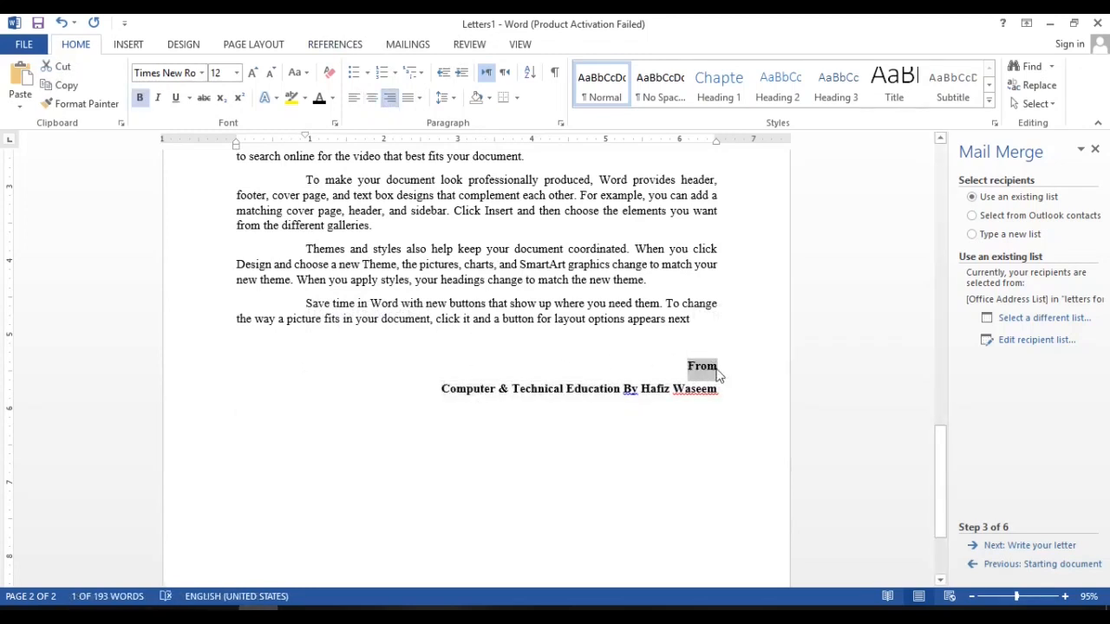
Add a colon after the "Address" and "Cell No" labels at the start of the letter.
left_click_drag(943, 483, 942, 405)
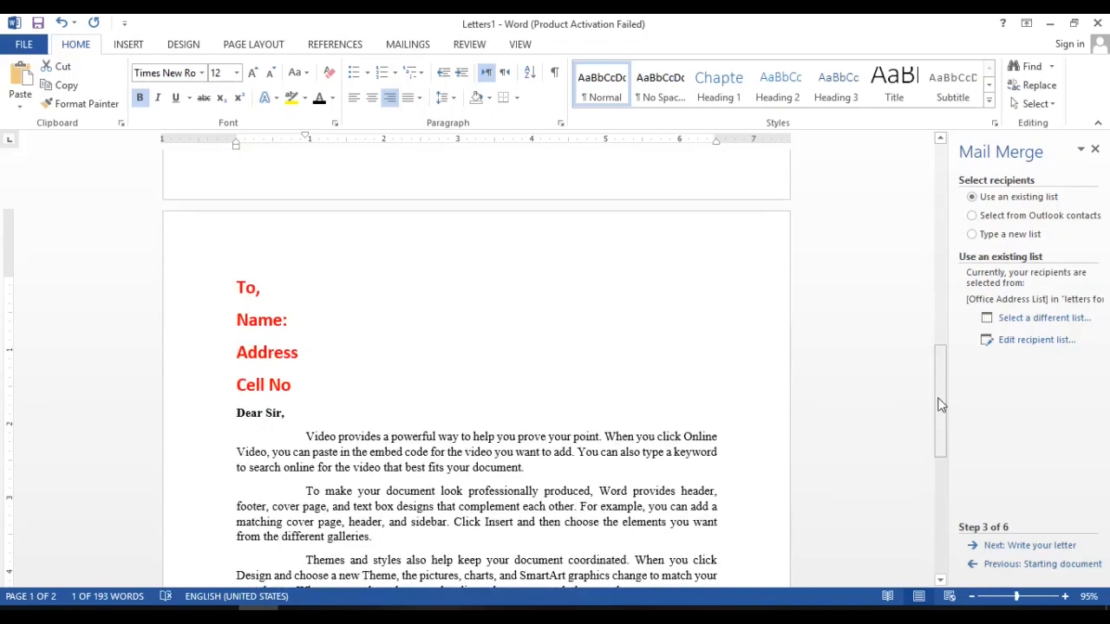
left_click_drag(290, 413, 386, 507)
left_click(350, 411)
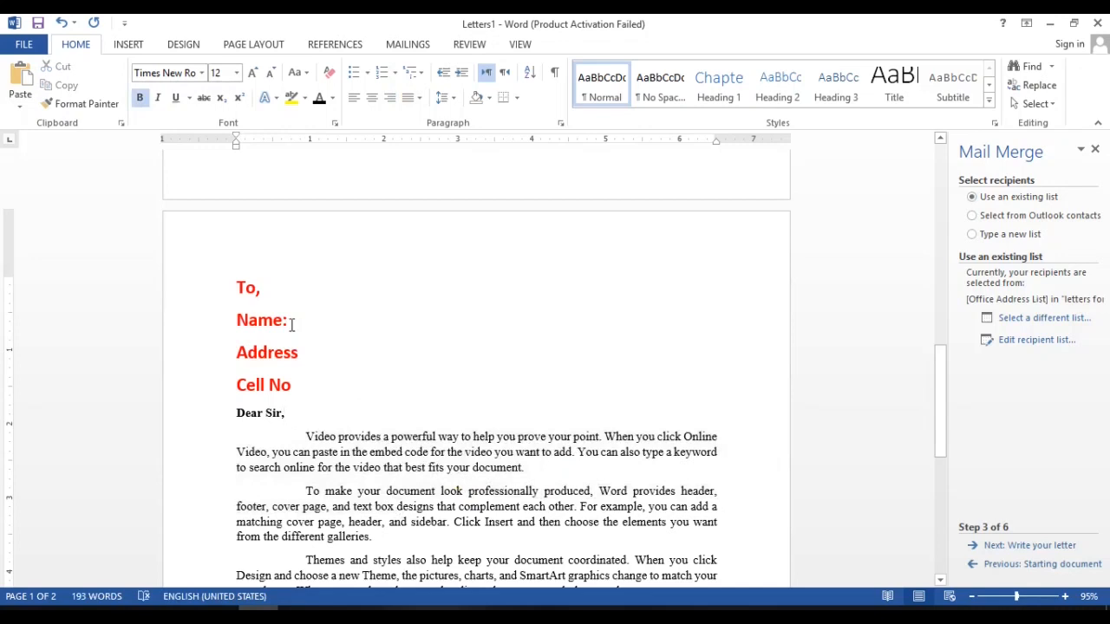
left_click(291, 324)
left_click(312, 390)
left_click(306, 360)
type(":")
left_click(313, 392)
type(":")
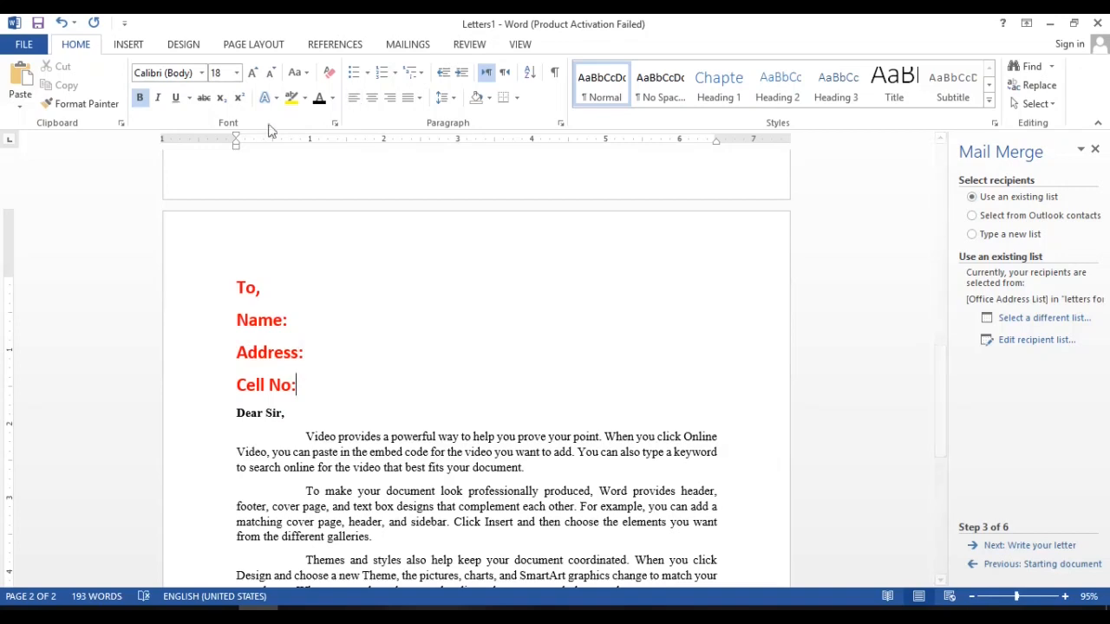
Advance the mail merge wizard past the letter-writing stage to the "Preview your letters" stage.
left_click(397, 48)
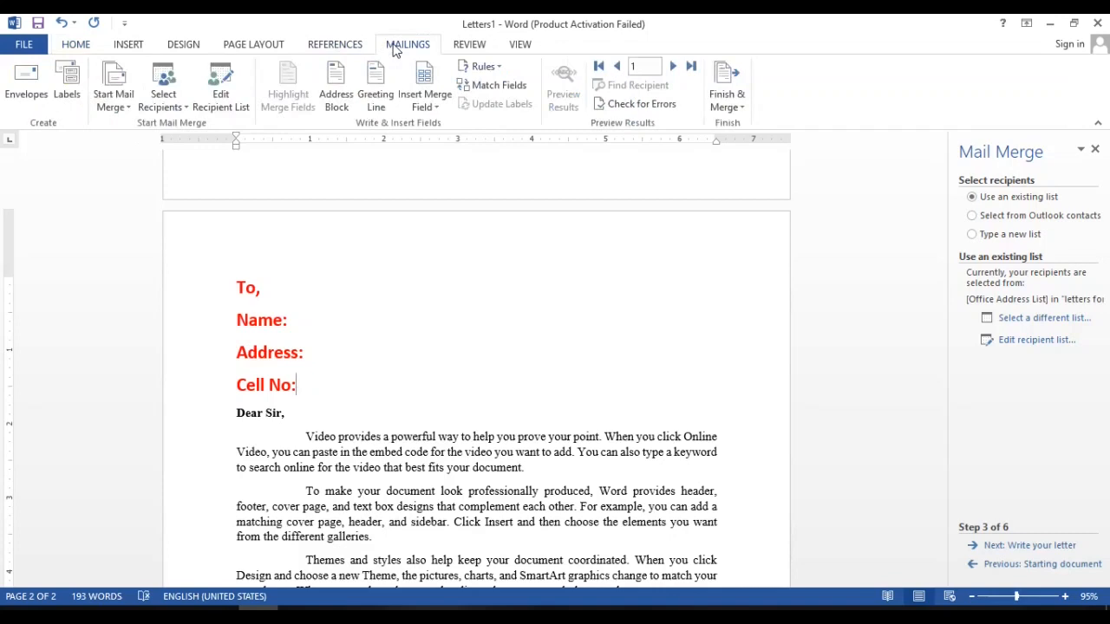
left_click(438, 108)
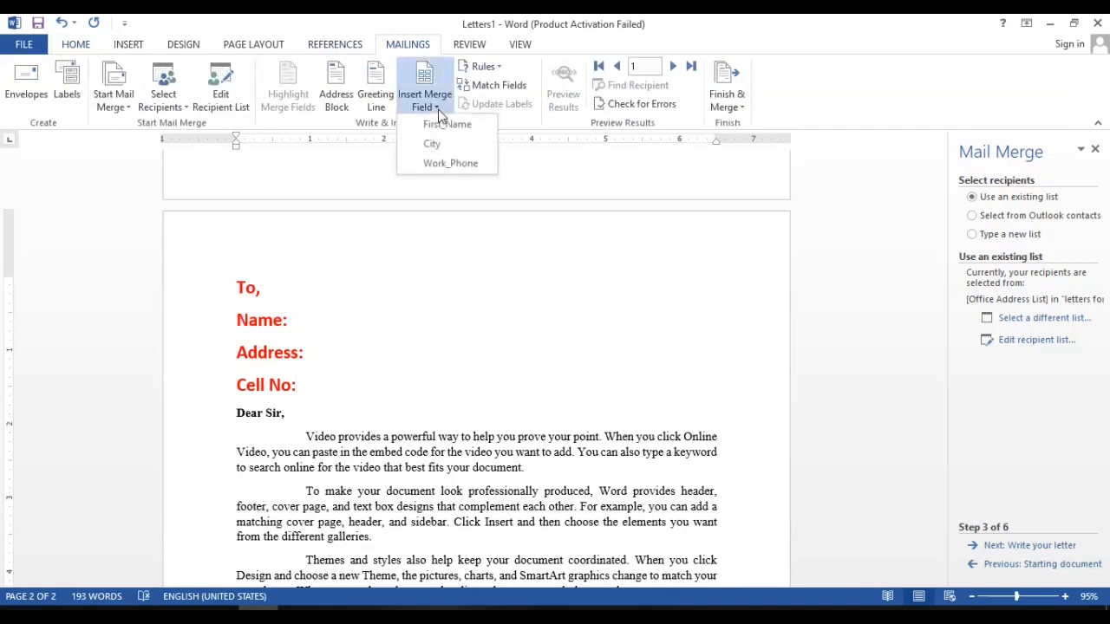
left_click(487, 289)
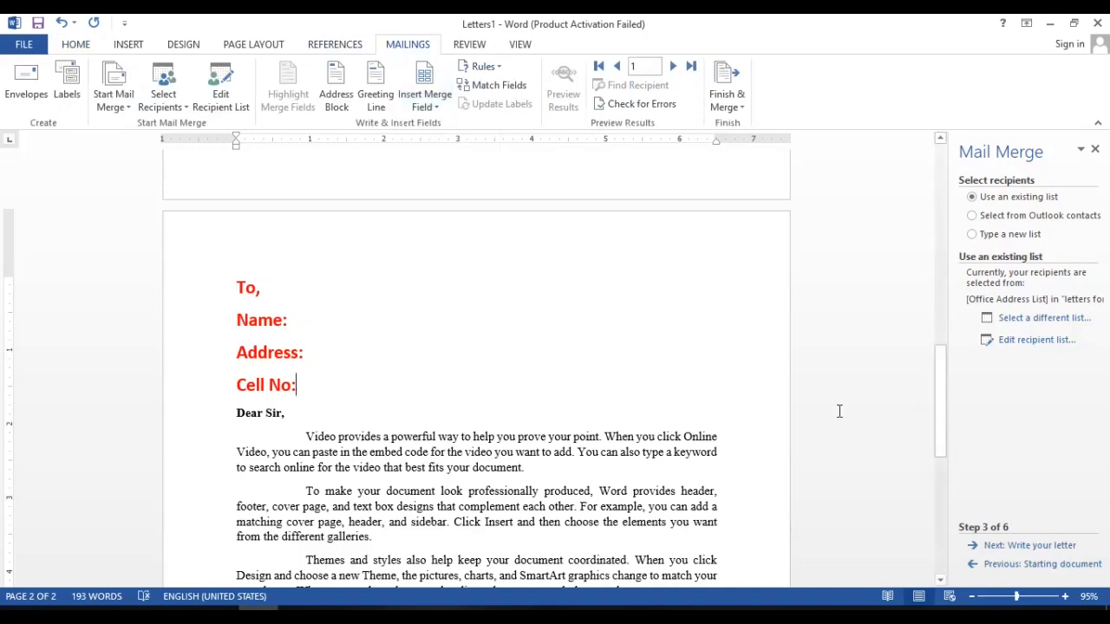
left_click(1017, 548)
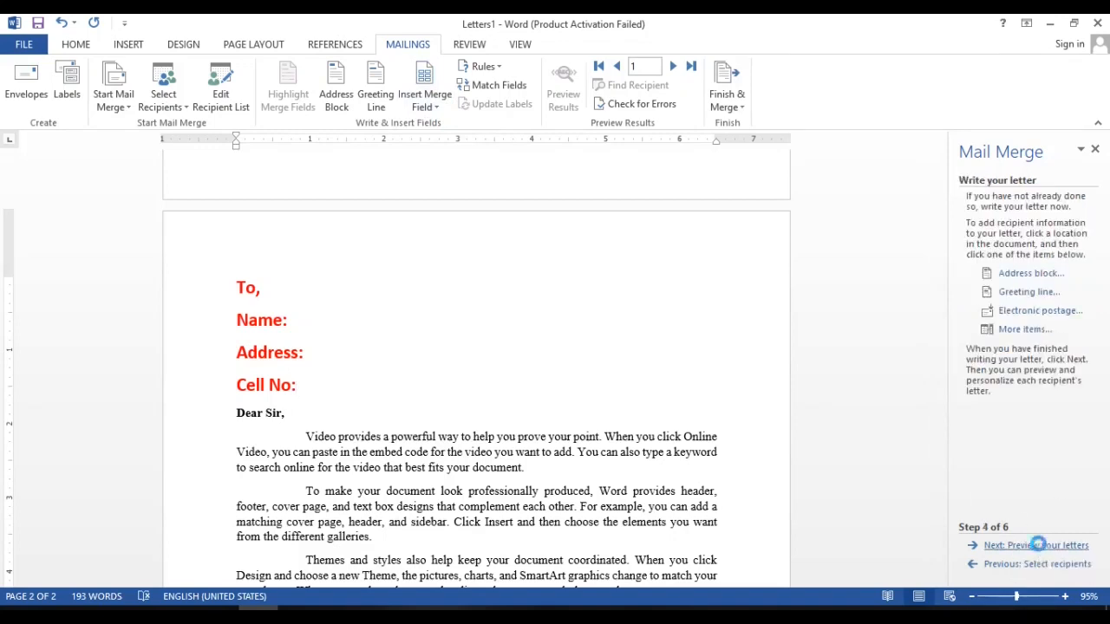
left_click(1040, 548)
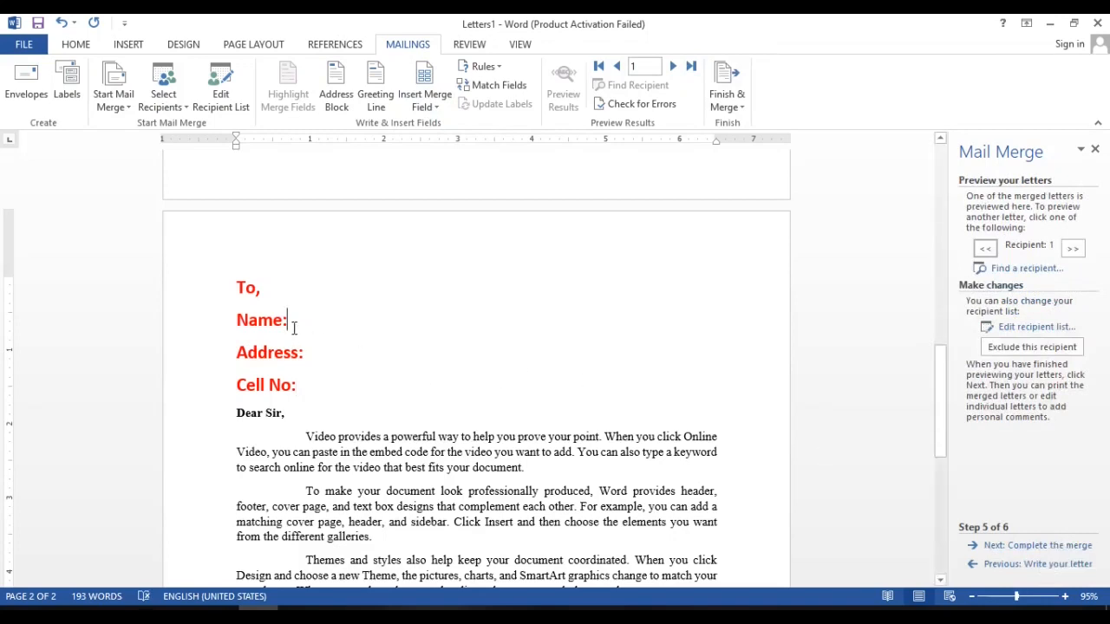
Insert the First_Name merge field after "Name:" and turn off the results preview to show the field placeholder.
left_click(433, 107)
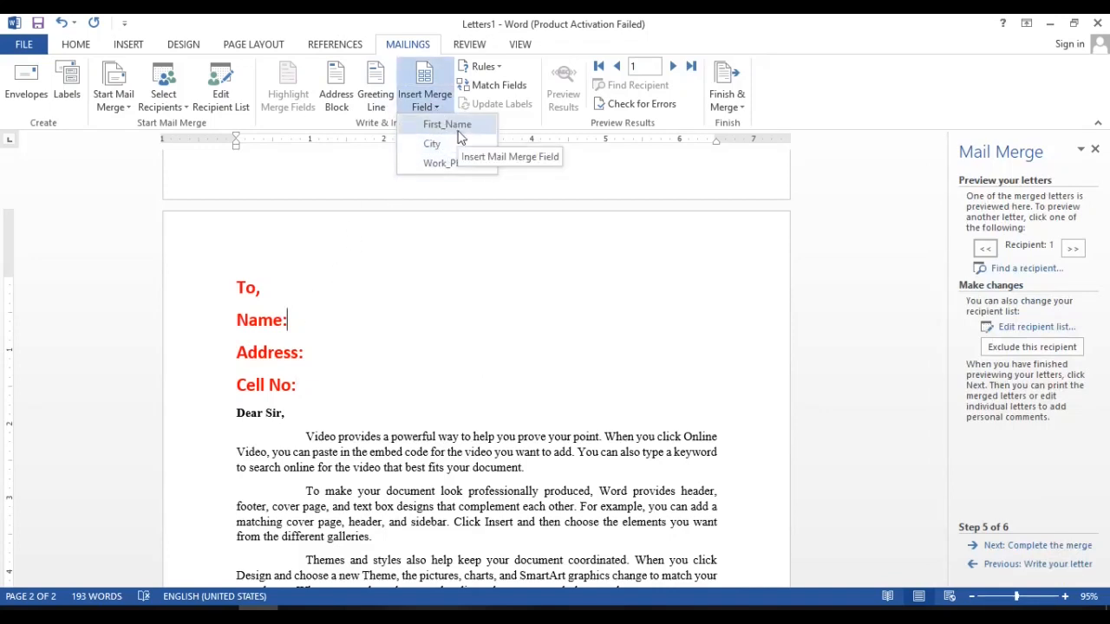
left_click(392, 244)
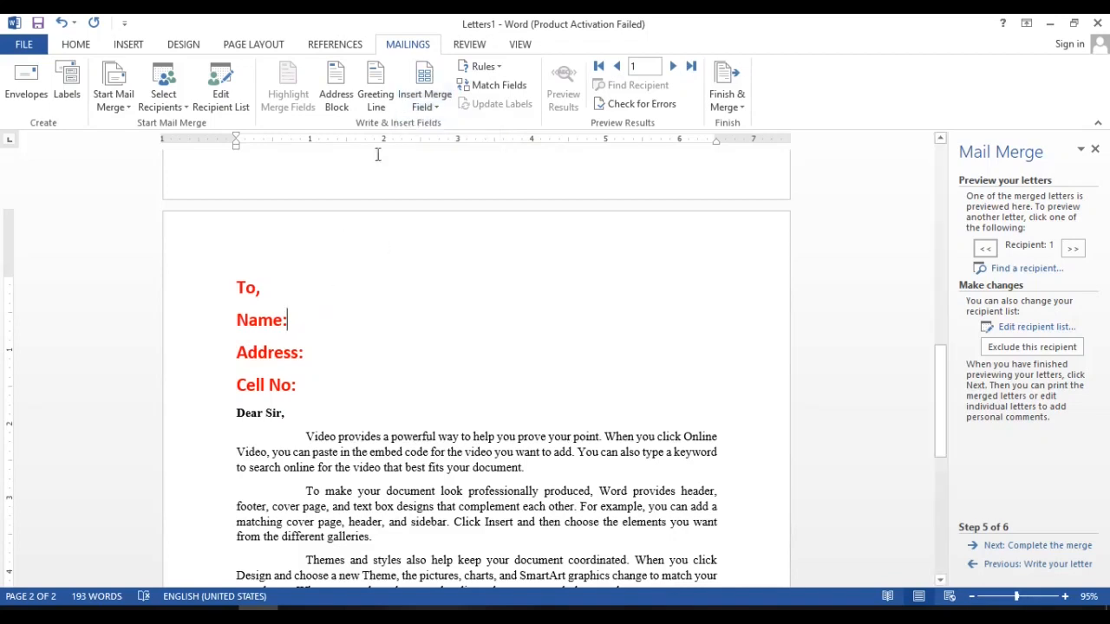
left_click(437, 108)
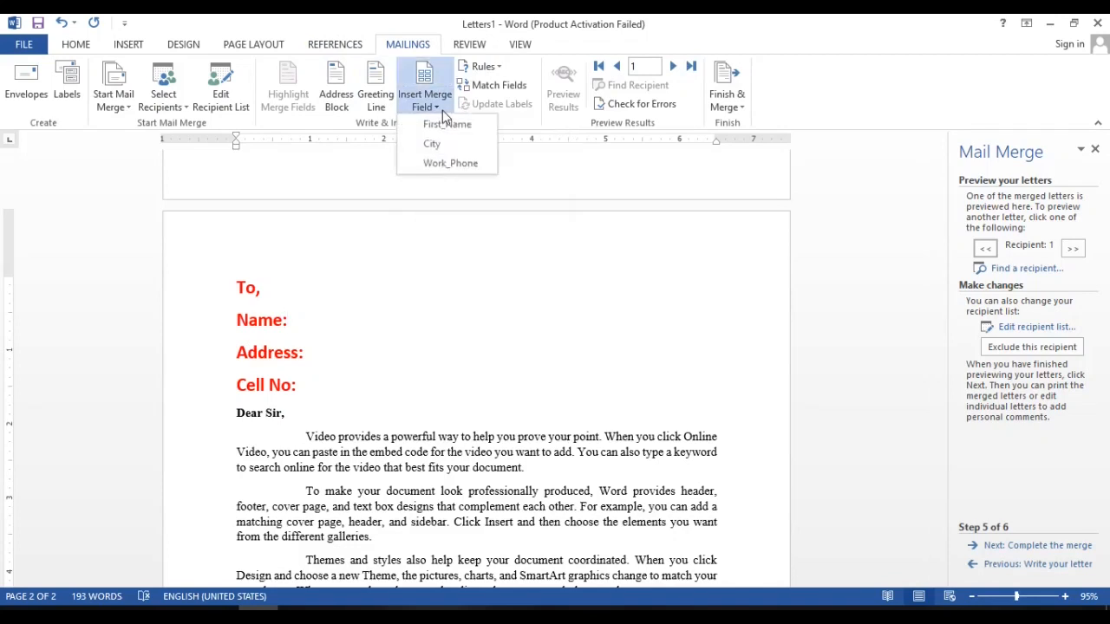
left_click(450, 125)
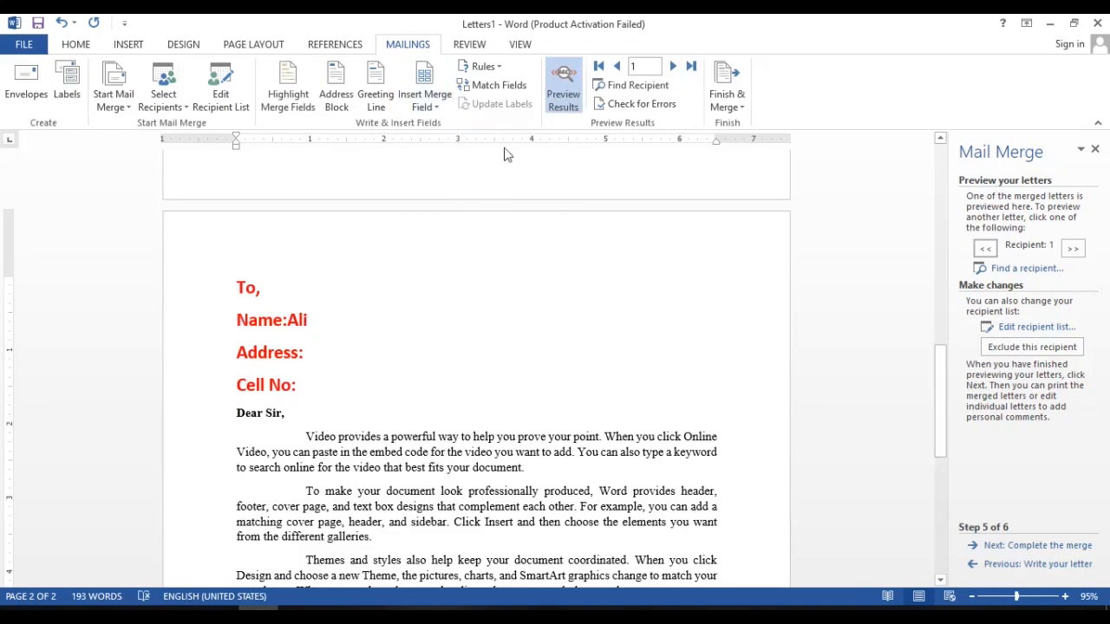
left_click(563, 92)
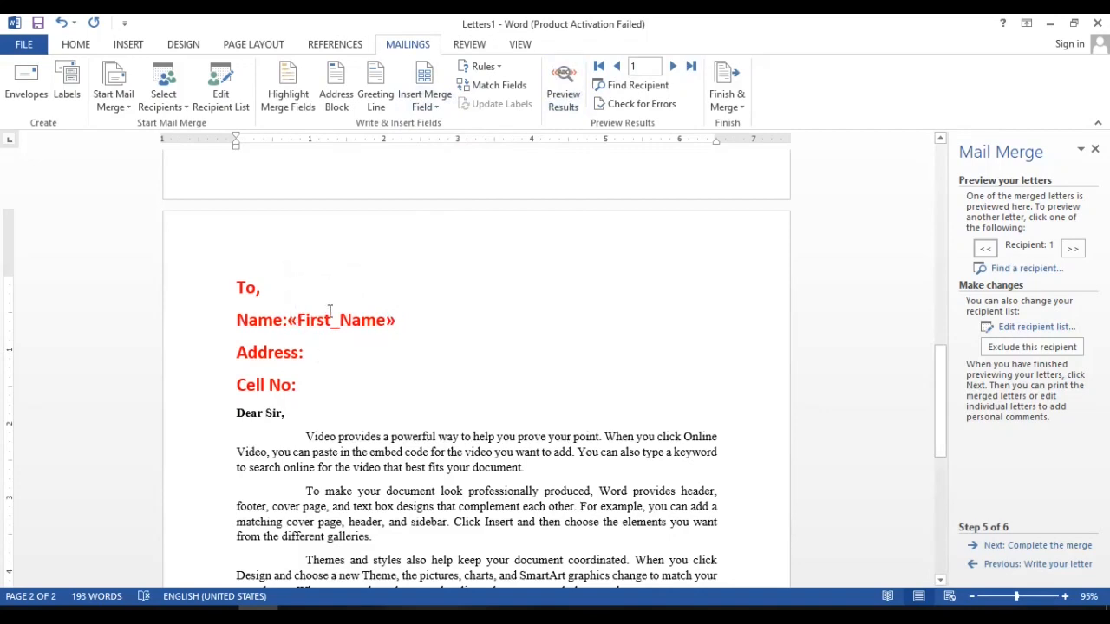
double_click(333, 320)
Insert the City merge field after "Address:" and the Work_Phone merge field after "Cell No:".
left_click(305, 354)
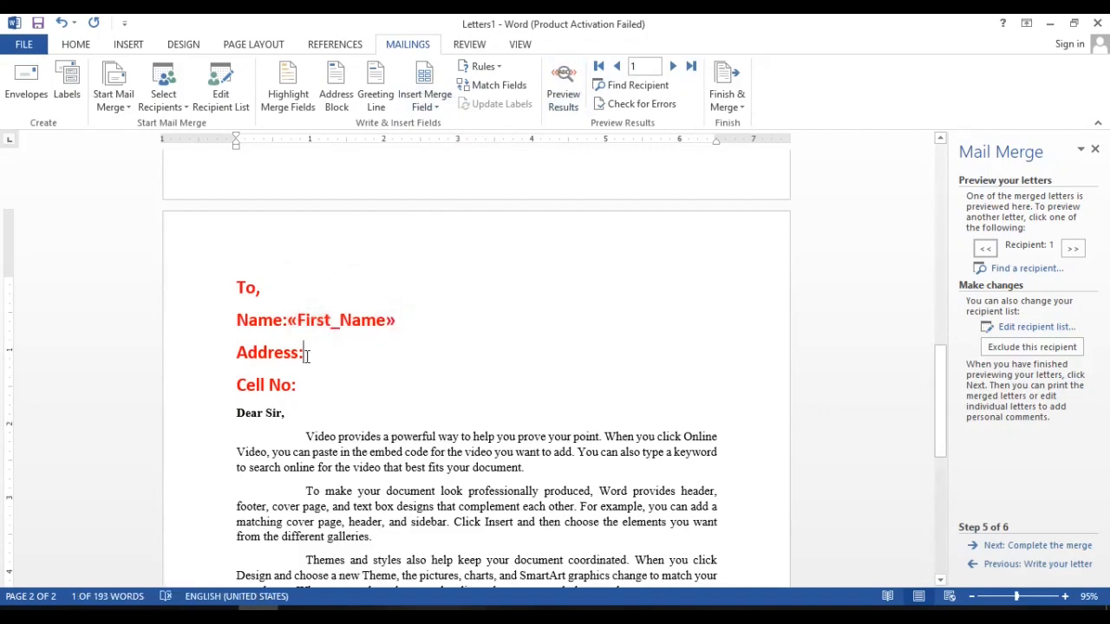
left_click(437, 108)
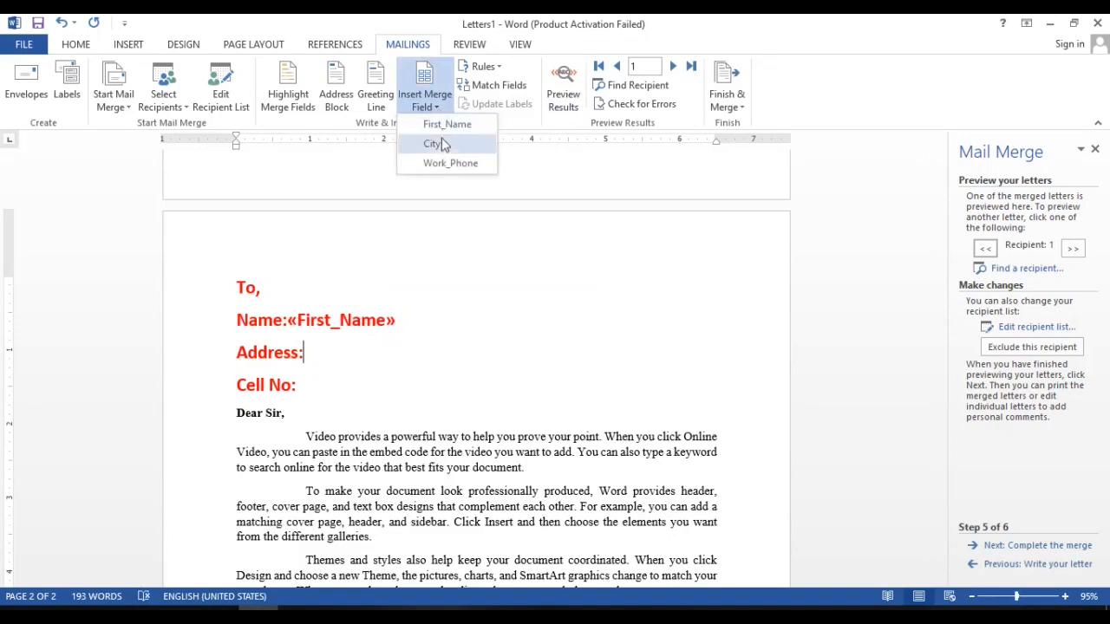
left_click(442, 146)
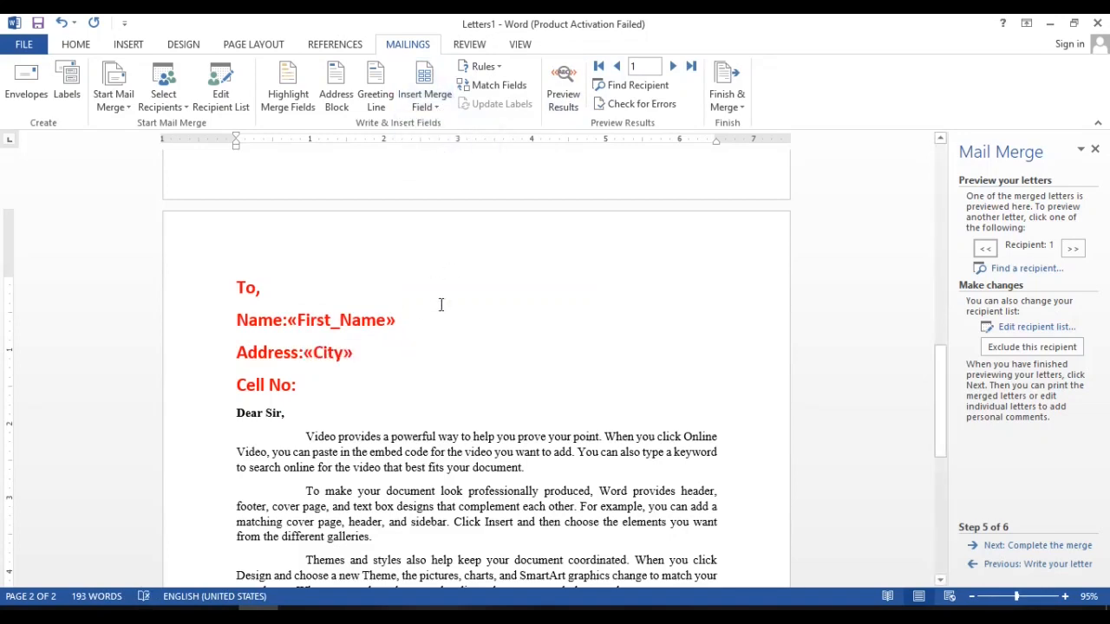
left_click(425, 103)
left_click(445, 167)
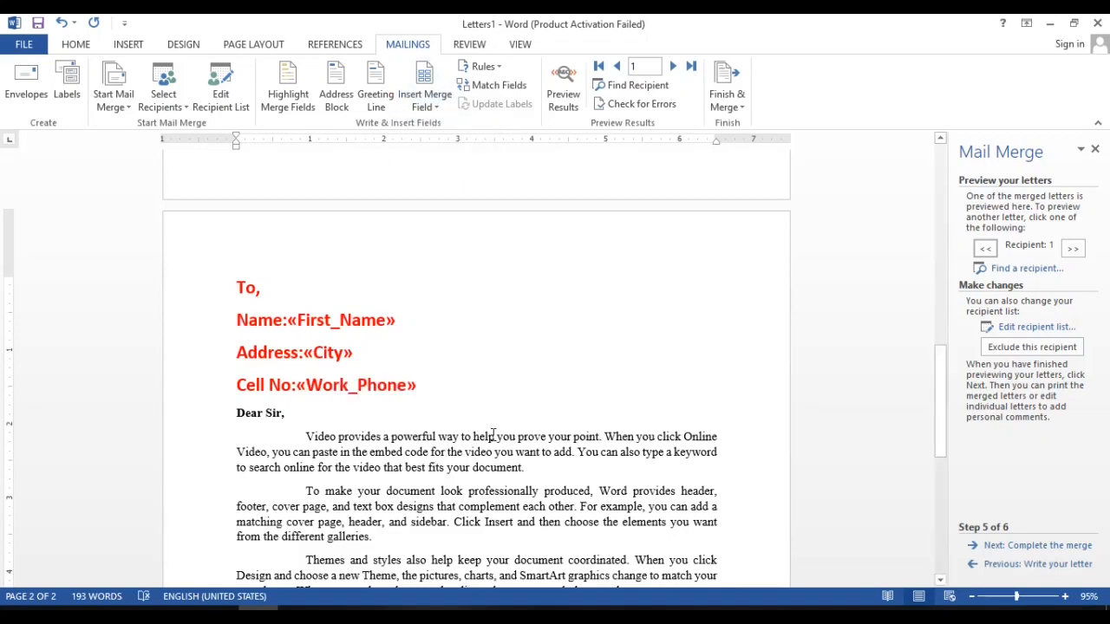
Advance the mail merge wizard to its final stage, "Complete the merge".
right_click(321, 355)
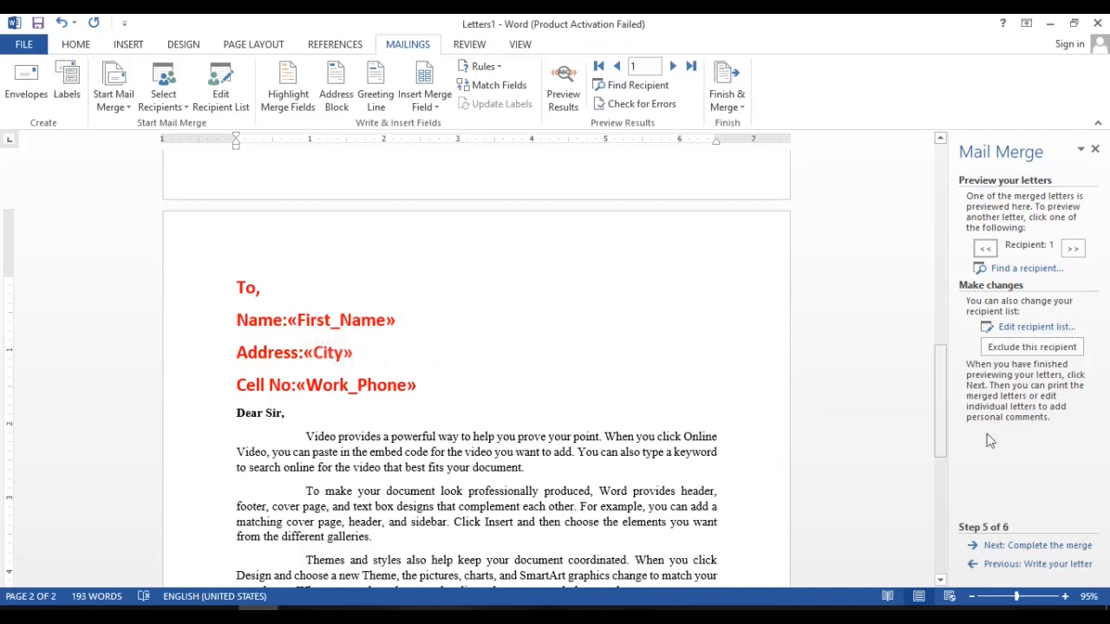
left_click(1045, 546)
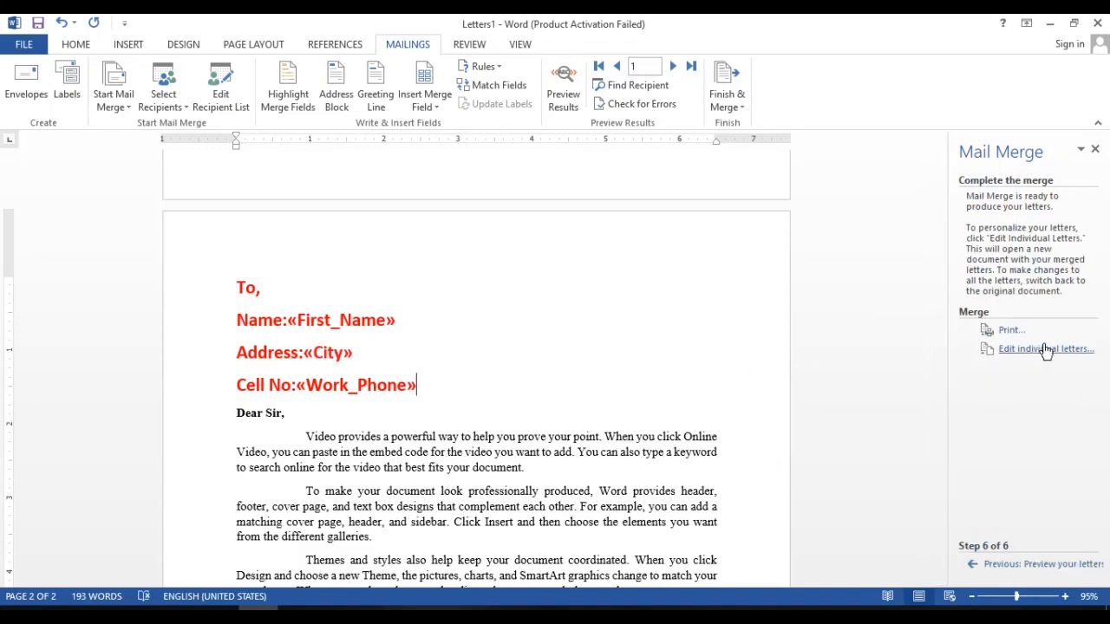
left_click(739, 109)
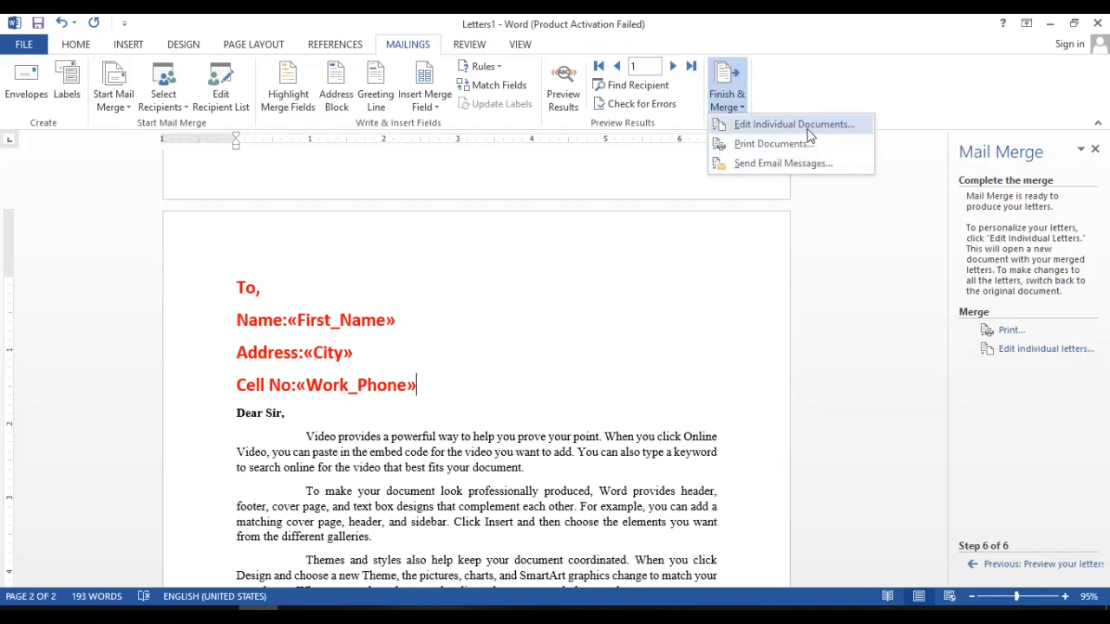
left_click(806, 130)
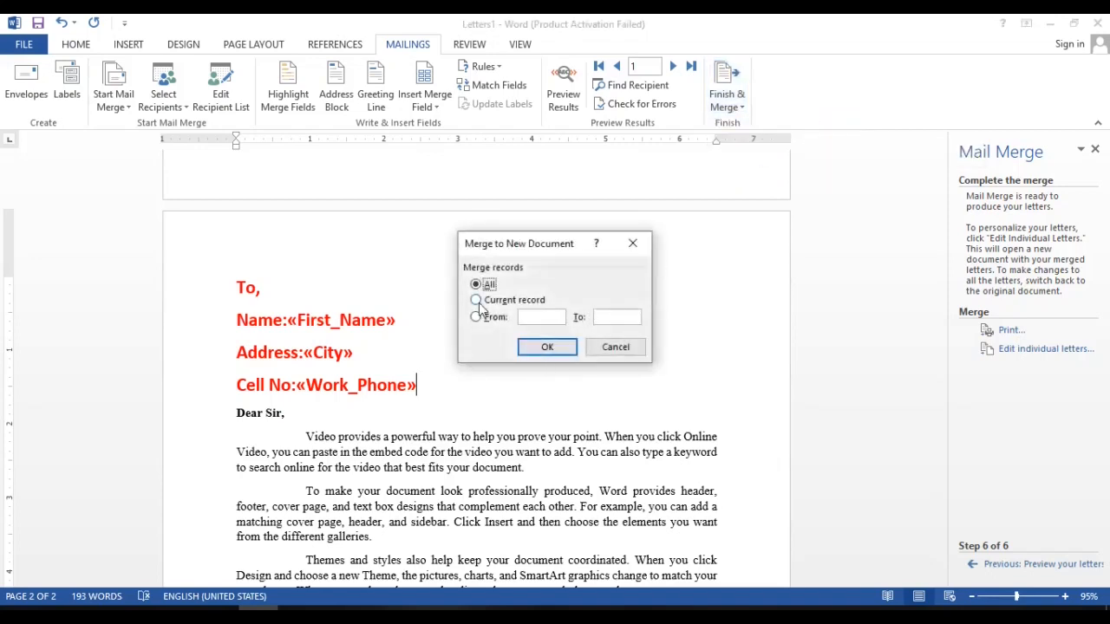
left_click(615, 348)
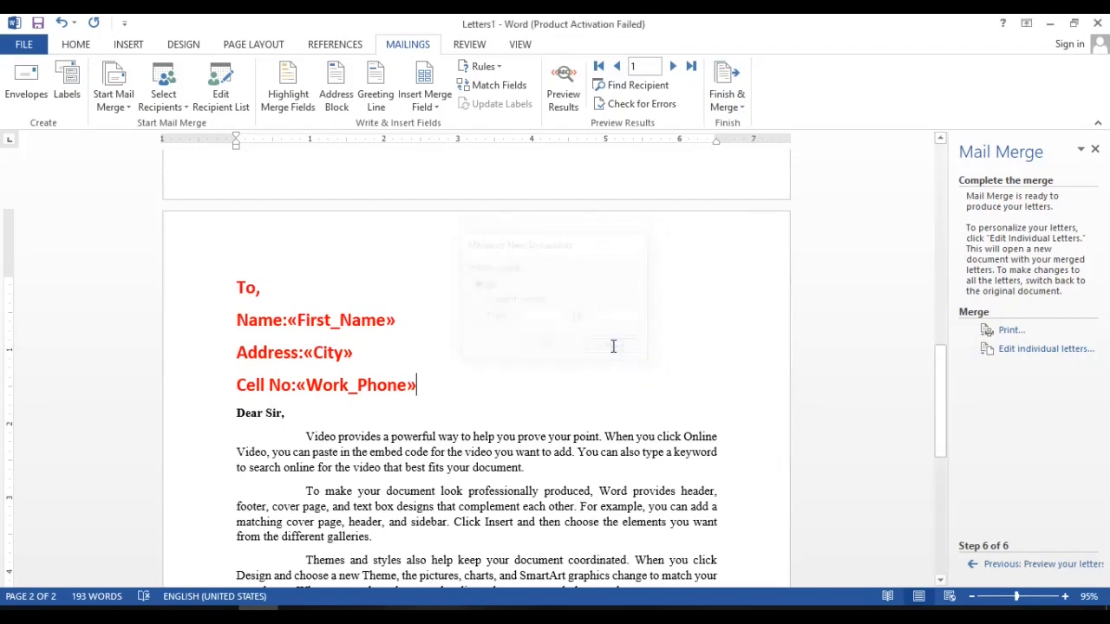
Preview the merge results and check the name, address and cell number filled in for the first recipient.
left_click(565, 99)
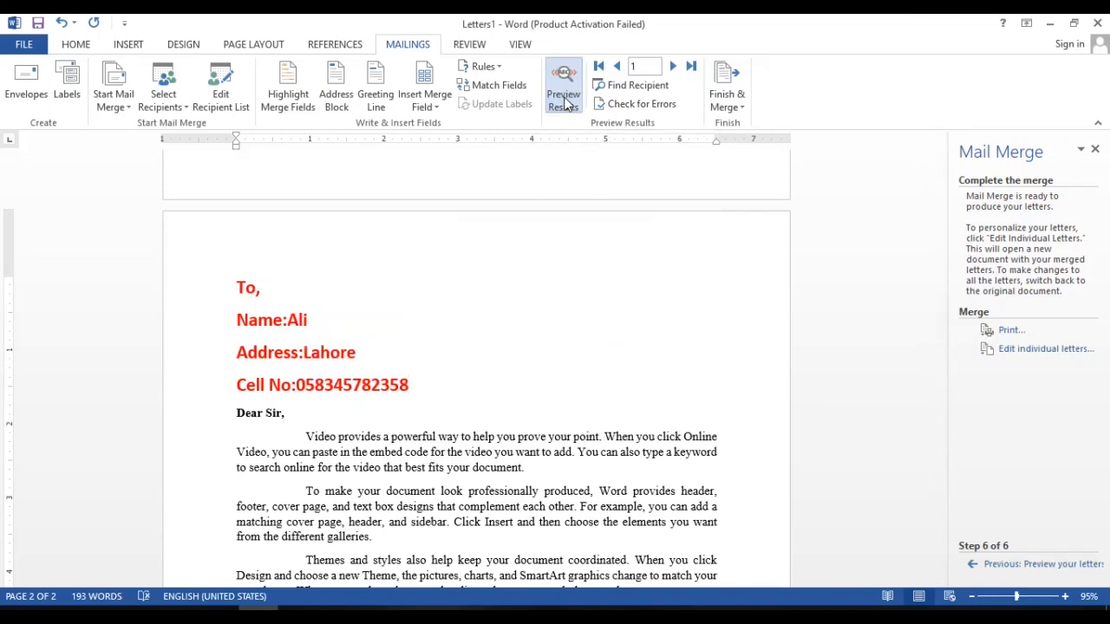
left_click(292, 319)
left_click_drag(314, 322, 401, 386)
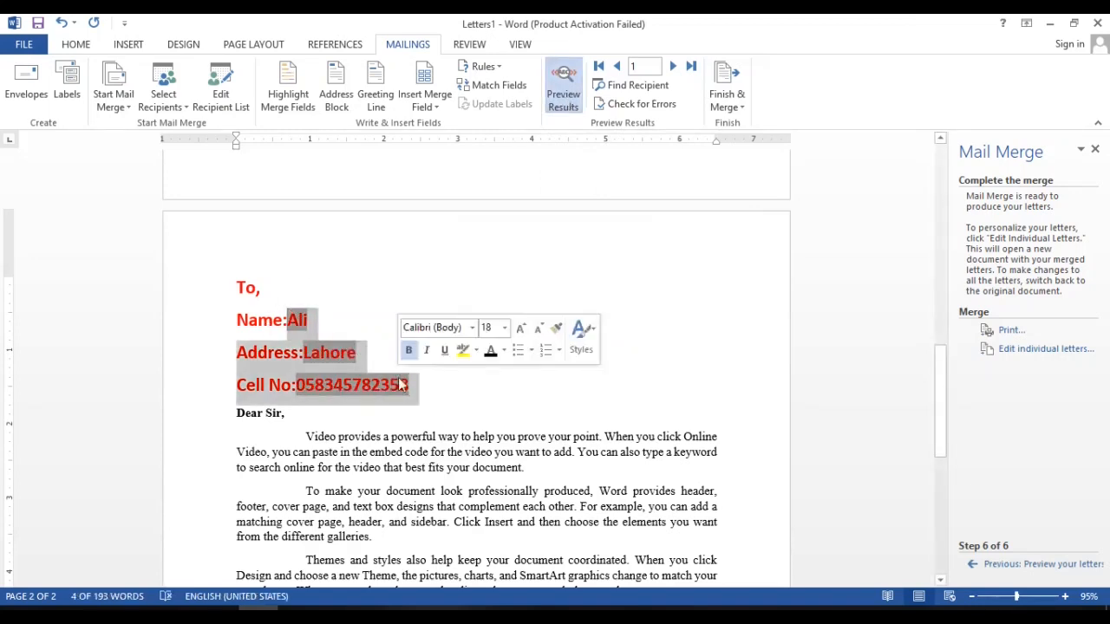
left_click(451, 341)
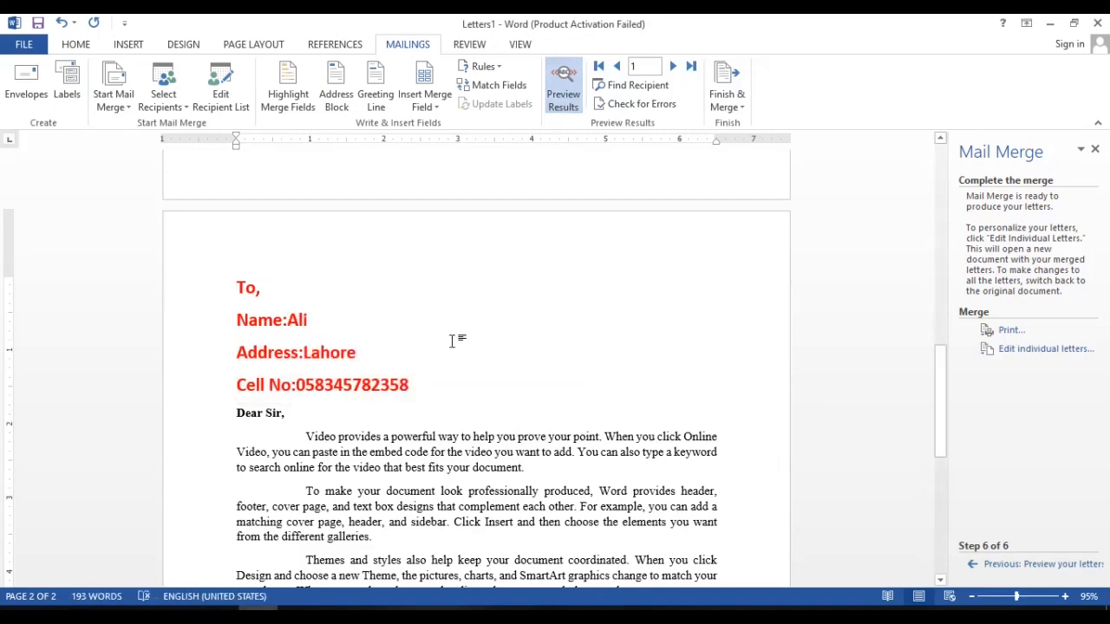
Finish the merge by creating a new document of individual letters for all records.
left_click(742, 107)
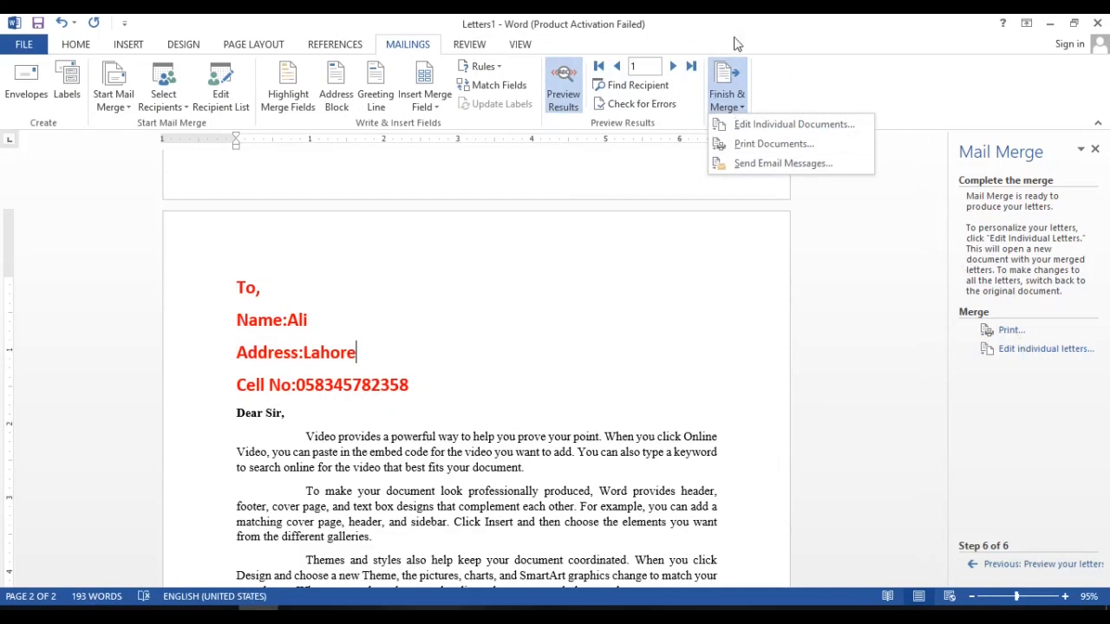
left_click(765, 126)
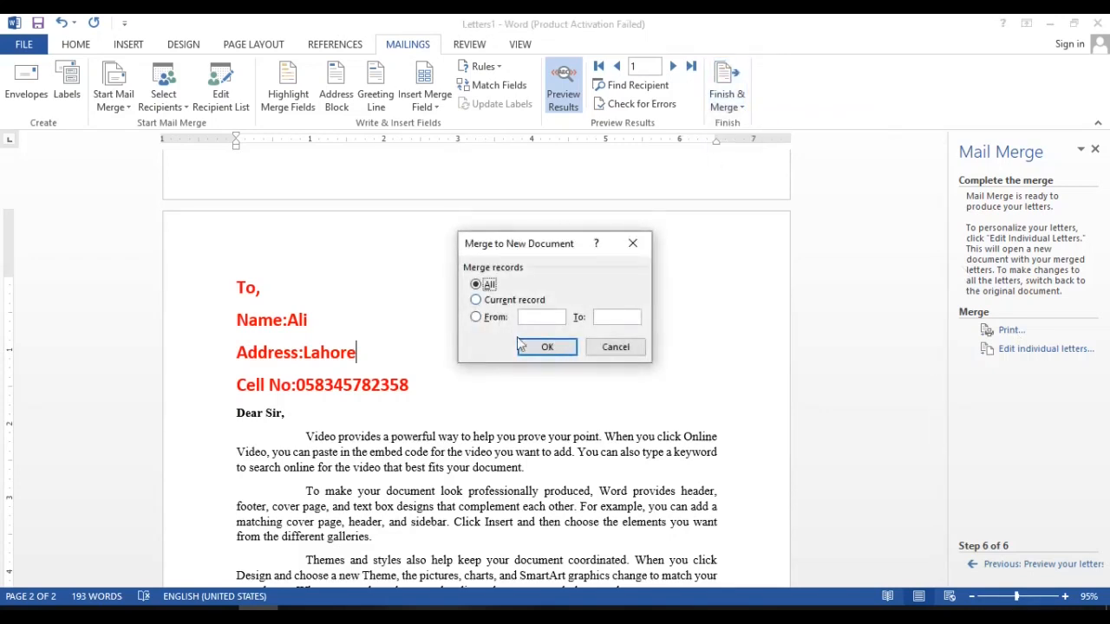
left_click(542, 348)
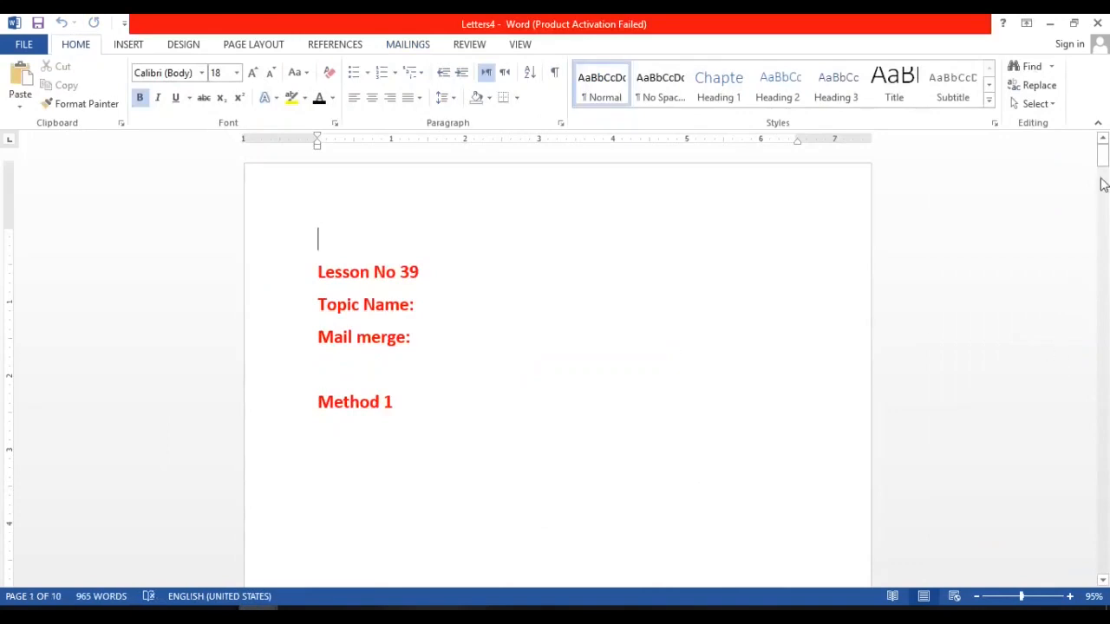
Examine the first merged letters in the new document, checking each recipient's name, address and cell number.
left_click_drag(1103, 184, 1105, 209)
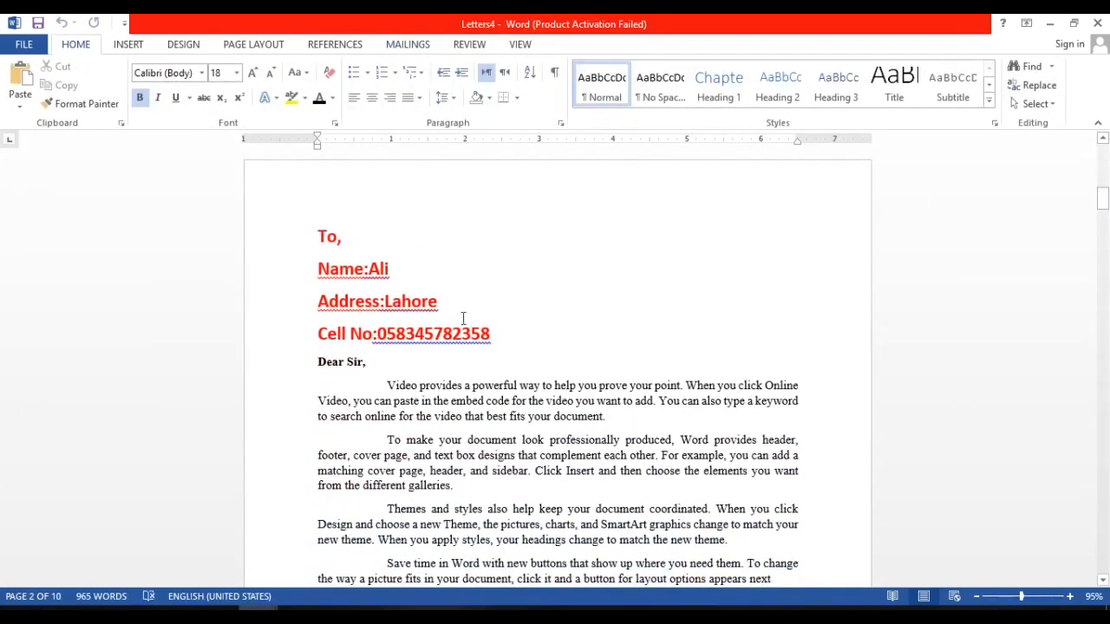
left_click(1106, 280)
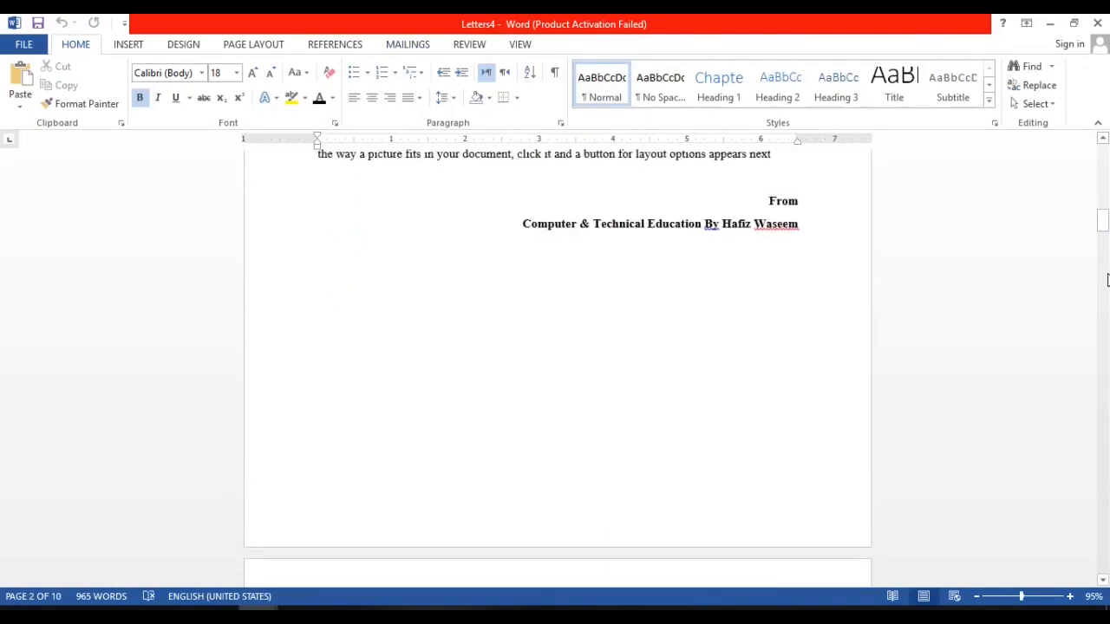
left_click(1107, 279)
left_click(1107, 279)
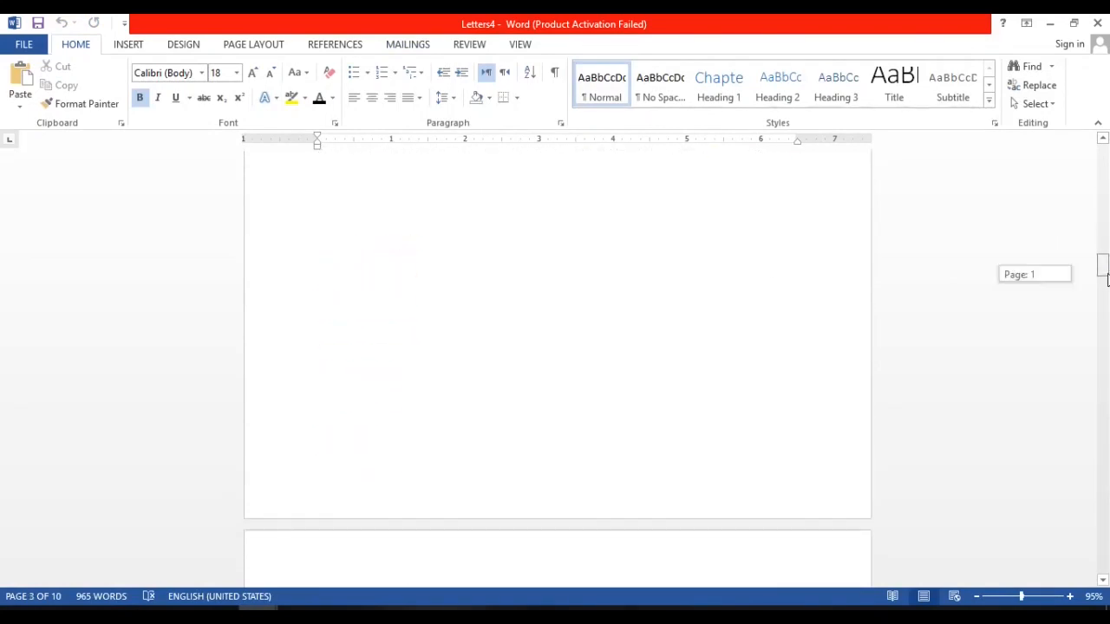
left_click_drag(1106, 279, 1107, 298)
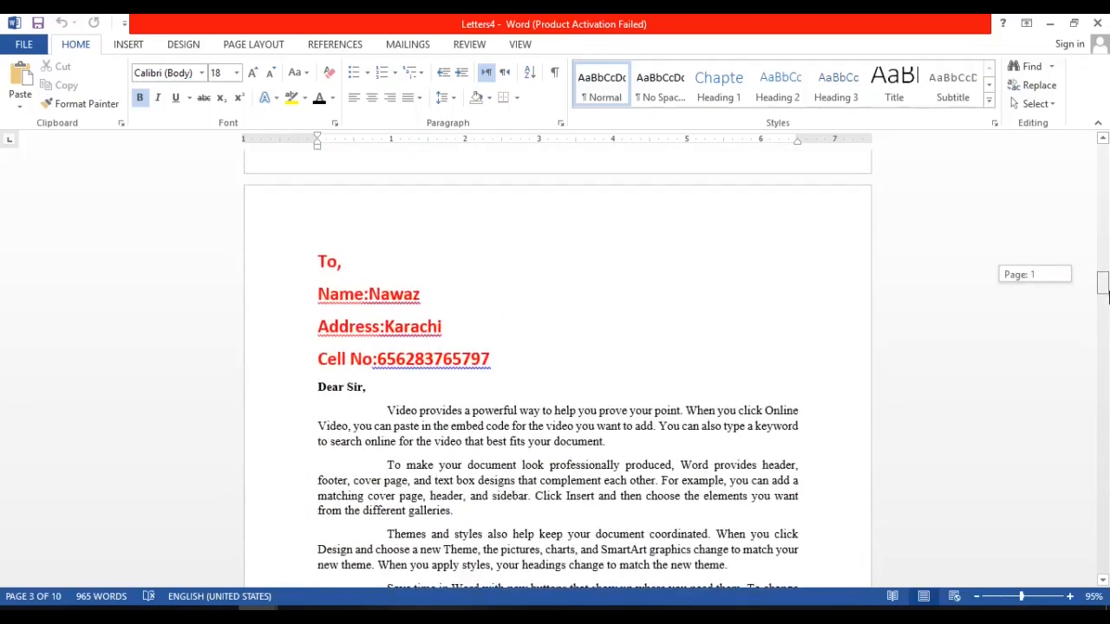
left_click(1107, 352)
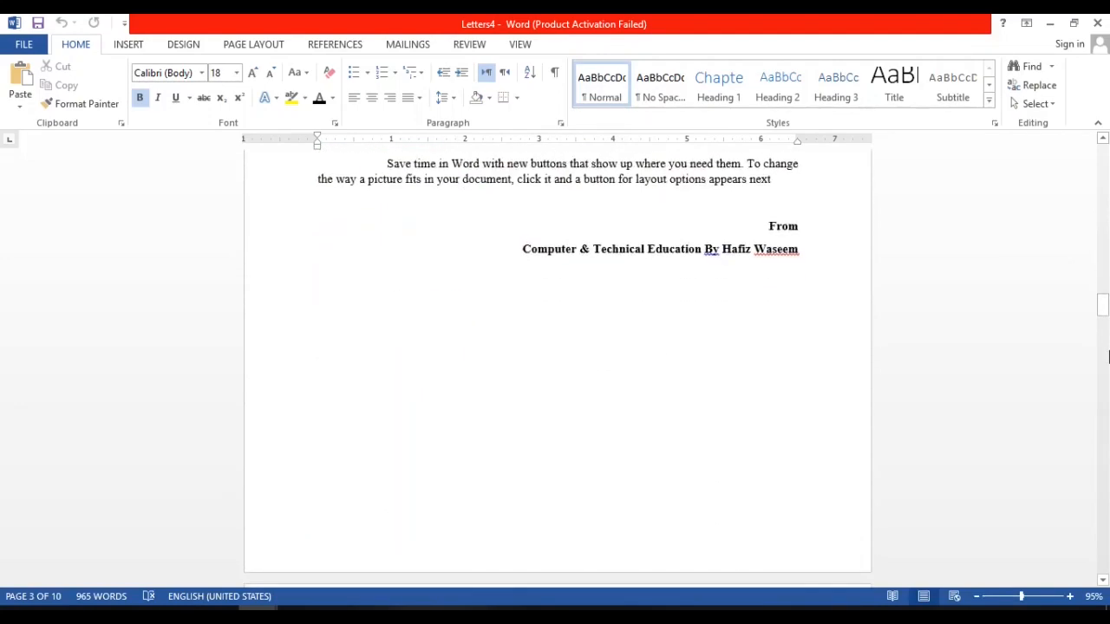
left_click(1107, 355)
left_click(1107, 356)
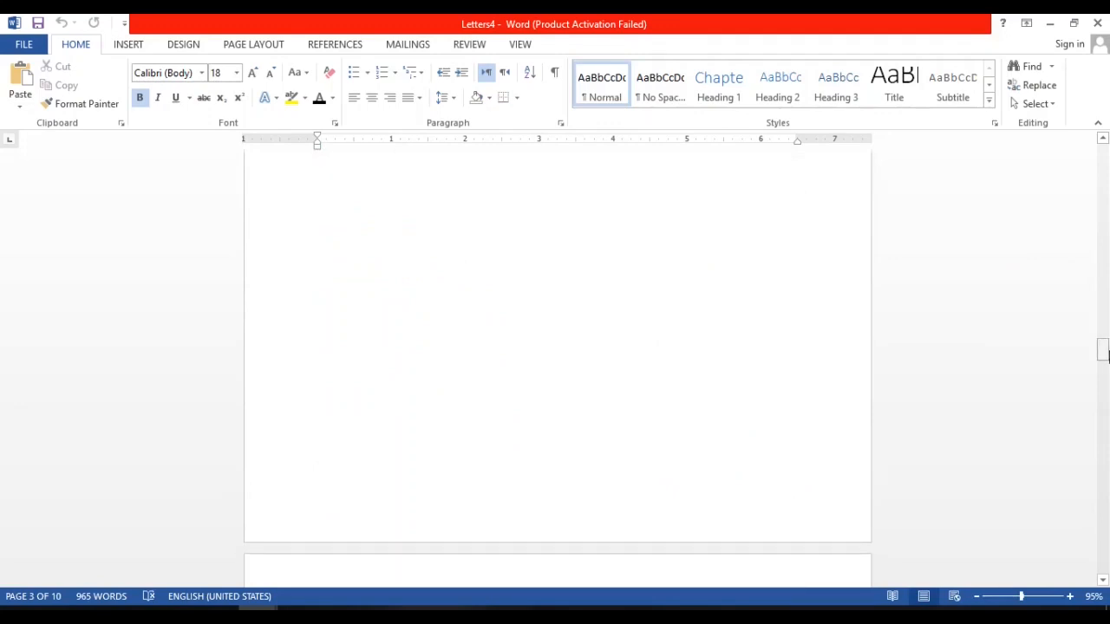
left_click(1107, 408)
left_click(1106, 407)
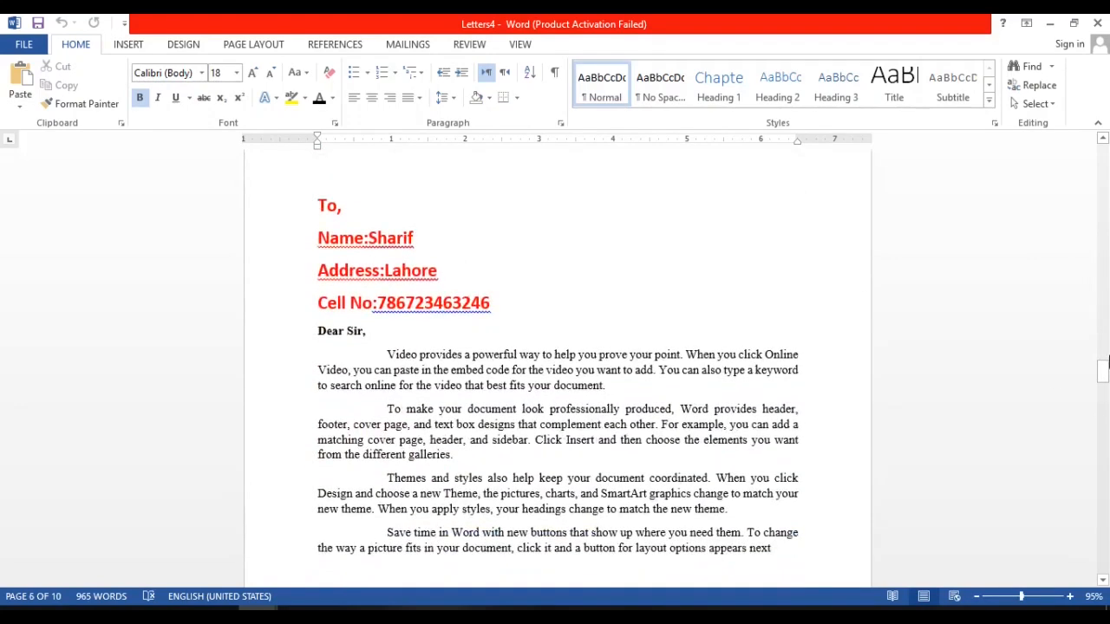
left_click_drag(1106, 362, 1106, 147)
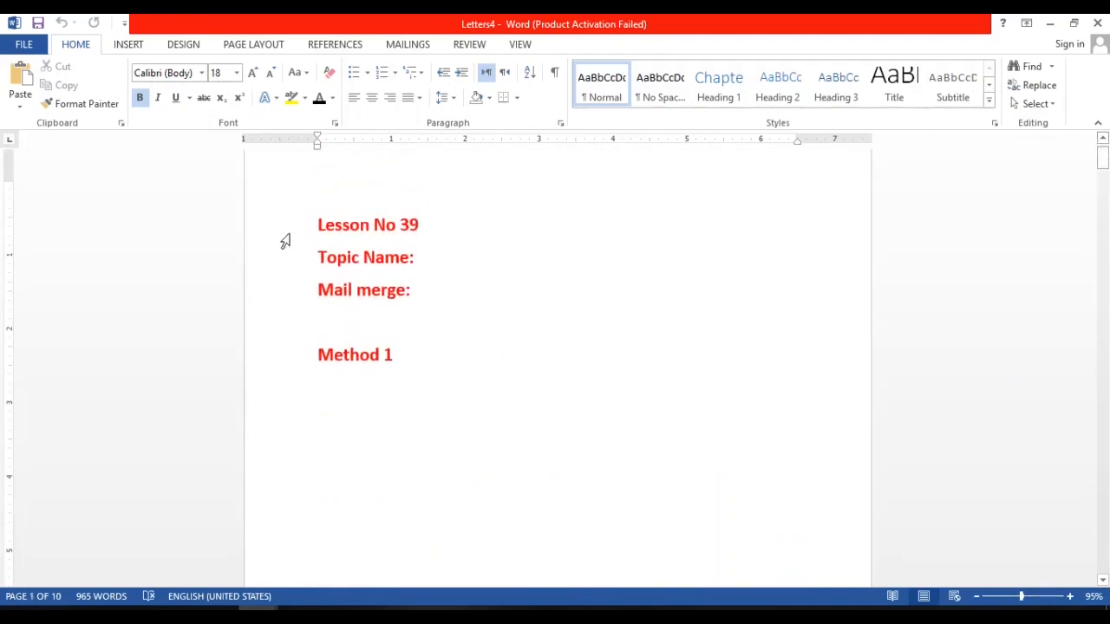
Review the whole merged document from the lesson heading page through the remaining recipients' letters, and return to its beginning.
left_click_drag(324, 216, 527, 519)
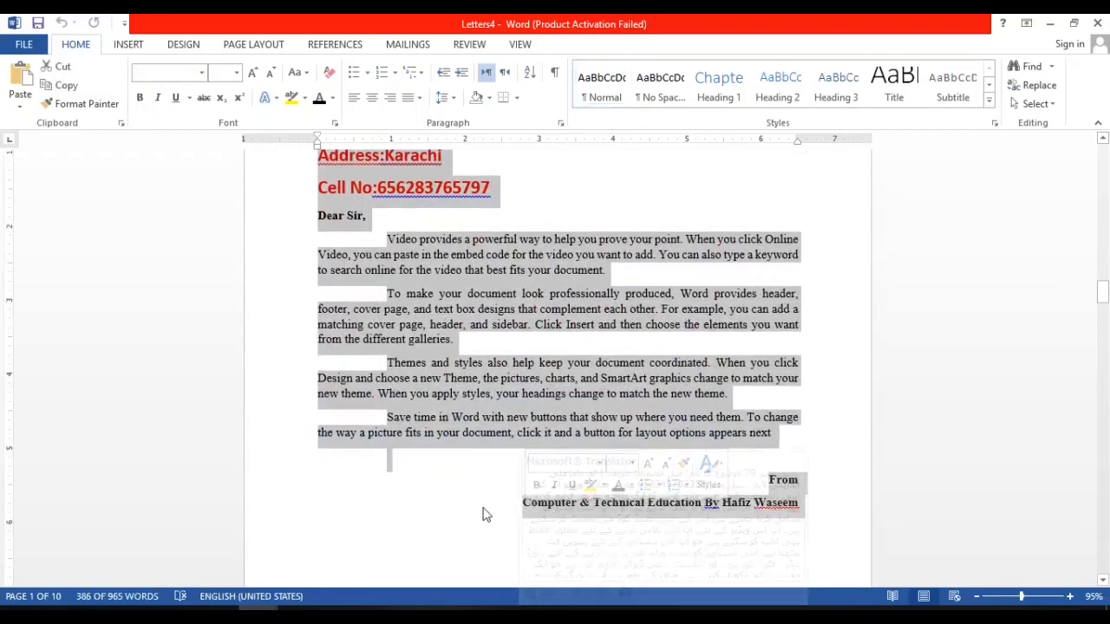
left_click(485, 515)
left_click(1108, 453)
left_click(1108, 453)
left_click(1107, 453)
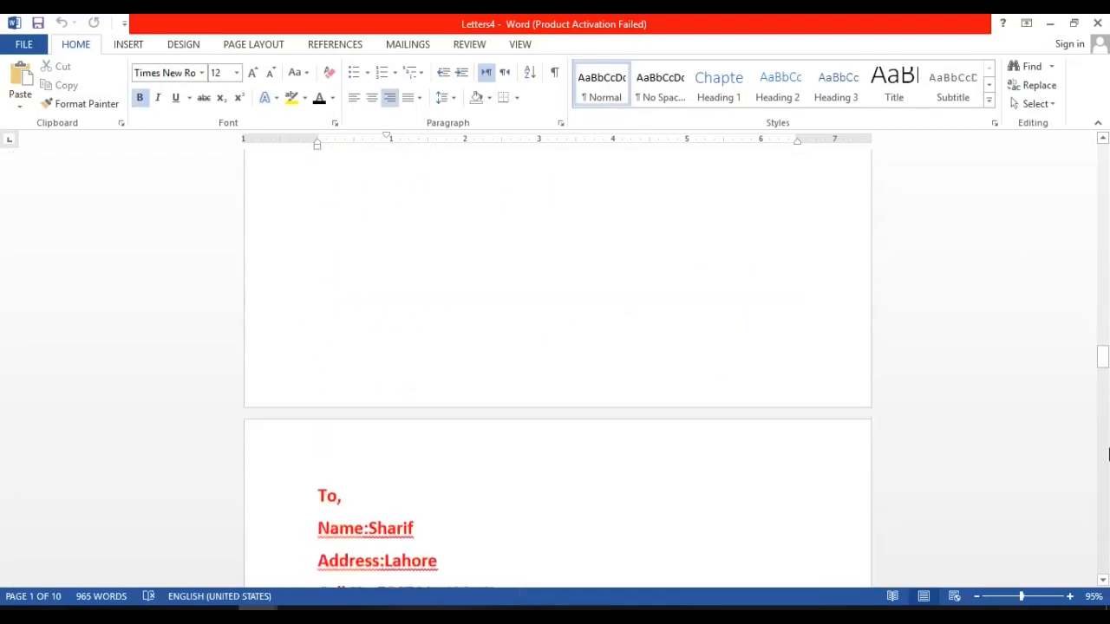
left_click(1108, 453)
left_click(1107, 250)
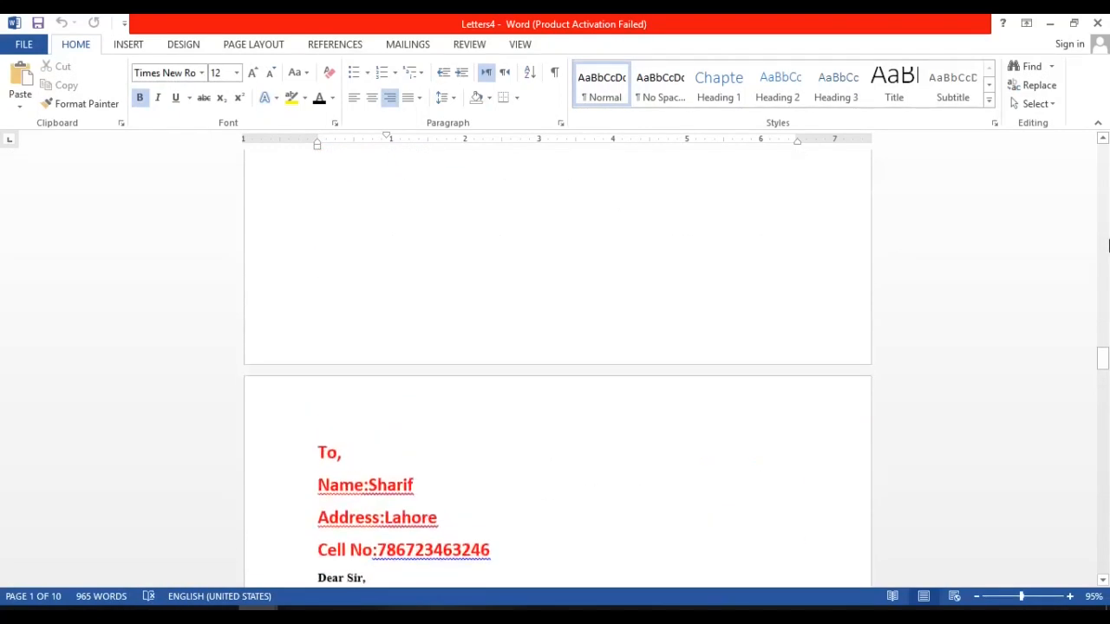
left_click(1105, 473)
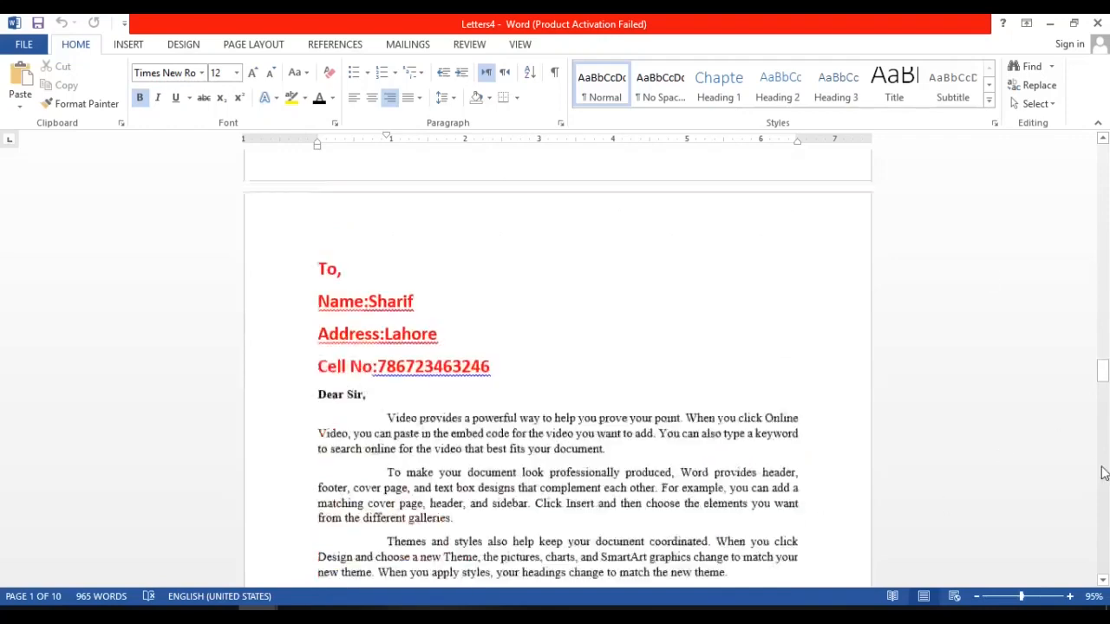
left_click(1105, 473)
left_click(1104, 473)
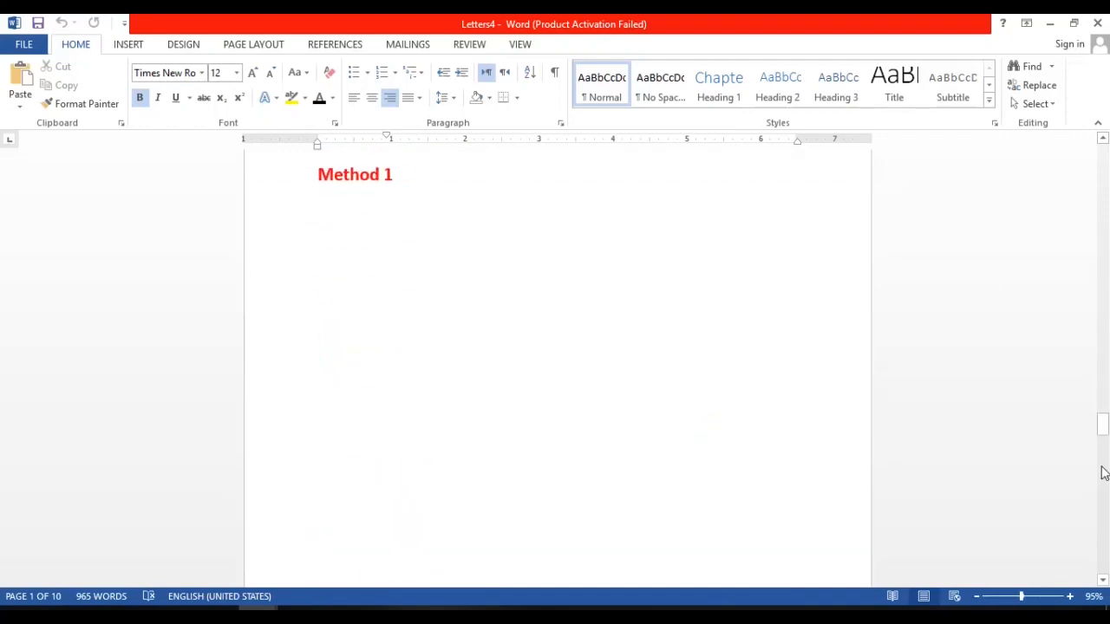
left_click(1105, 249)
left_click(1106, 550)
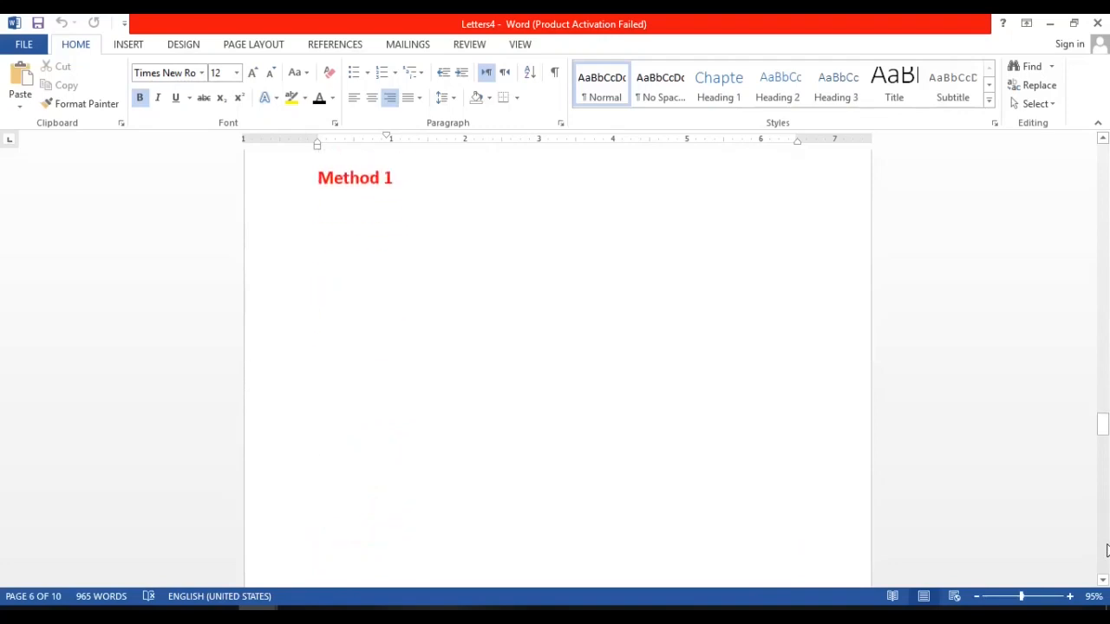
left_click(1107, 551)
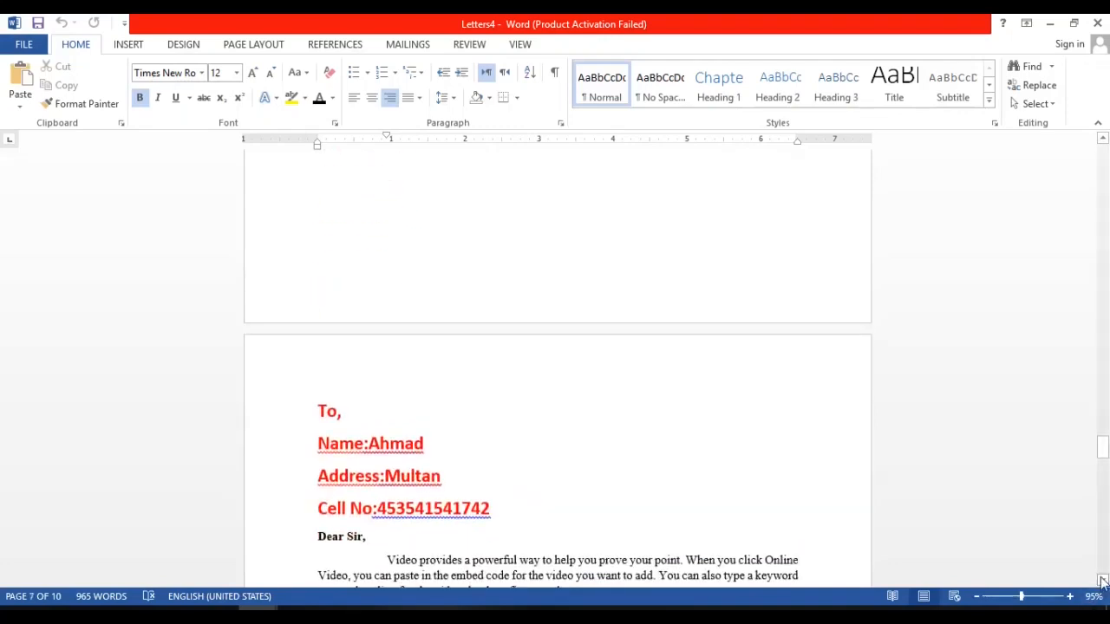
left_click(1103, 581)
left_click(1103, 580)
left_click(1104, 581)
left_click(1103, 580)
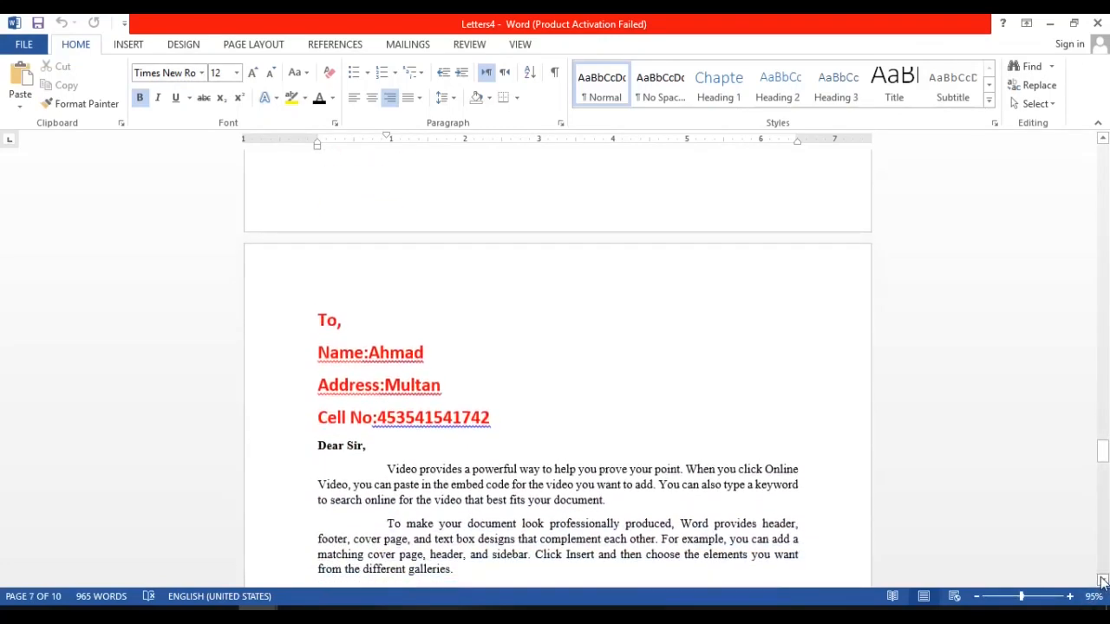
left_click(1103, 580)
left_click(1103, 581)
left_click(1104, 581)
left_click(1103, 580)
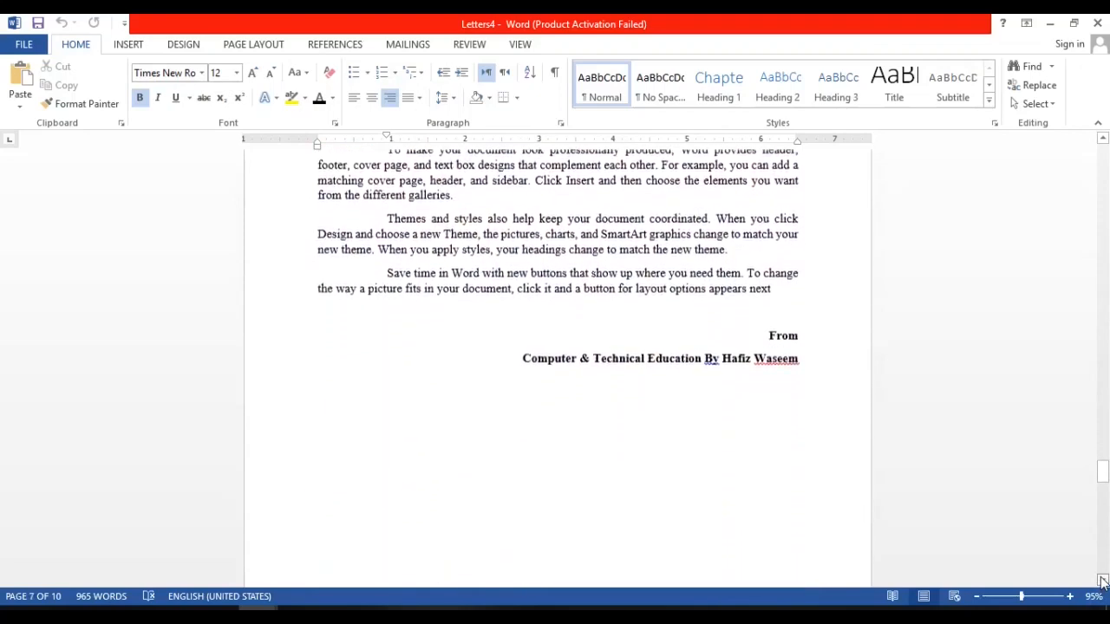
left_click(1103, 580)
left_click(1105, 544)
left_click(1106, 546)
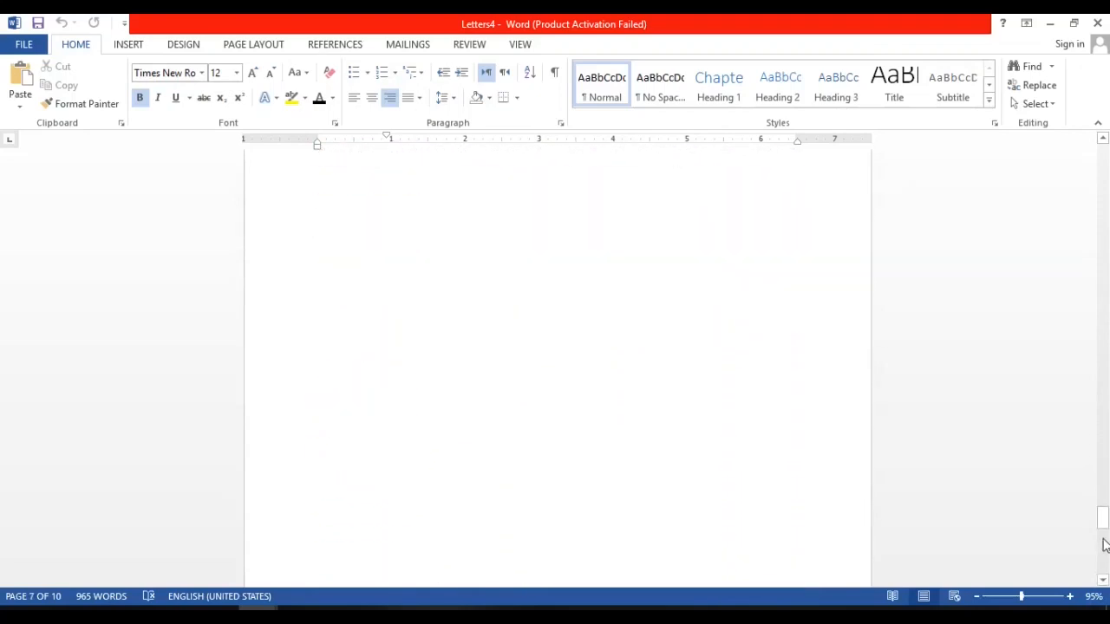
left_click(1106, 545)
left_click_drag(1106, 546, 1105, 141)
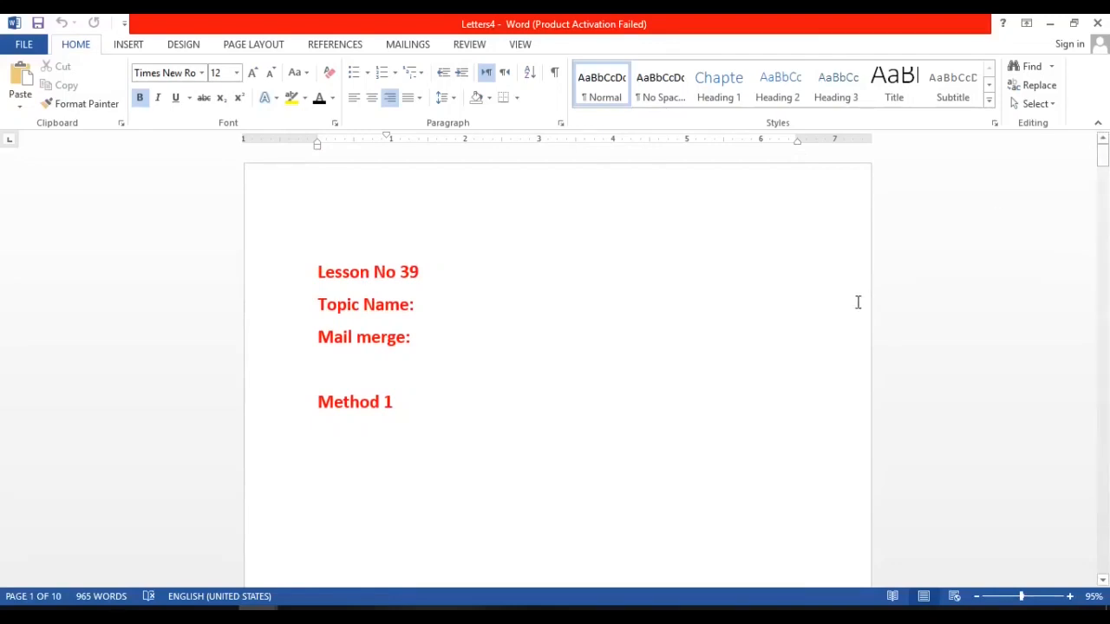
Switch to the Letters1 main document, delete all its content and close the Mail Merge pane.
mouse_move(258, 607)
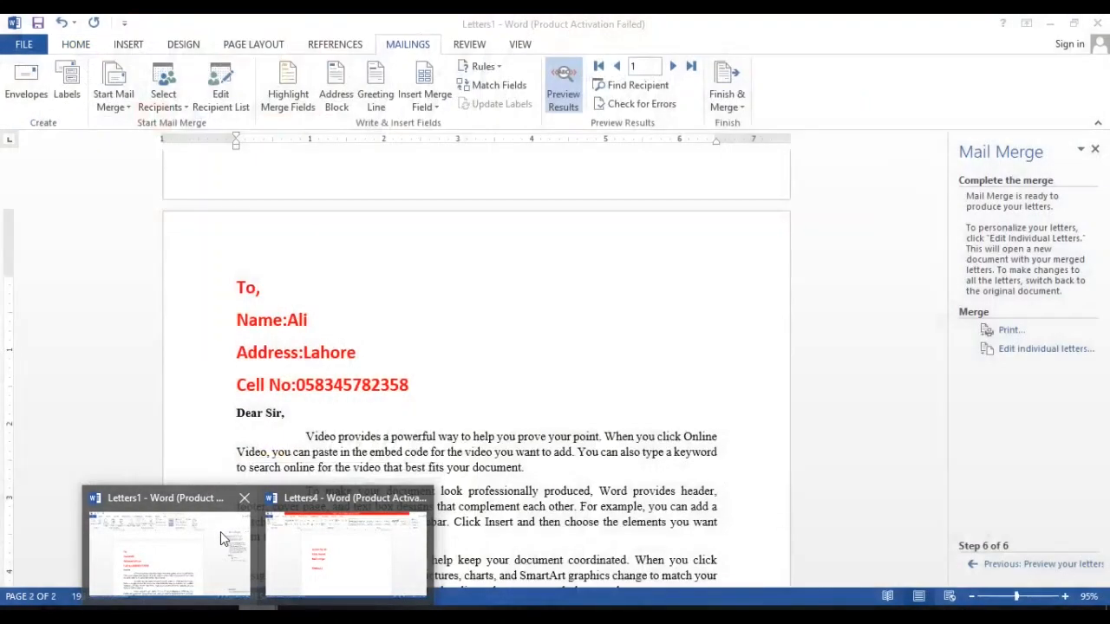
left_click(220, 532)
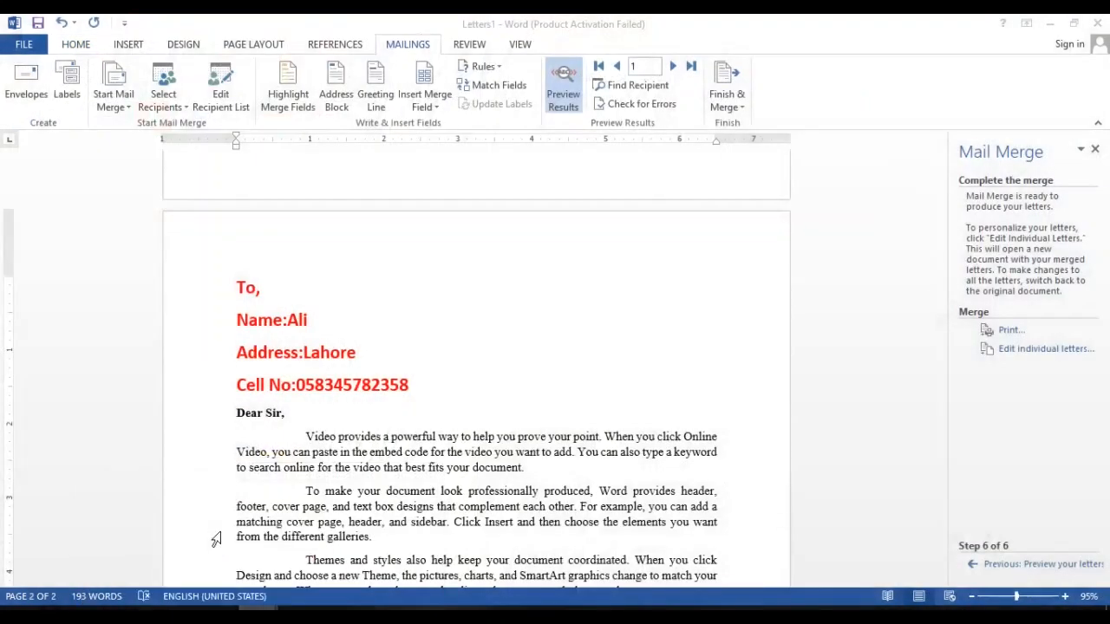
left_click(1100, 24)
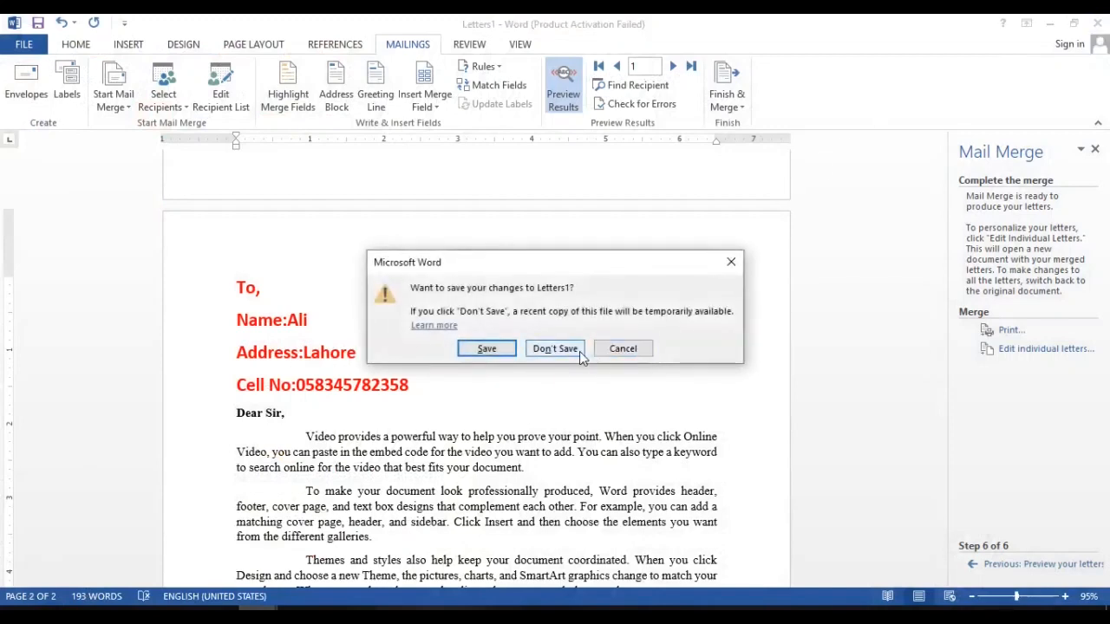
left_click(622, 348)
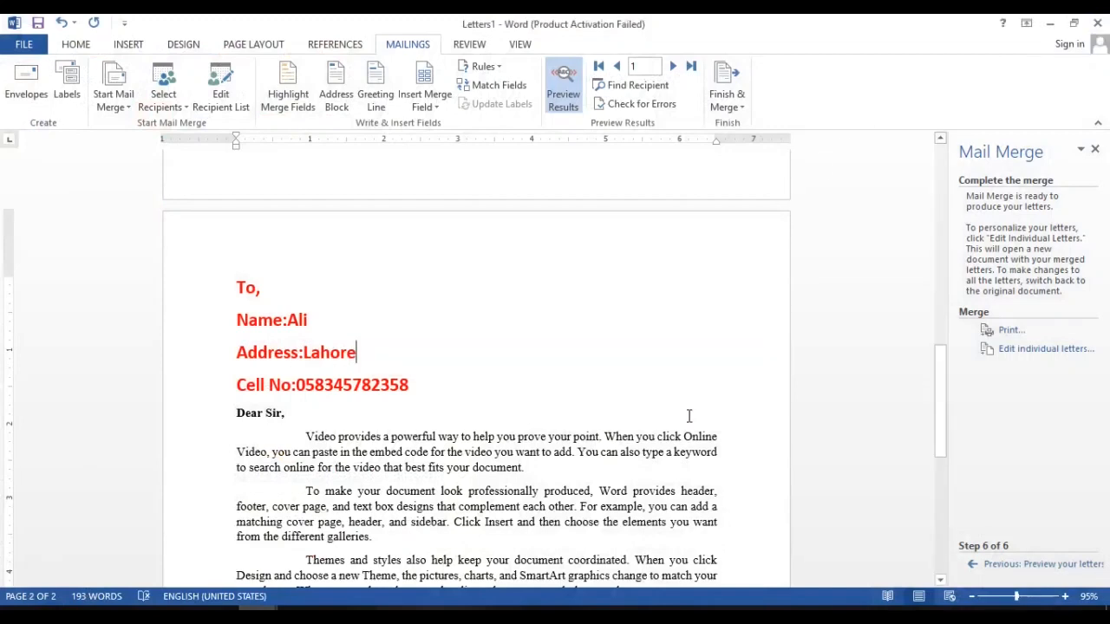
key("ctrl+a")
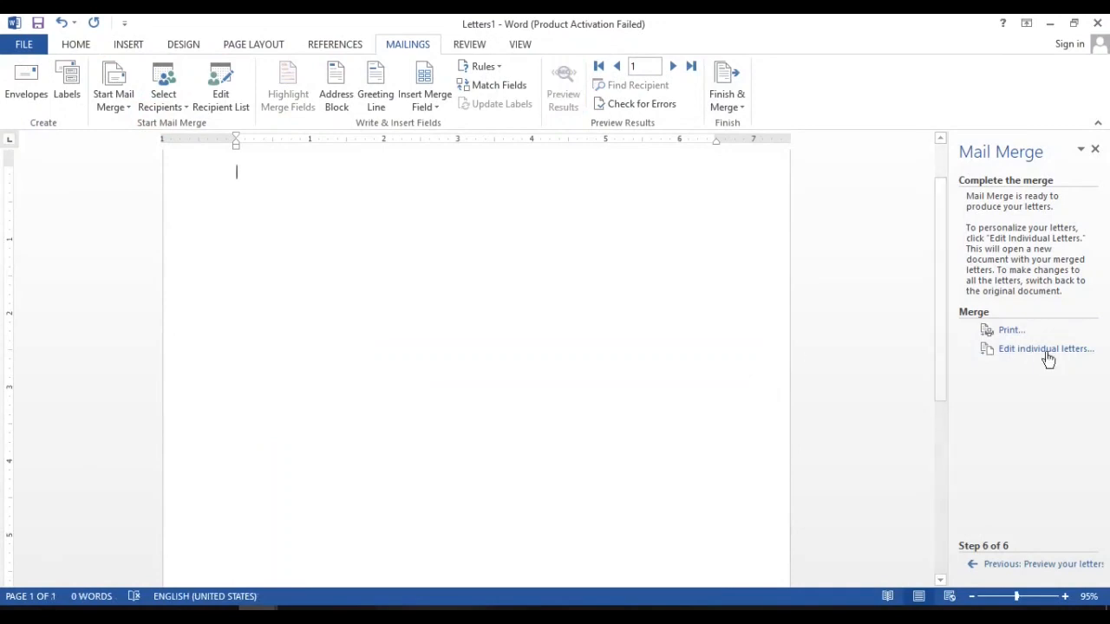
left_click(1095, 150)
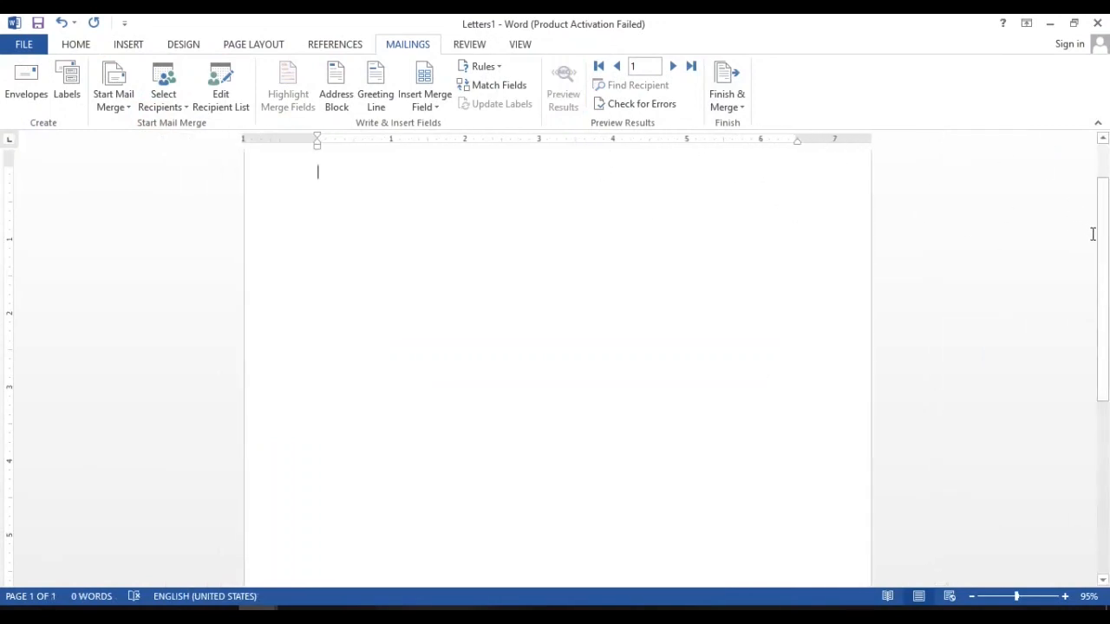
left_click_drag(1103, 222, 1105, 174)
Switch to the Letters4 document and delete the lesson headings and all the merged letters.
mouse_move(257, 607)
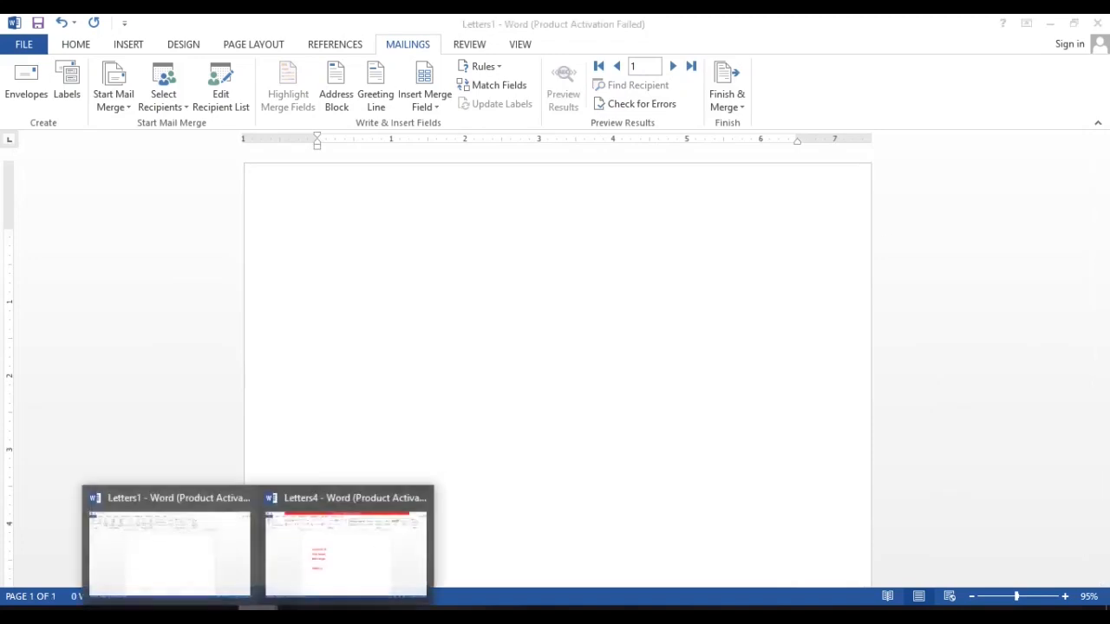
left_click(325, 564)
left_click(329, 567)
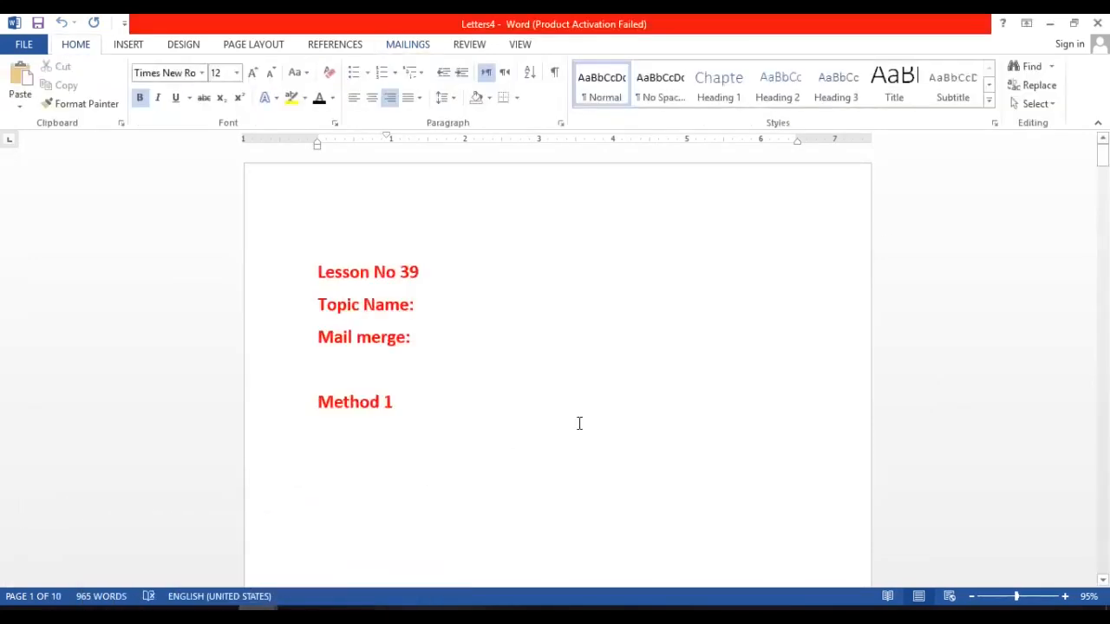
left_click(579, 423)
left_click(319, 274)
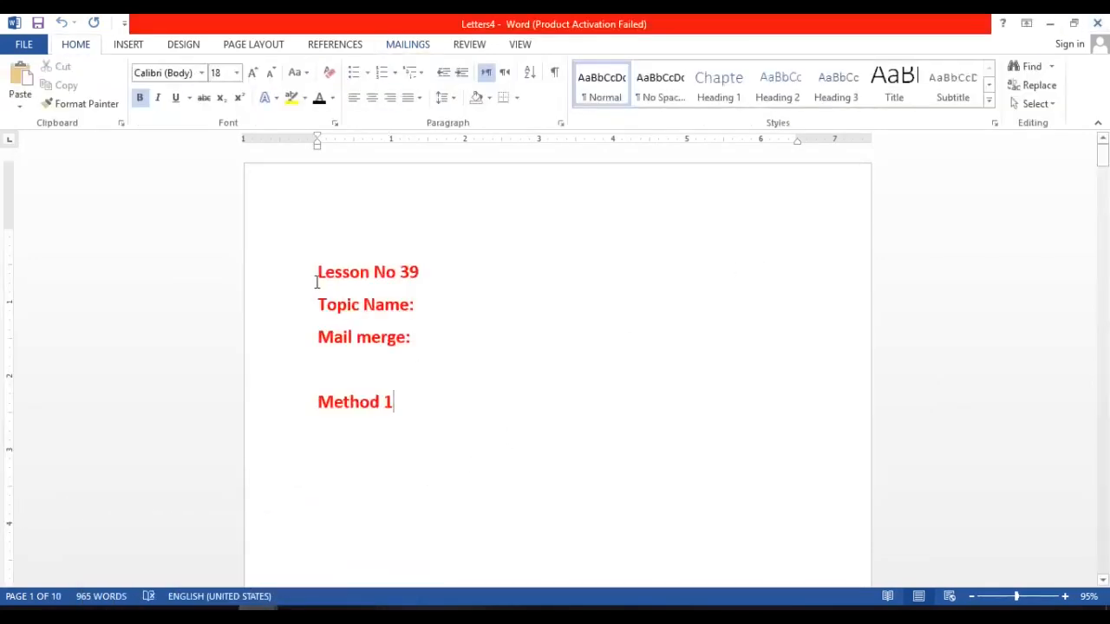
left_click_drag(318, 274, 431, 399)
key("Delete")
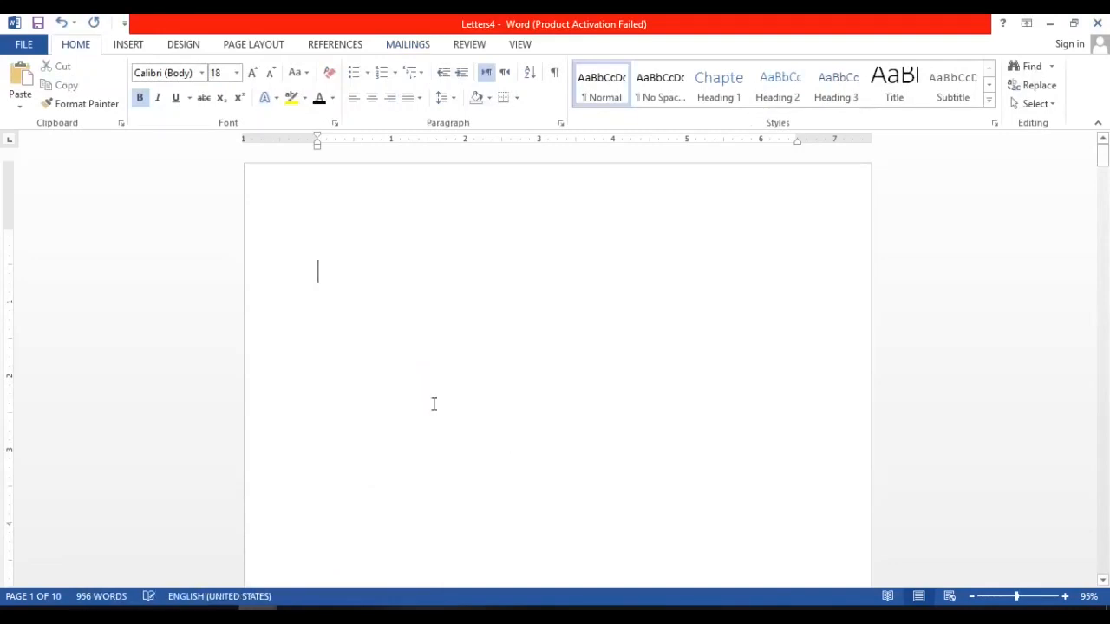
key("ctrl+a")
key("Delete")
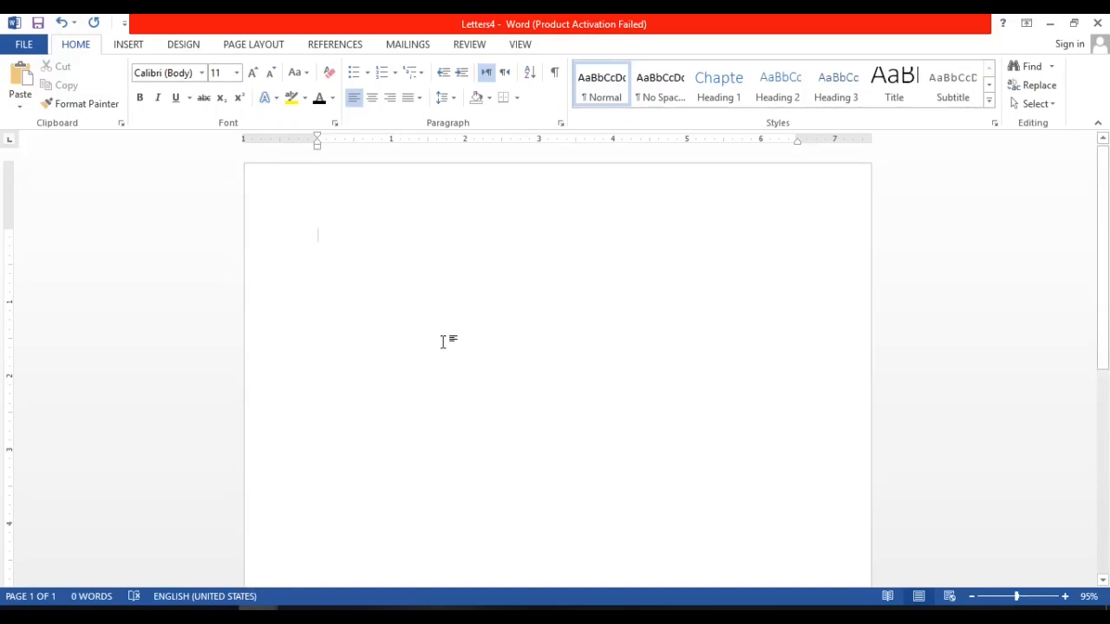
Switch to the abc workbook in Excel and enter the heading "Cell No" in cell C4, beside "Adress".
left_click(299, 614)
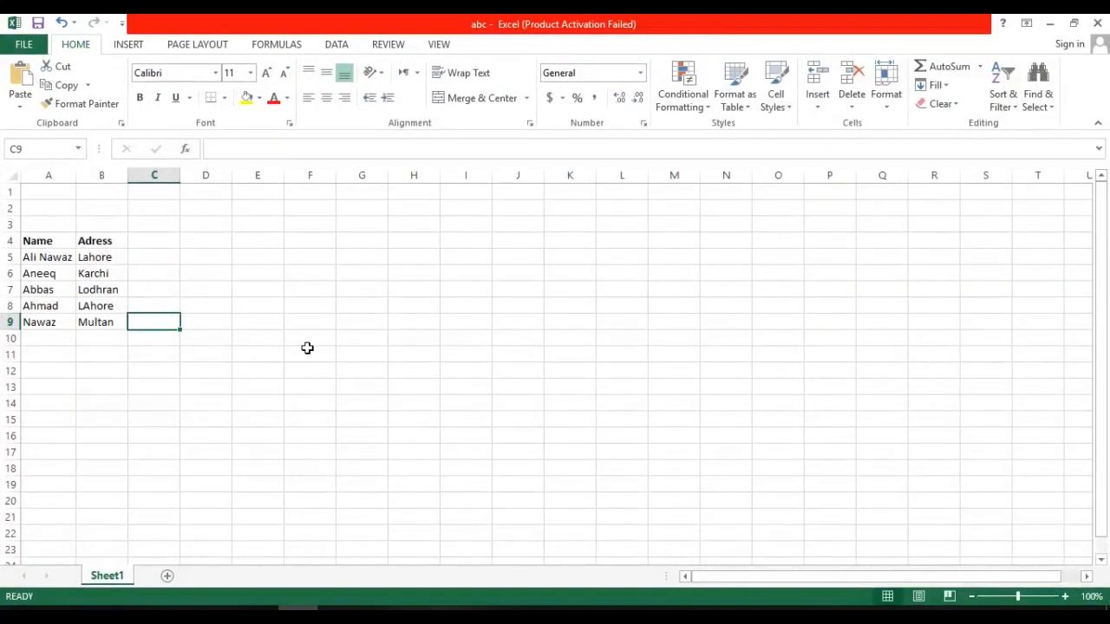
left_click(86, 246)
left_click(149, 249)
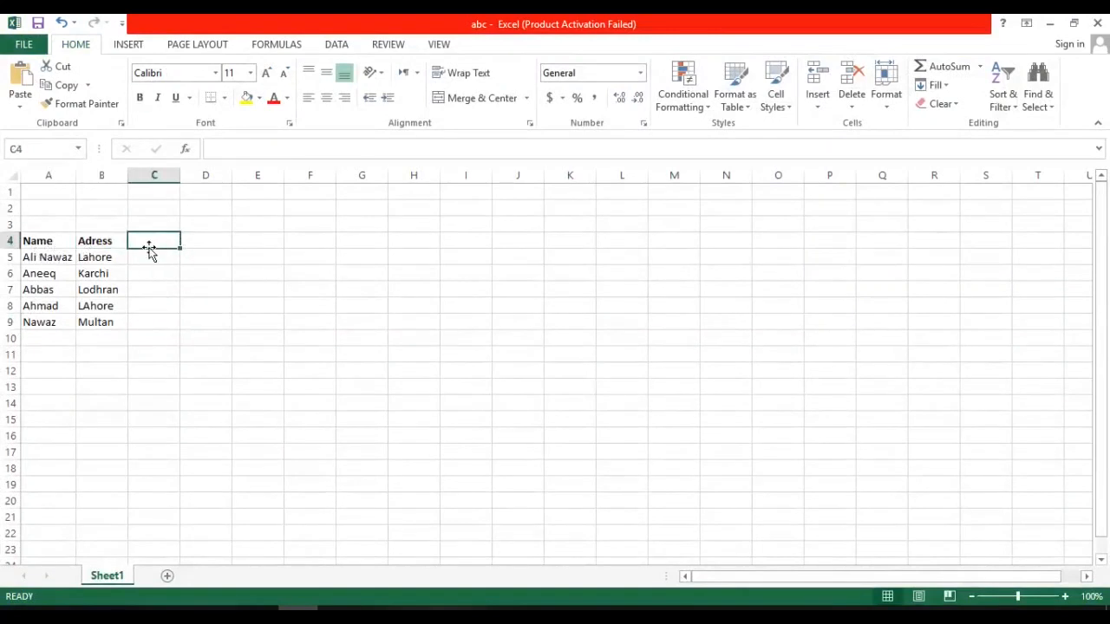
type("Cell No")
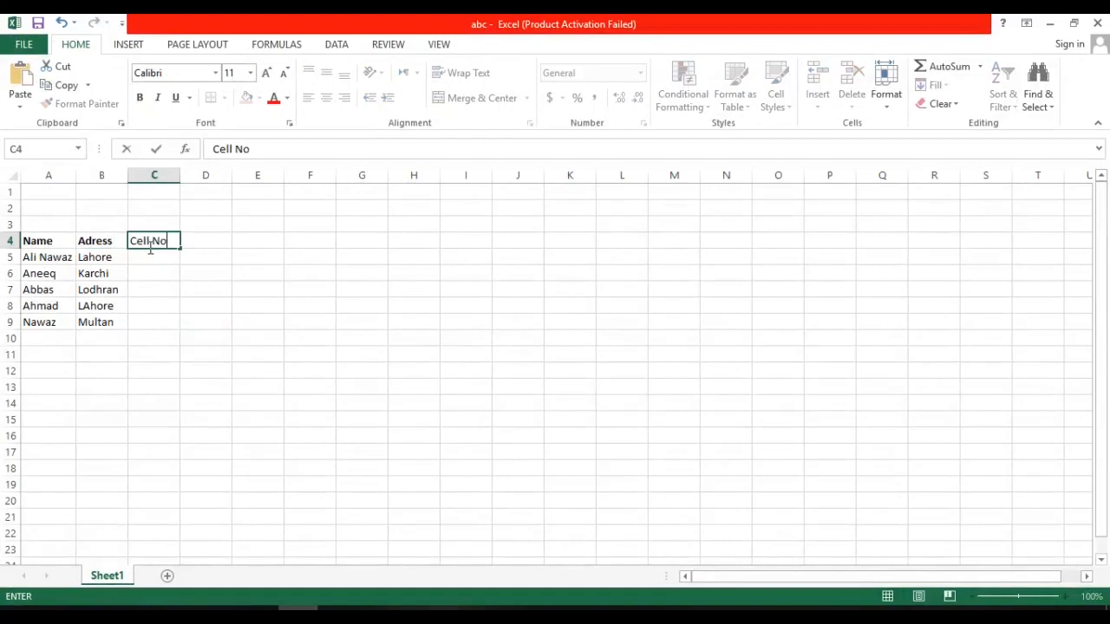
Make the "Cell No" heading in cell C4 bold.
left_click_drag(179, 240, 130, 241)
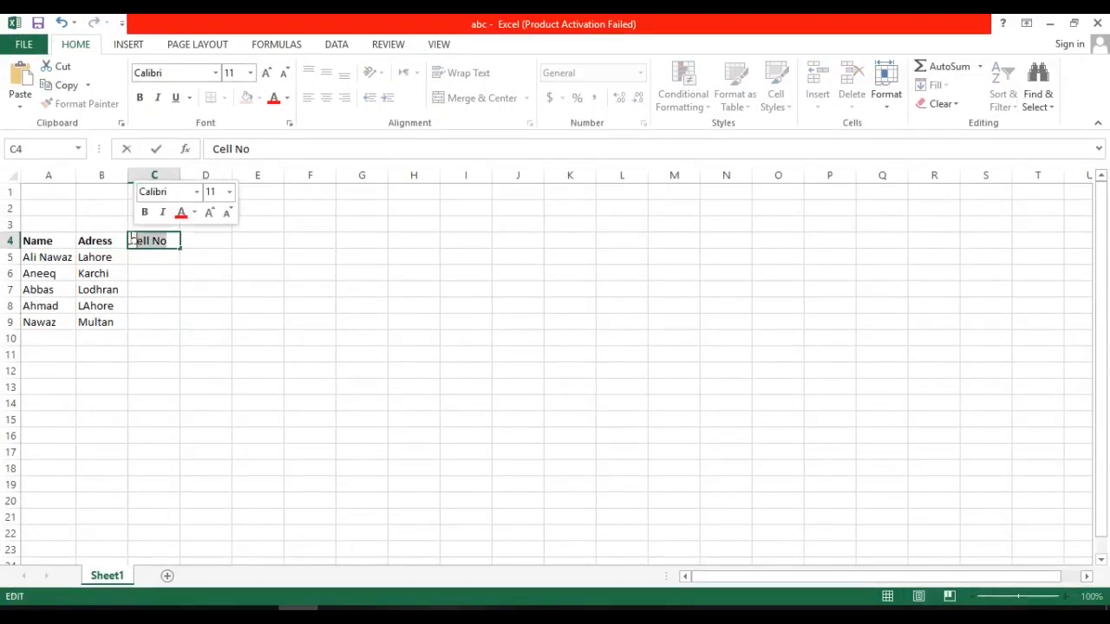
type("B")
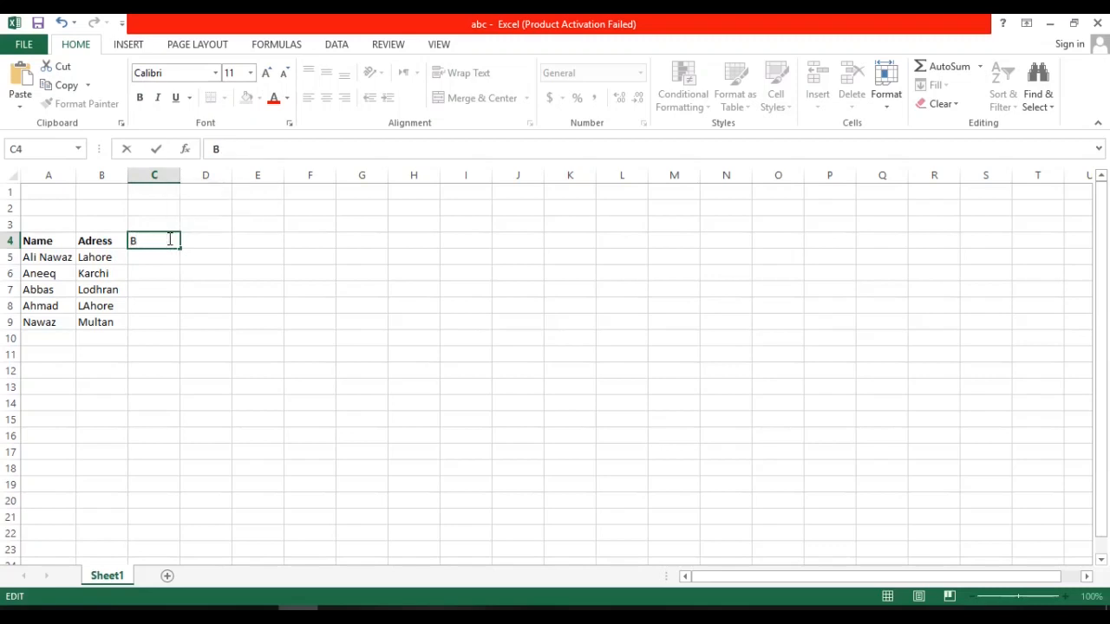
key("ctrl+z")
key("ctrl+b")
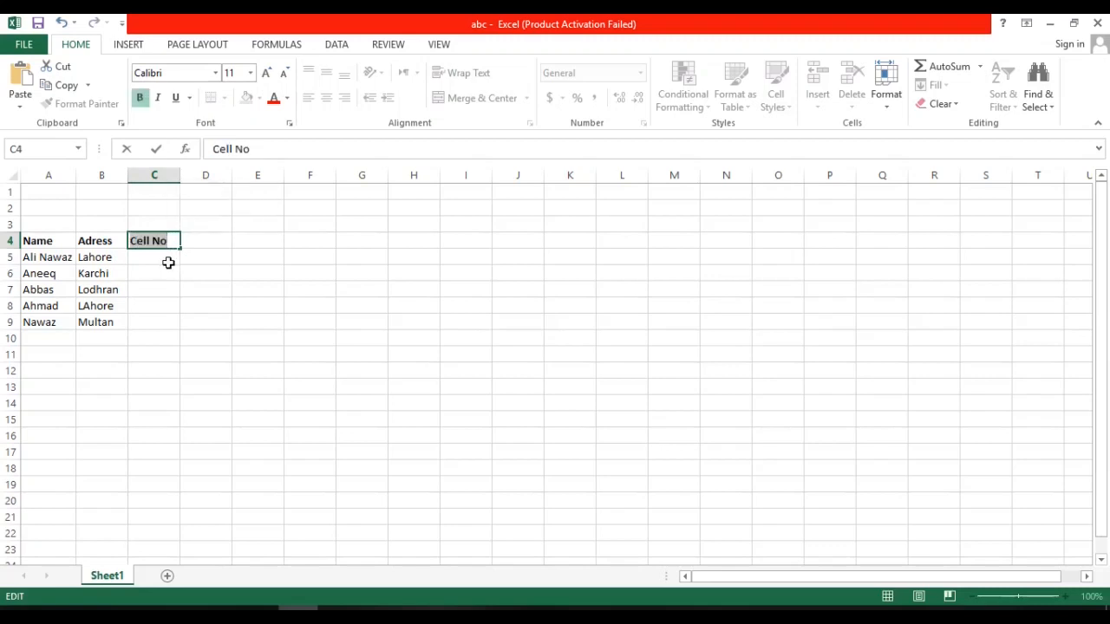
Fill cells C5 to C9 under "Cell No" with a phone number for each of the five people.
left_click(169, 263)
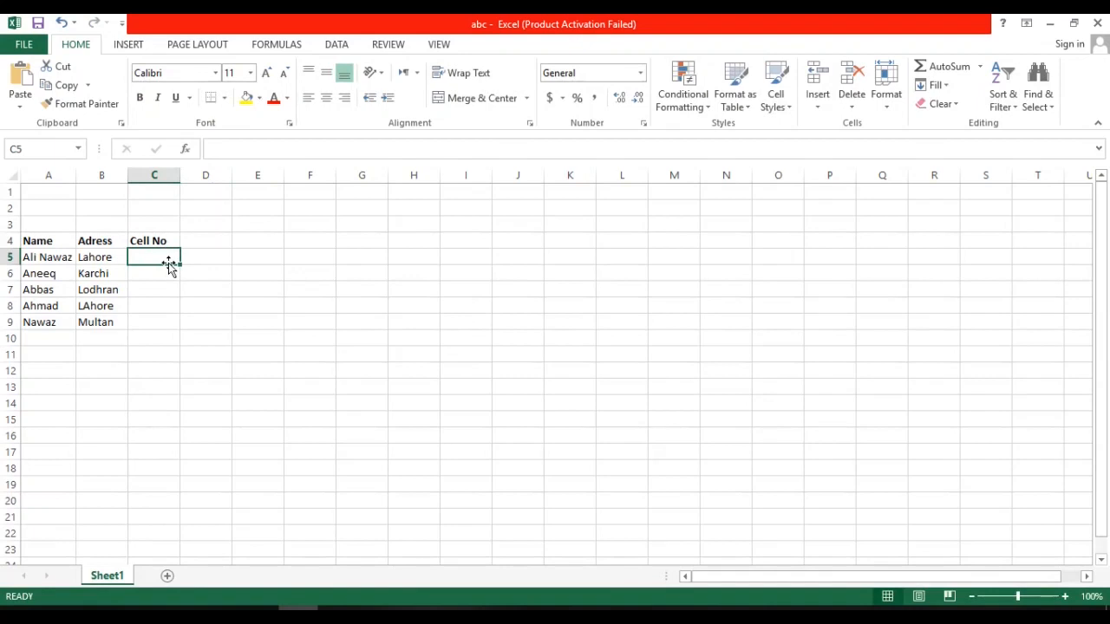
type("90402974")
key("Return")
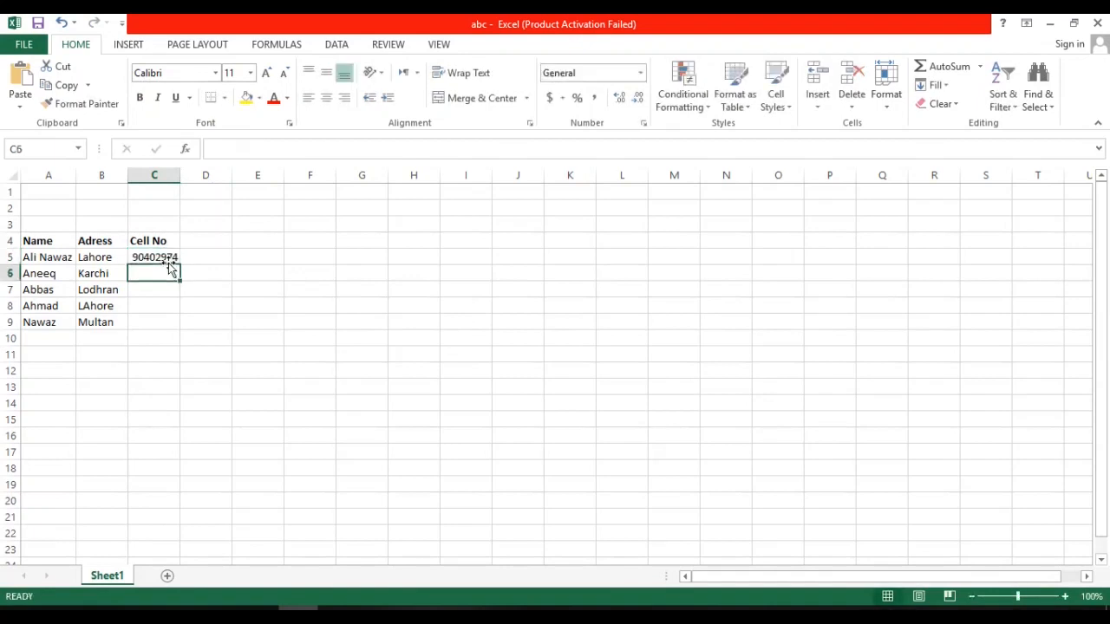
type("74010270497")
key("BackSpace")
key("BackSpace")
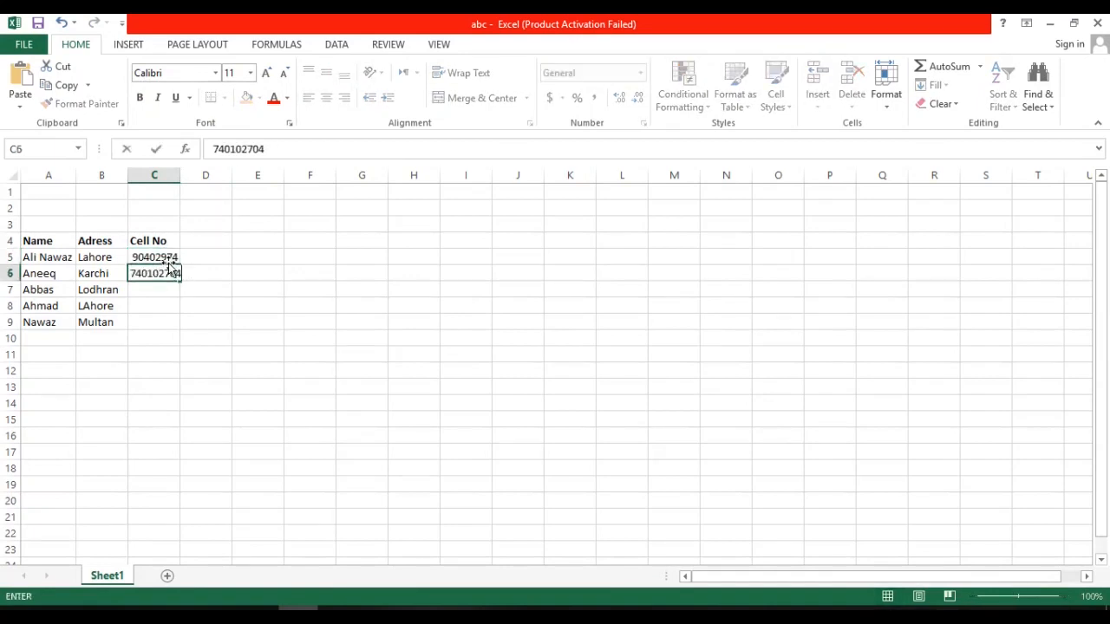
key("Return")
type("84-810441")
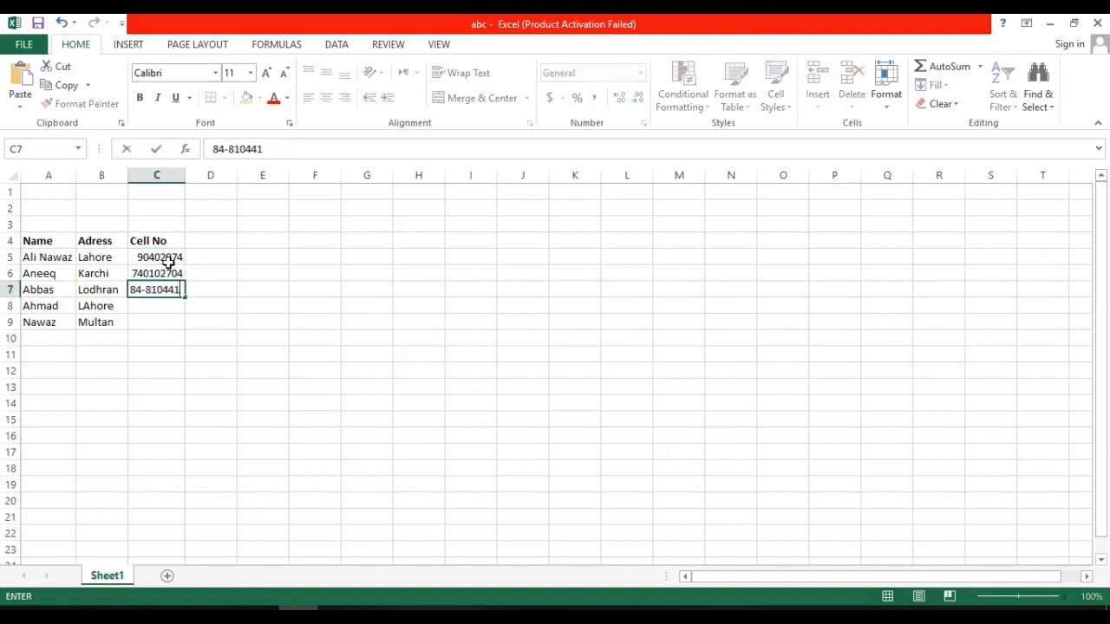
key("Return")
key("Return")
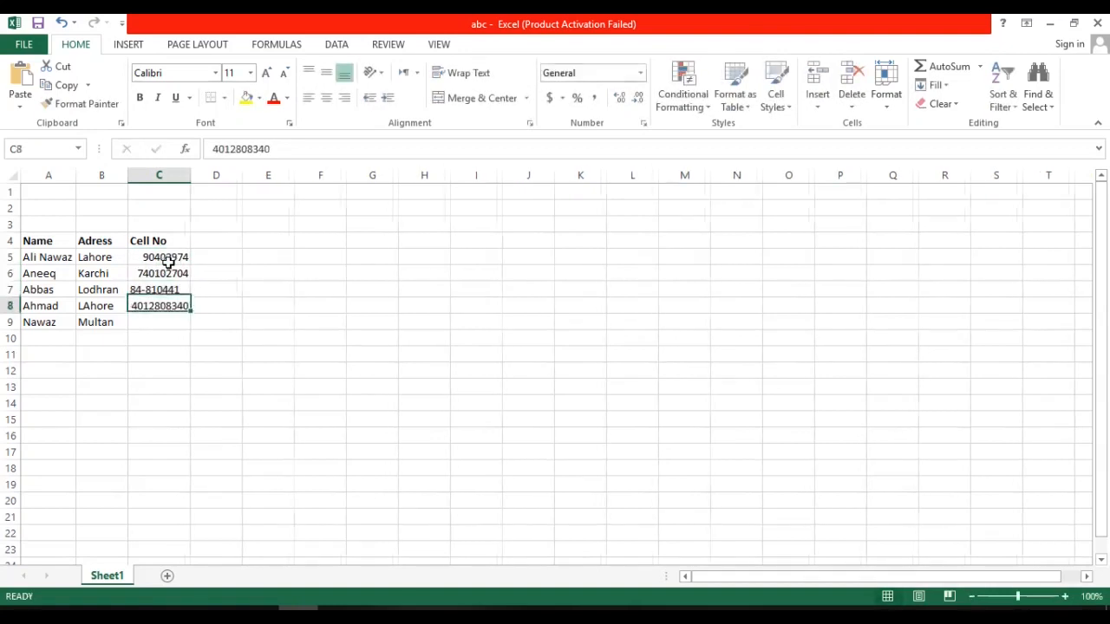
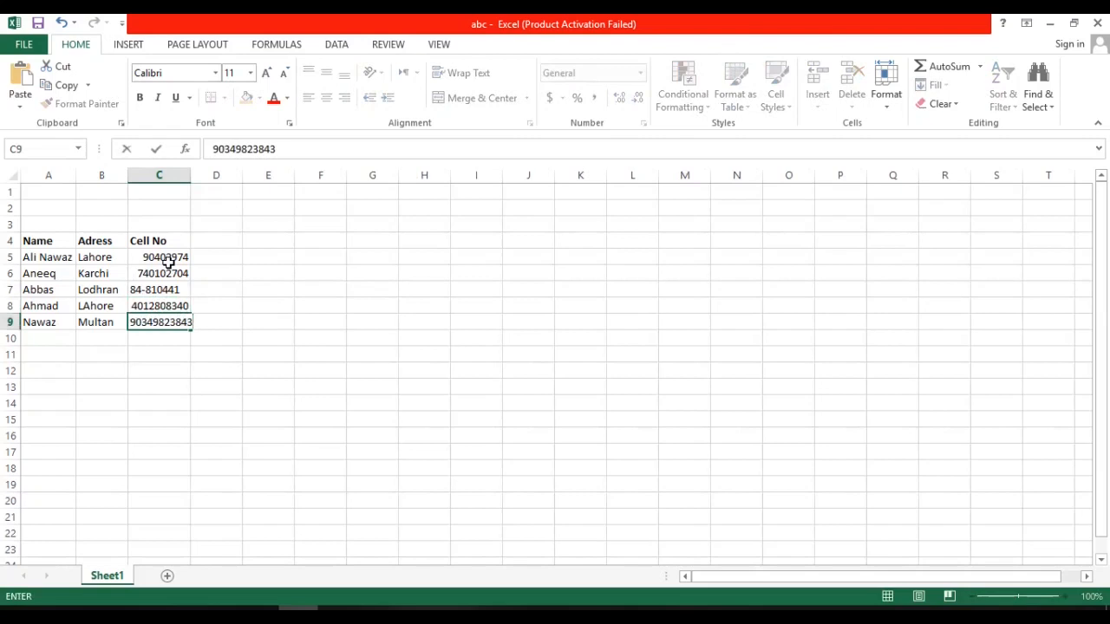
left_click(380, 444)
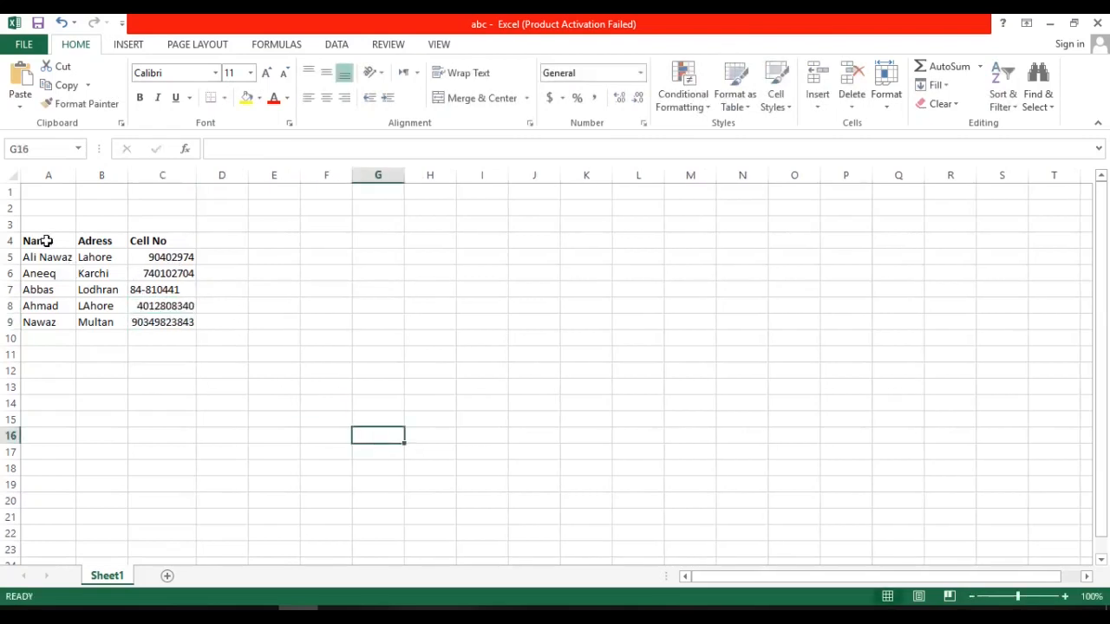
Close the abc workbook and return to the Letters4 document in Word.
left_click_drag(39, 241, 180, 325)
left_click(417, 279)
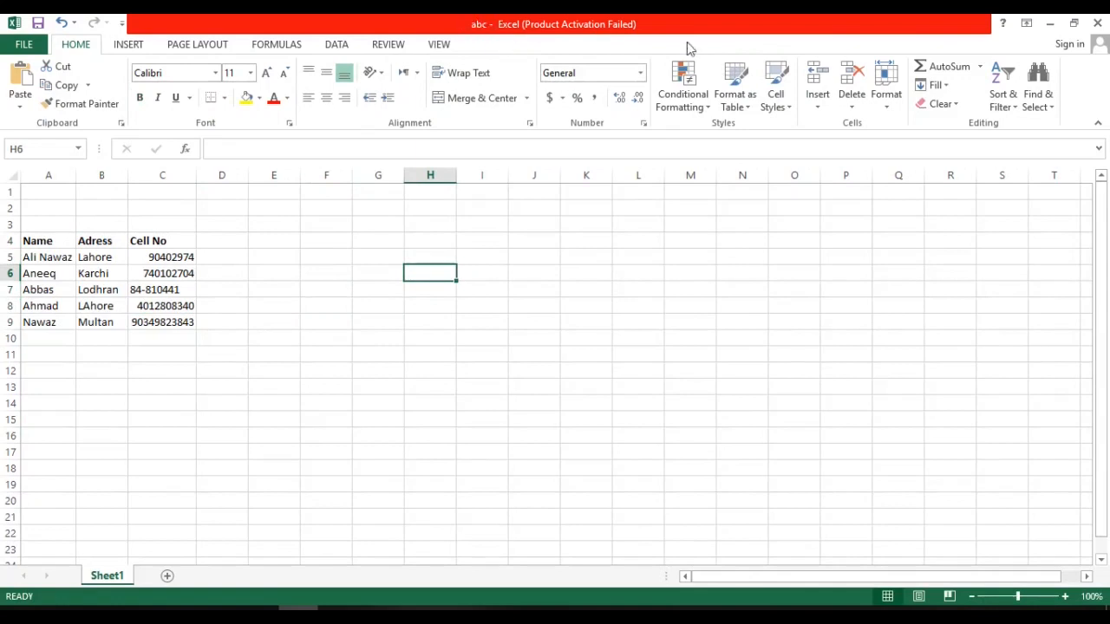
left_click(1099, 23)
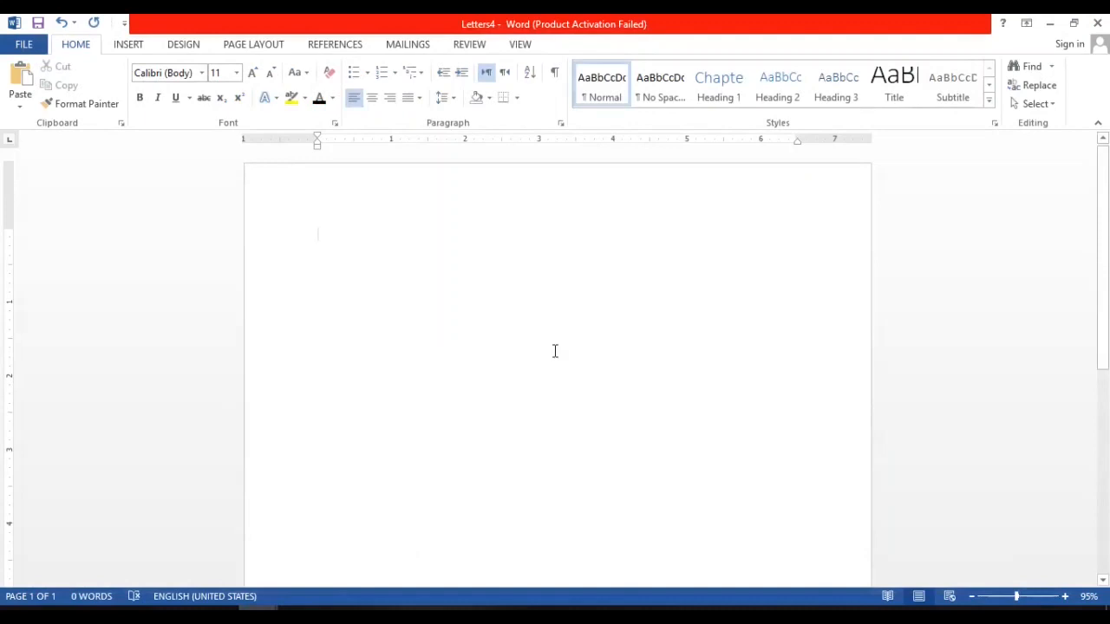
Start the new letter with the lines "To", "Name:" and "Adress:".
type("T")
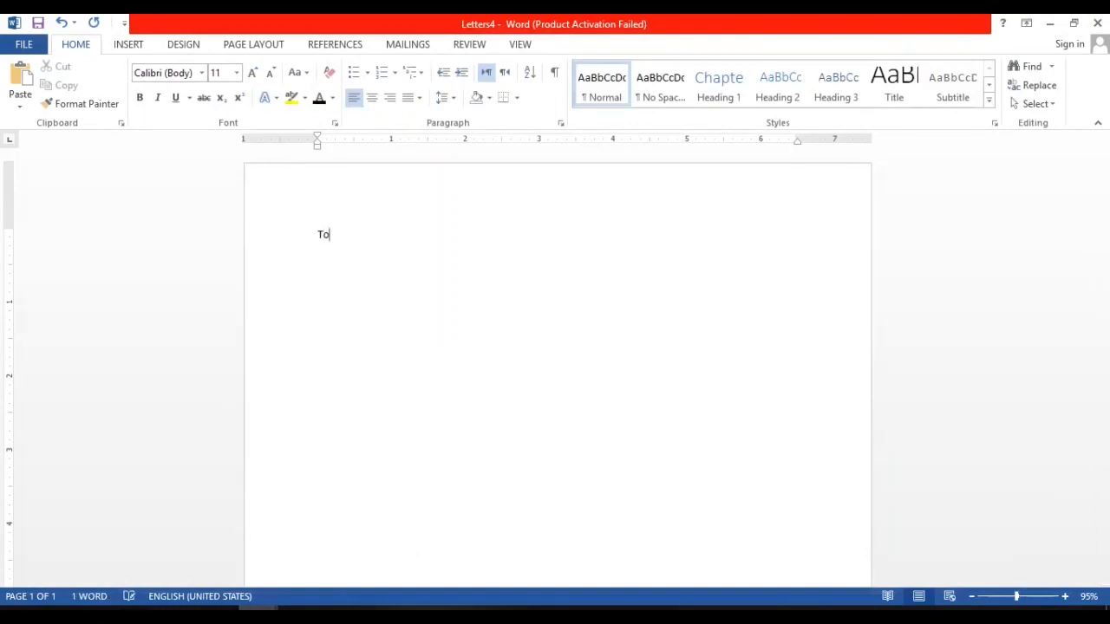
type("o")
key("Return")
type("NAm")
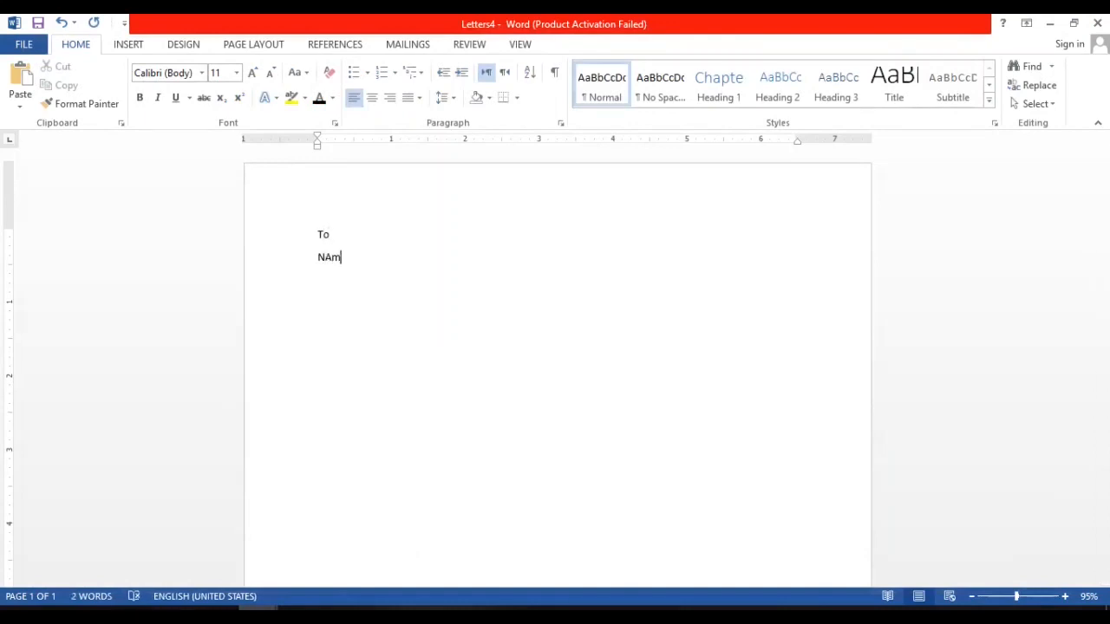
key("BackSpace")
type("ame: ")
type("Adress:")
key("Return")
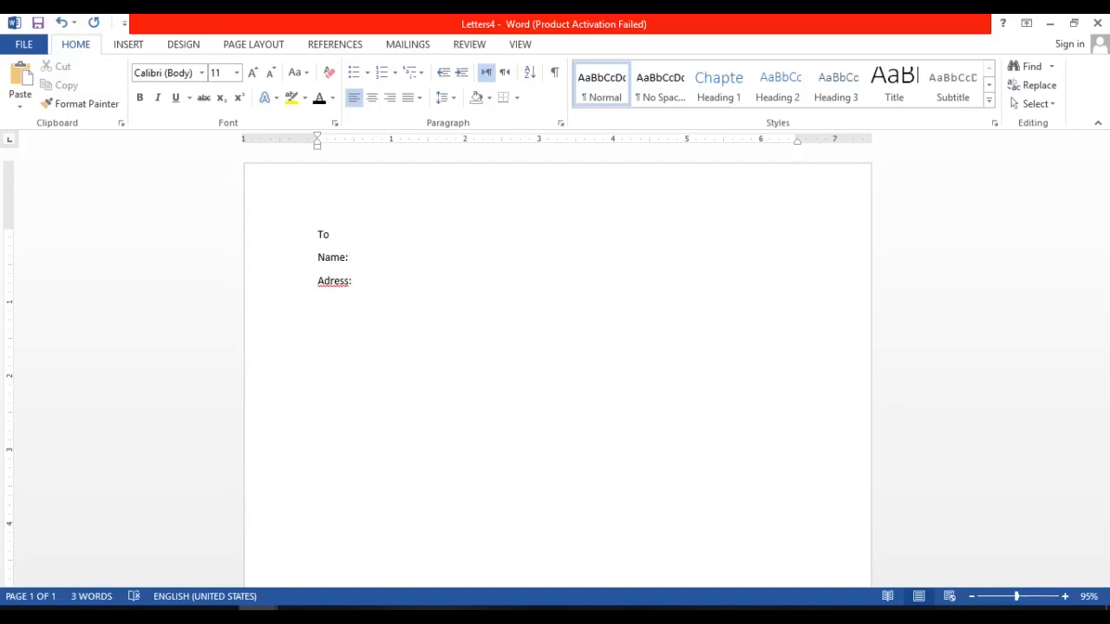
Add the lines "Cell No:" and "Dear Sir," and generate sample body paragraphs with =rand().
type("Cell Noearrand()")
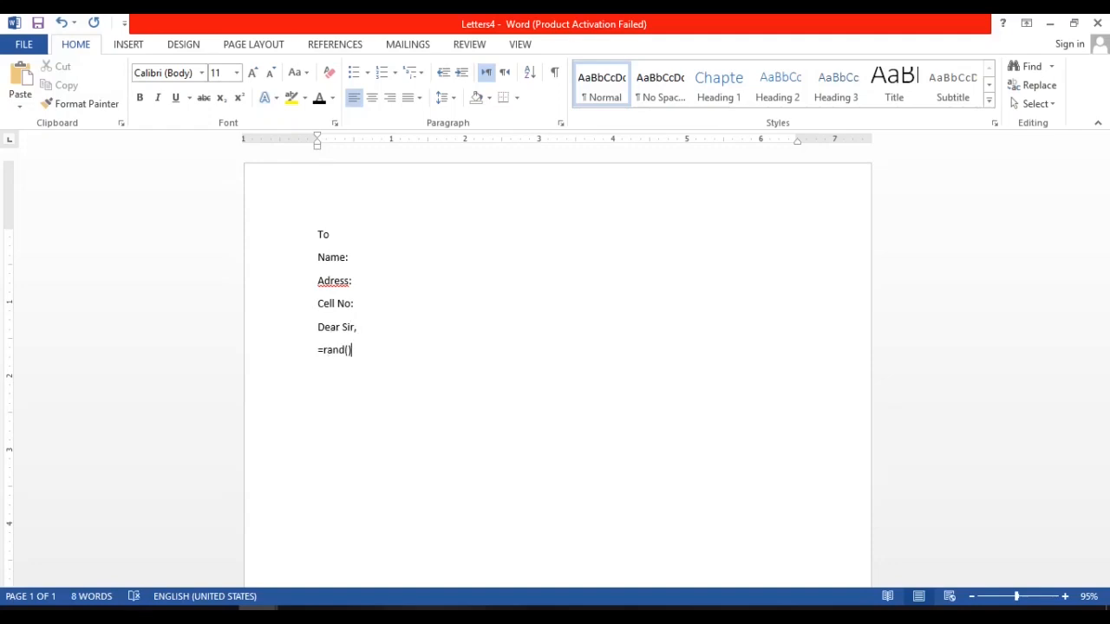
key("Return")
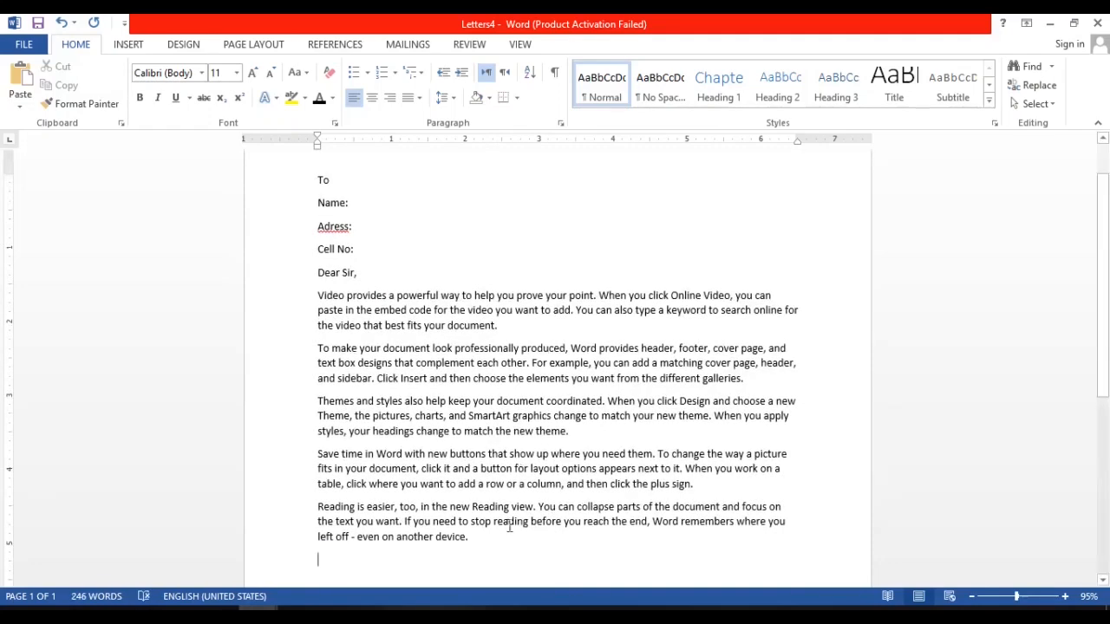
Add a closing below the body with "From" and the line "Computer & Technical Education By" followed by the sender's full name.
key("Return")
type("From")
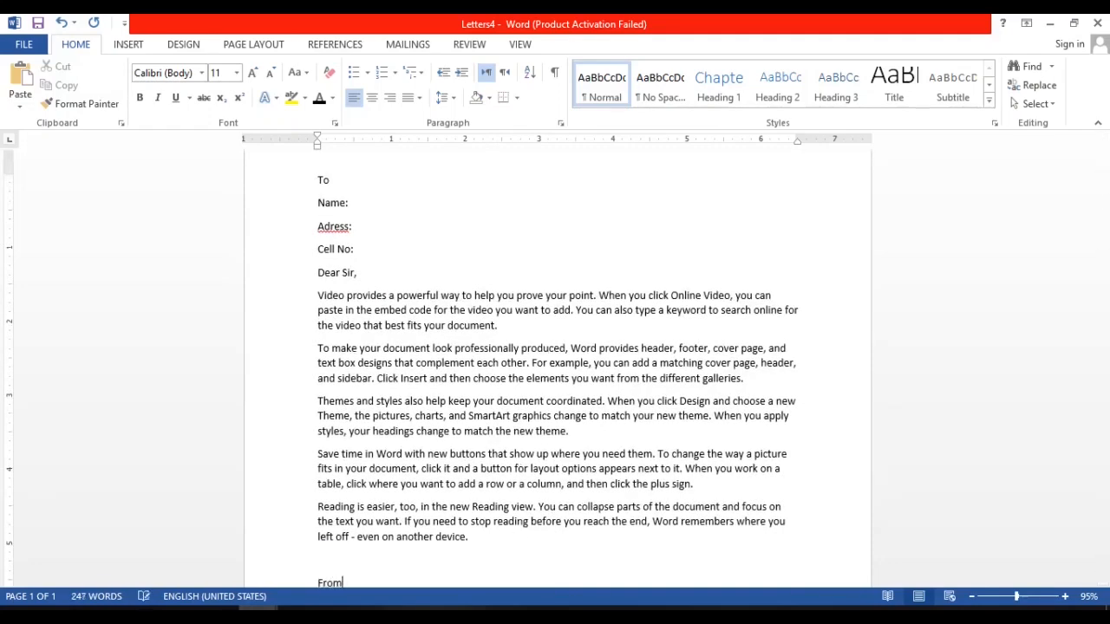
key("Return")
type("Co")
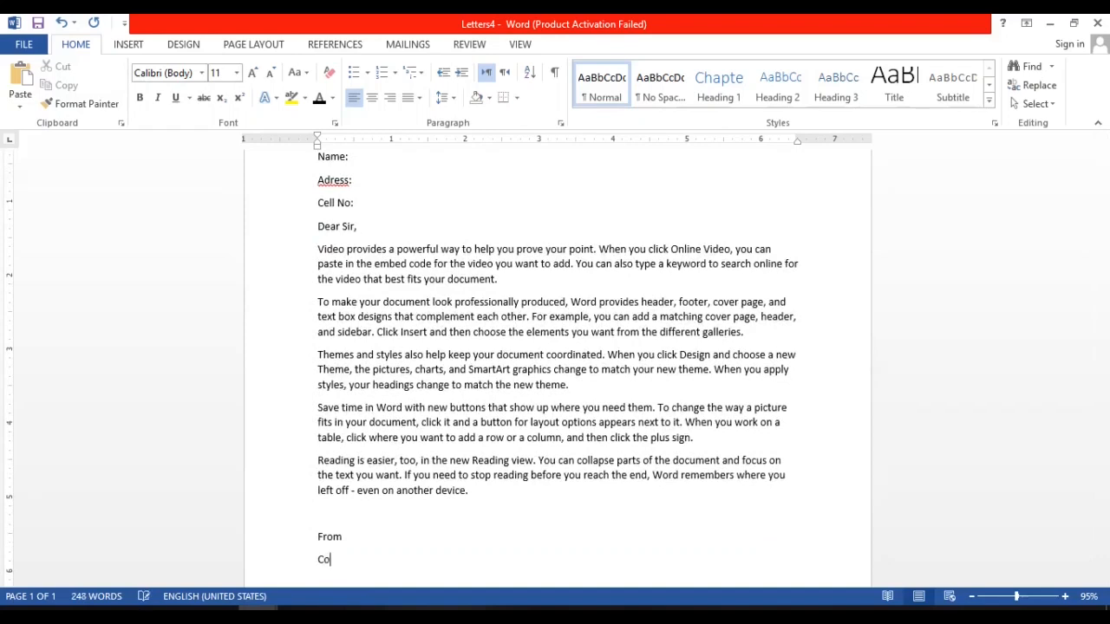
type("mputer & Technical Edu")
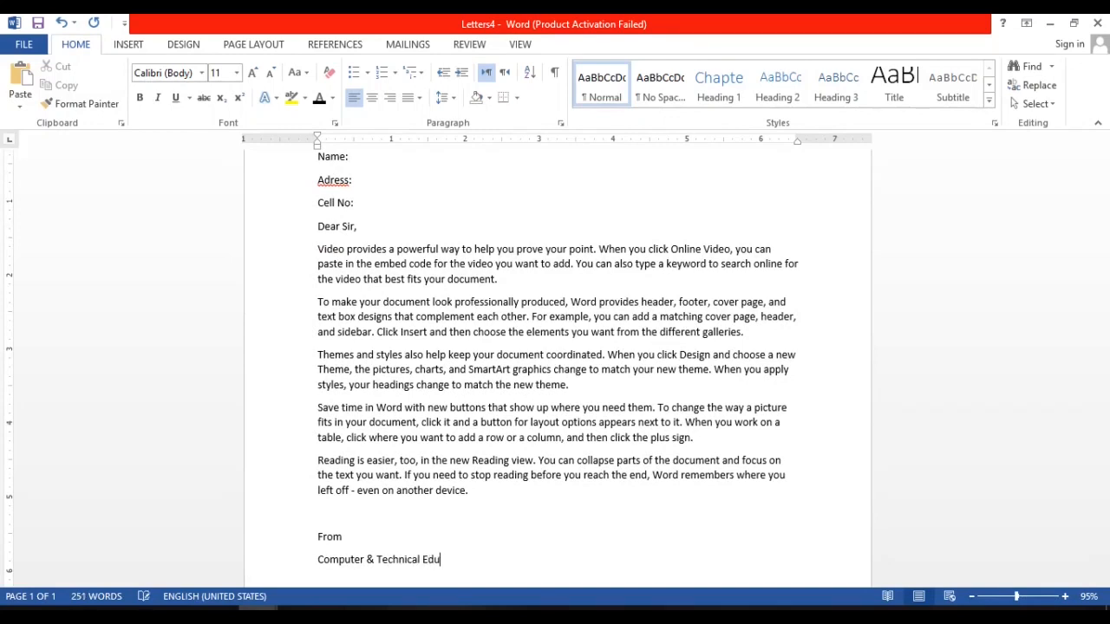
type("cation By Hafiz Waseem")
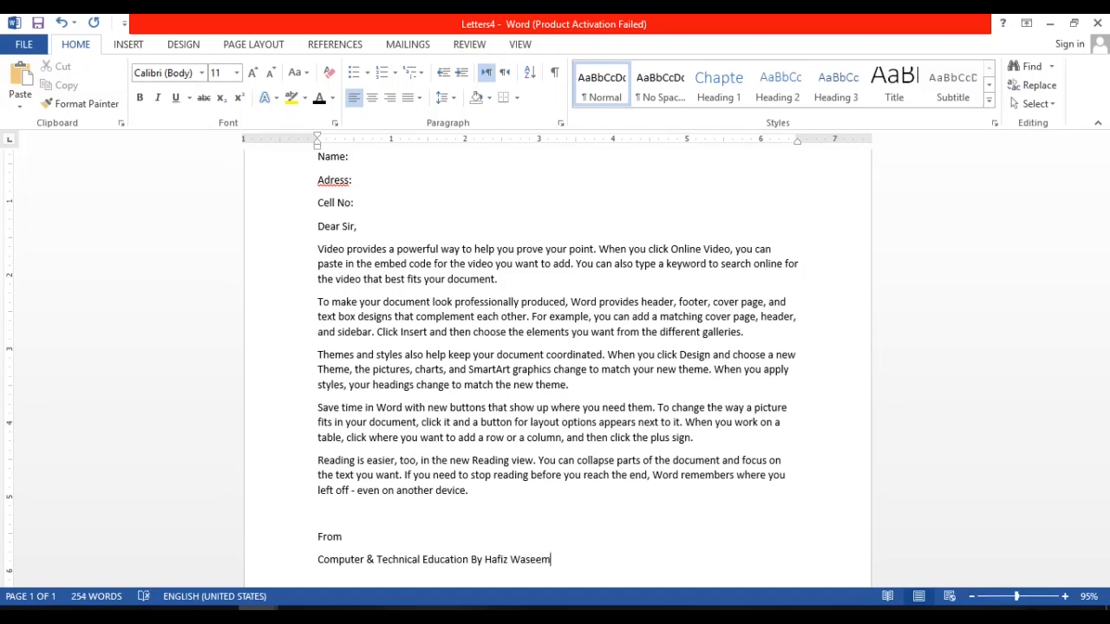
Make the two-line "From" closing bold and return to the recipient lines at the letter's beginning.
left_click_drag(318, 537, 555, 565)
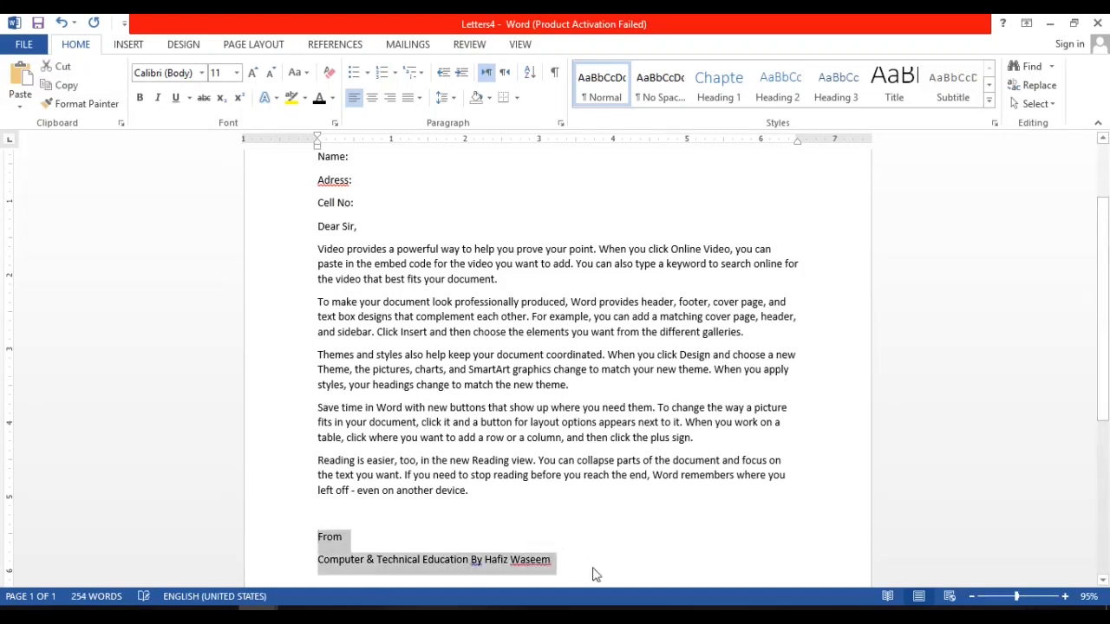
key("ctrl+b")
mouse_move(1107, 364)
left_mouse_down()
mouse_move(1108, 282)
mouse_move(1109, 463)
mouse_move(1108, 310)
left_mouse_up()
left_click(488, 266)
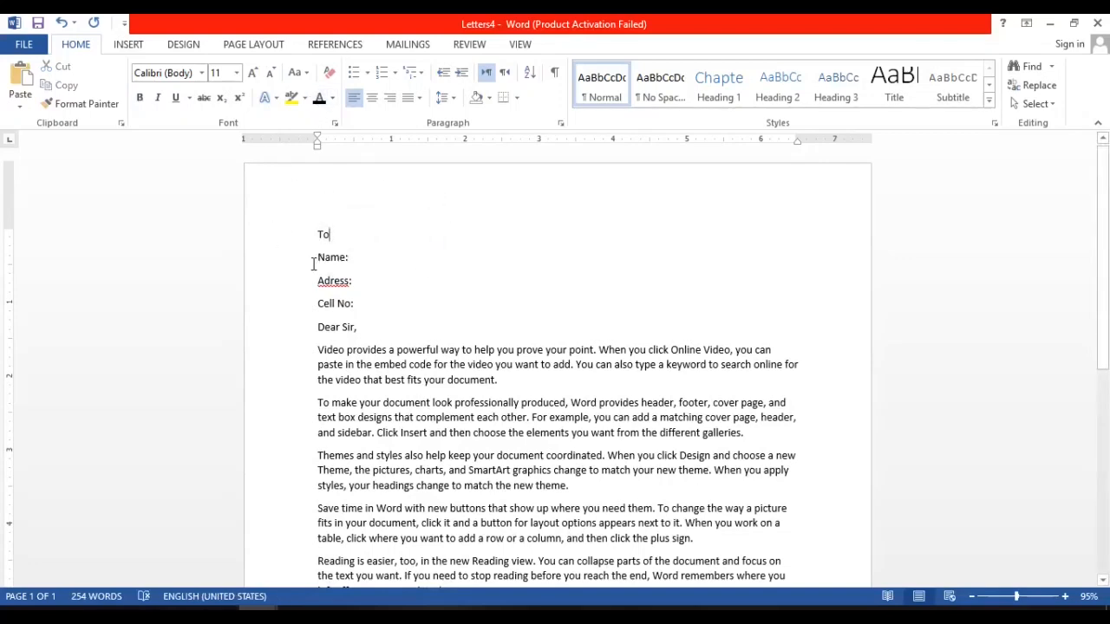
left_click_drag(318, 258, 368, 290)
left_click(394, 203)
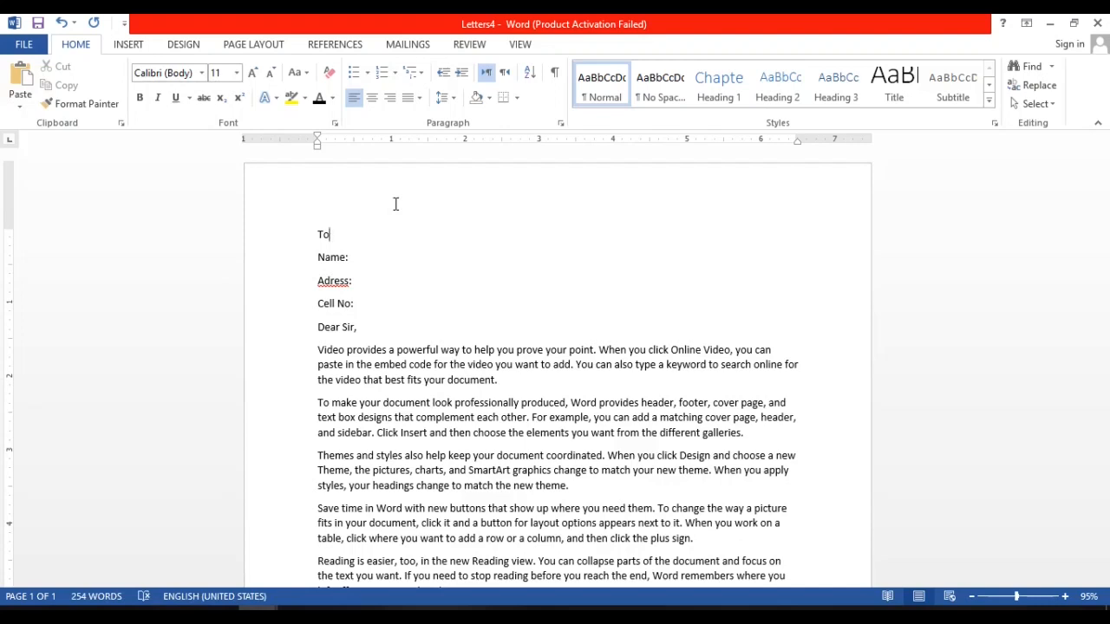
Use the existing abc workbook on the Desktop as the mail merge recipient list, with table Sheet1$ and first-row column headers.
left_click(420, 47)
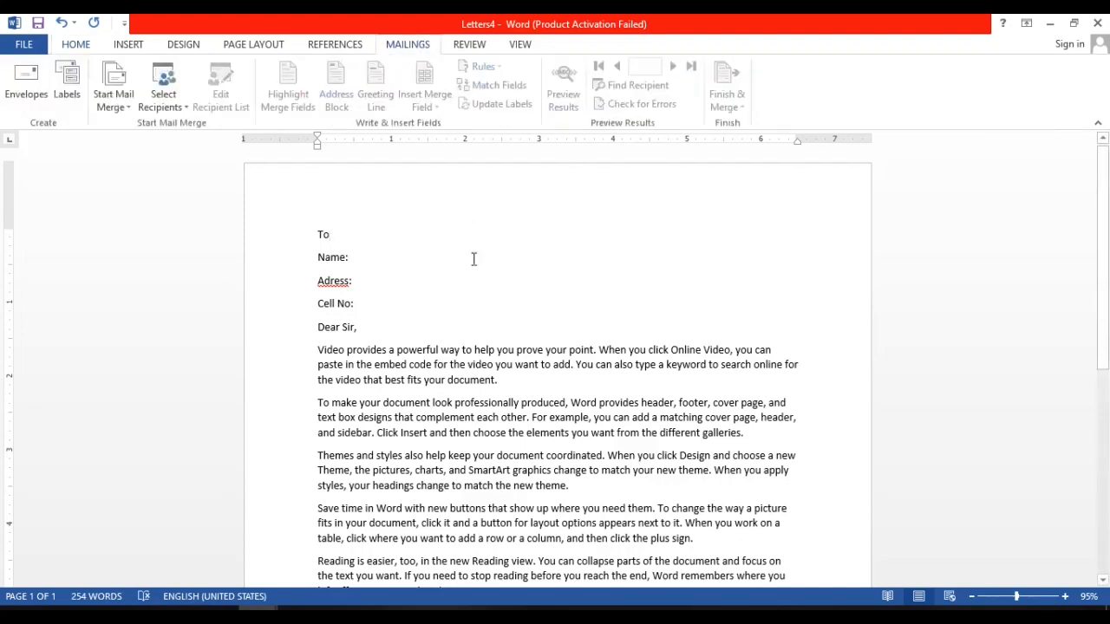
left_click(188, 109)
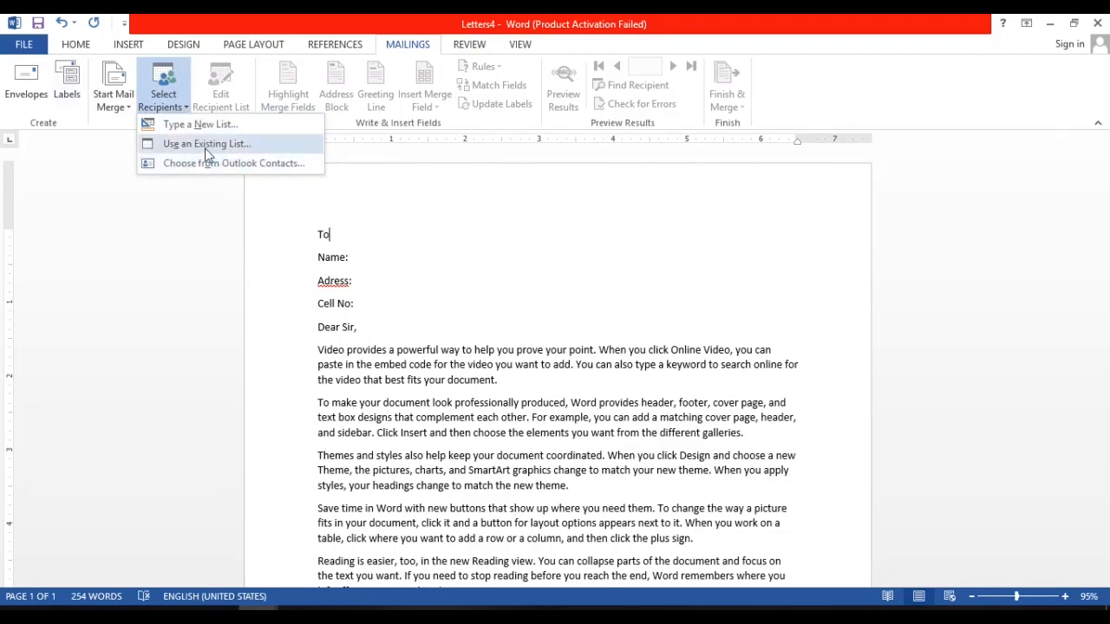
left_click(206, 144)
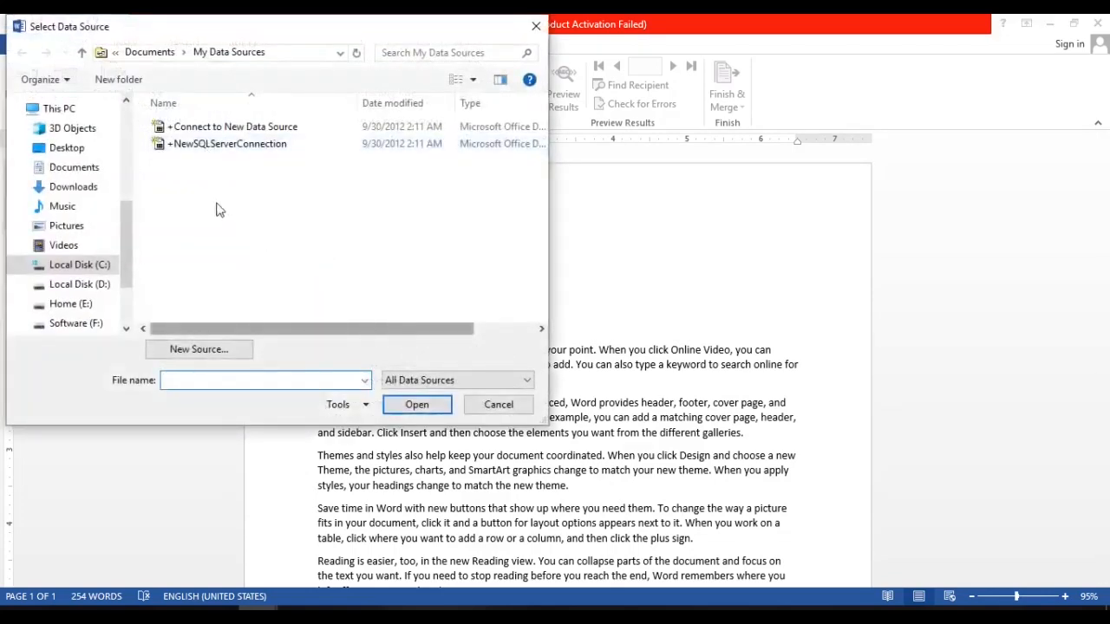
left_click(83, 149)
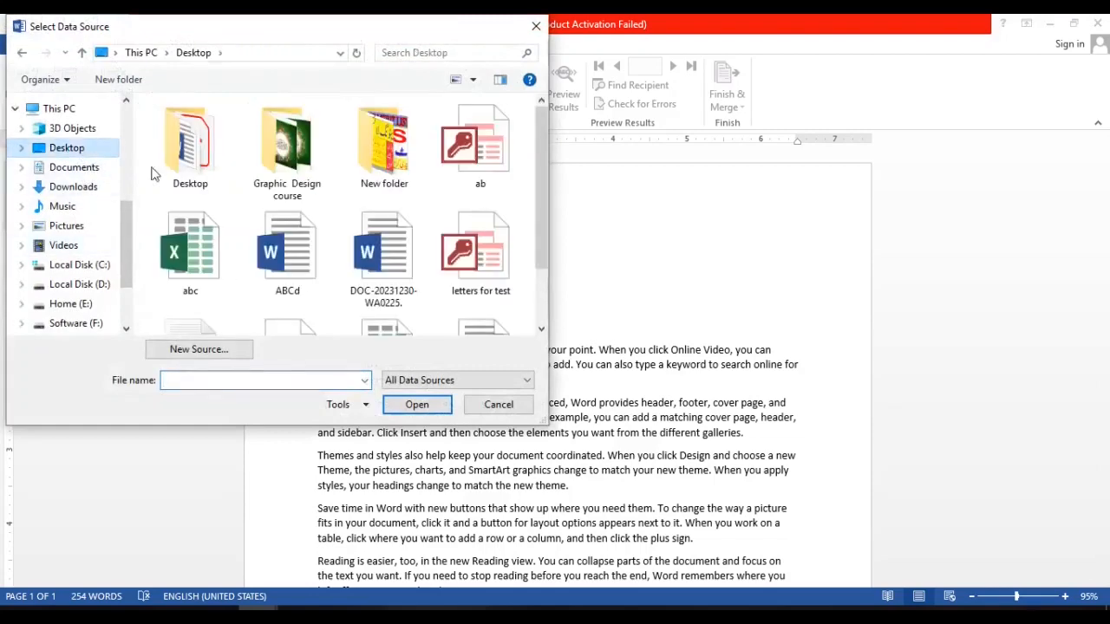
left_click(191, 251)
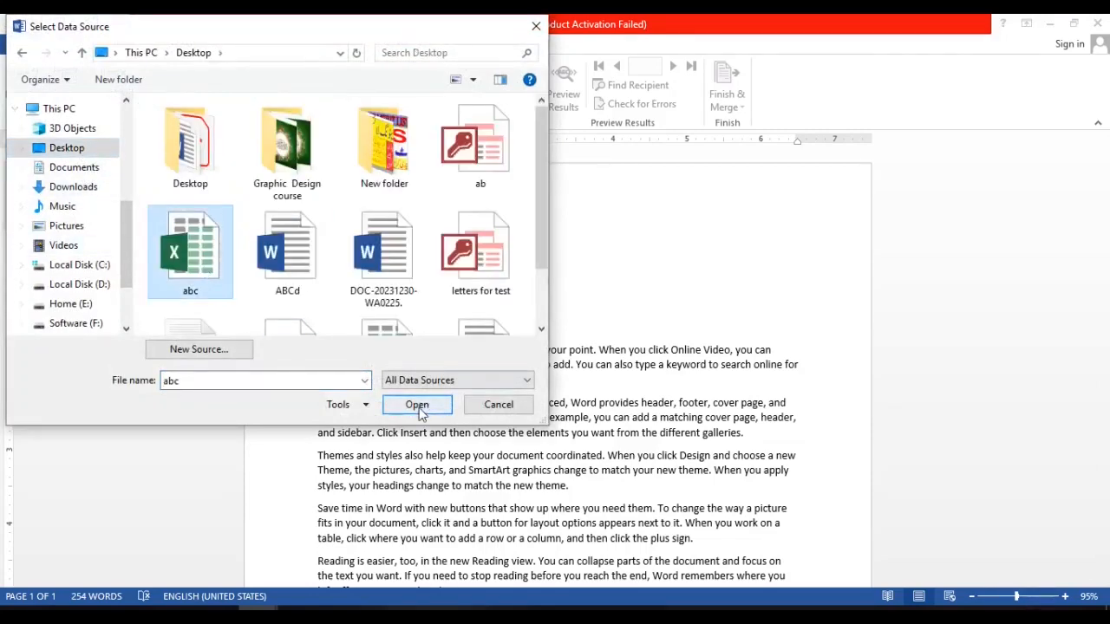
left_click(417, 404)
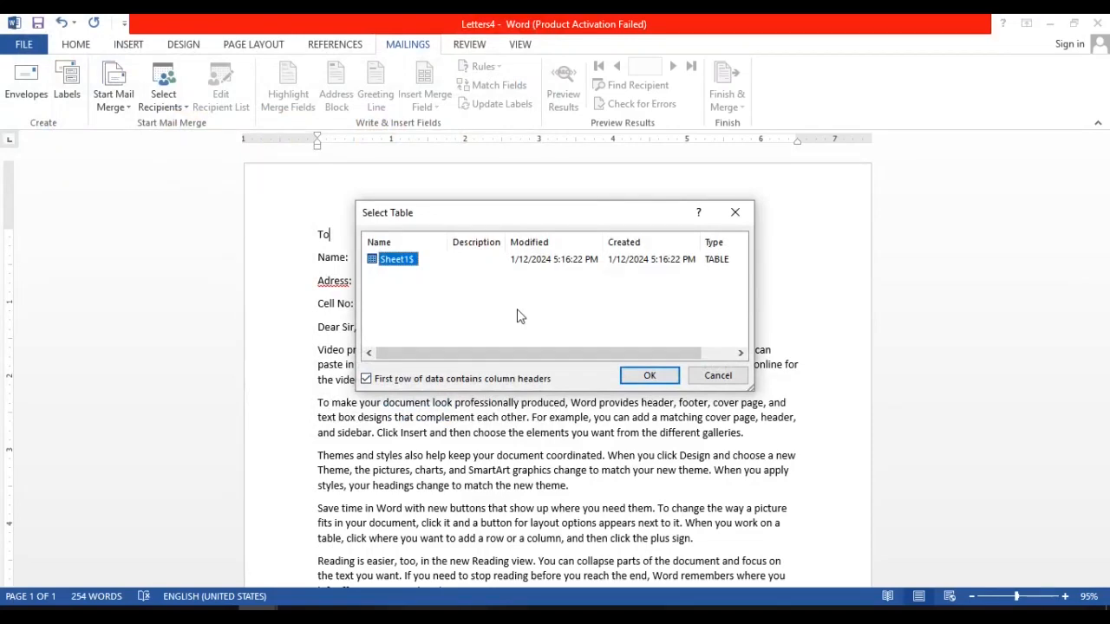
left_click(639, 380)
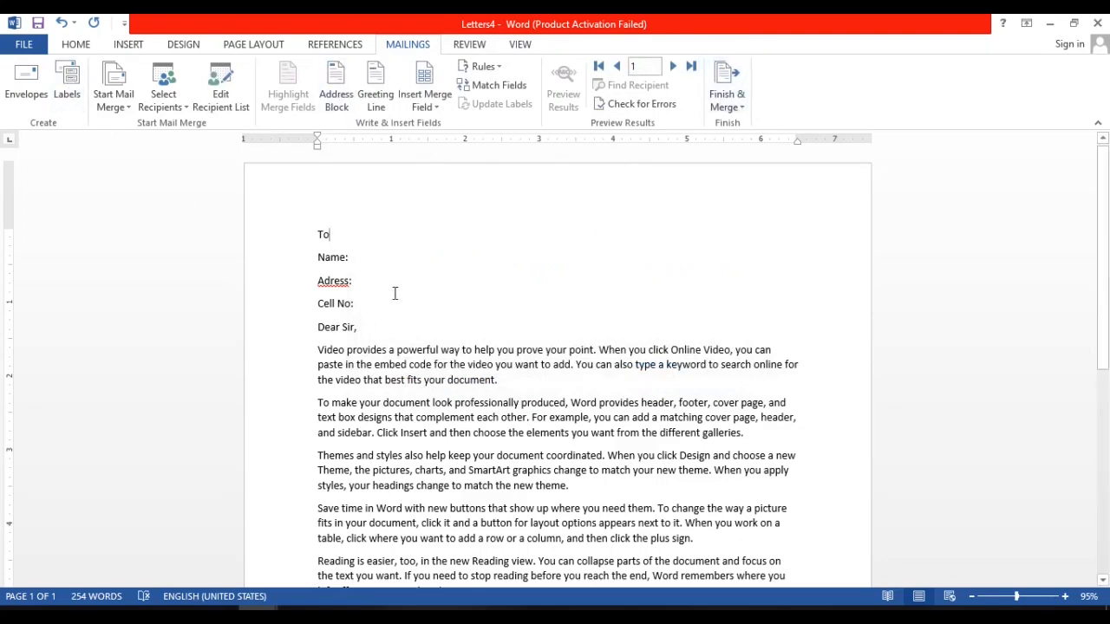
Insert the Name merge field after "Name:" and the Adress merge field after "Adress:" in the letter.
left_click(349, 257)
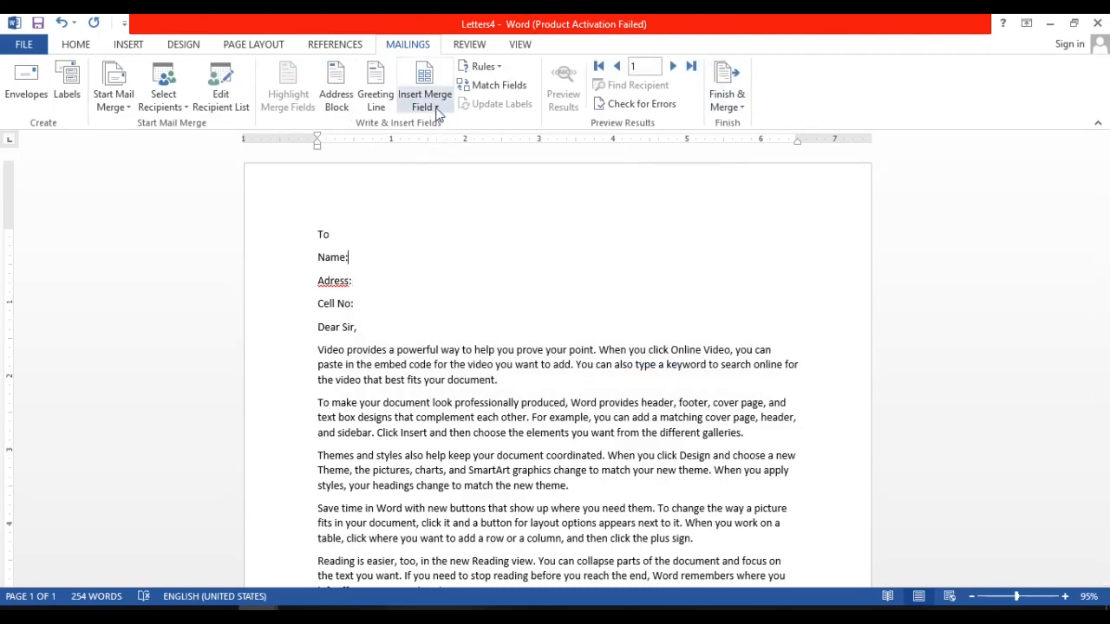
left_click(441, 109)
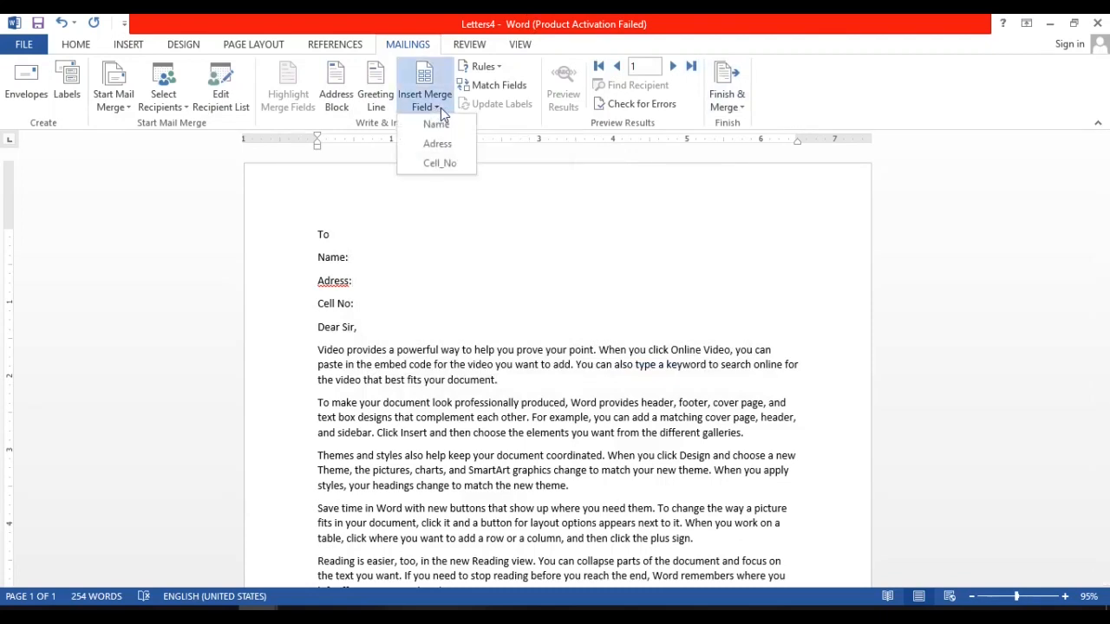
left_click(436, 124)
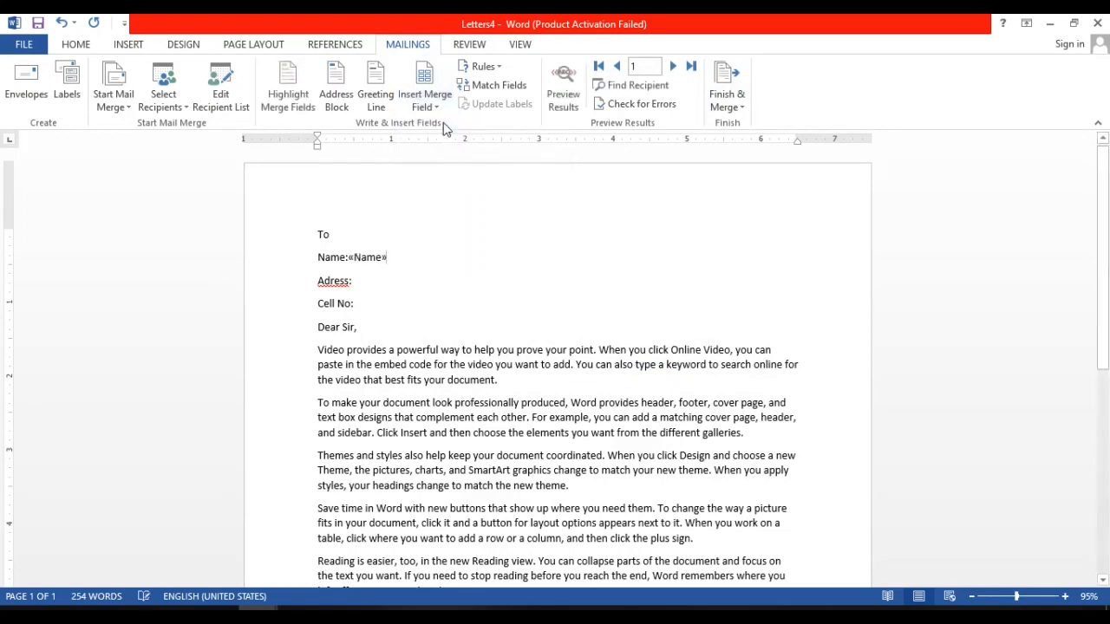
left_click(366, 283)
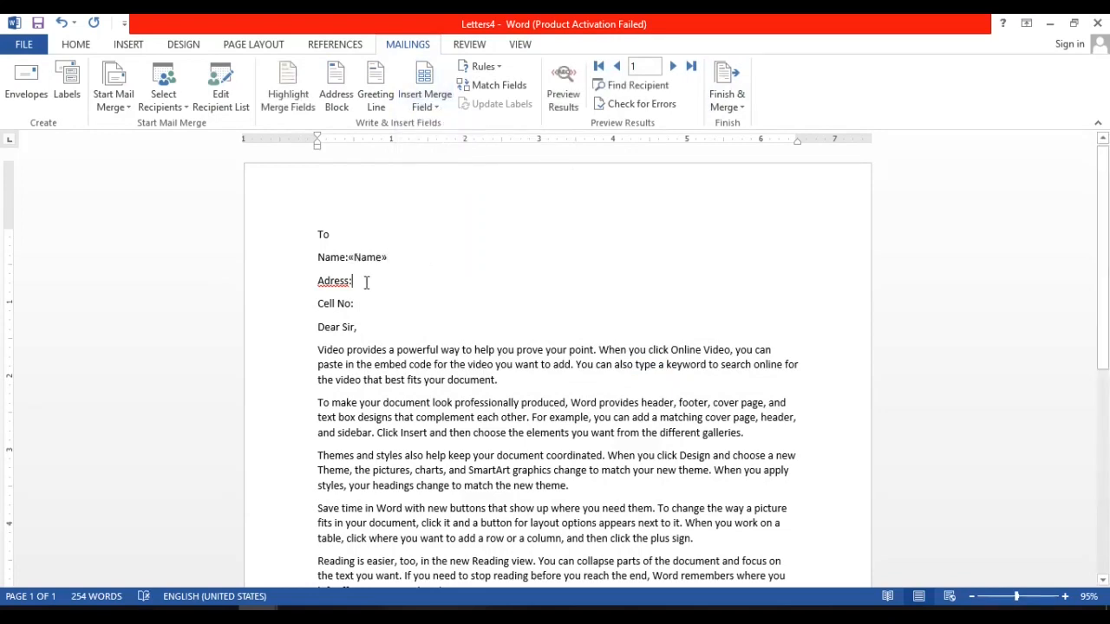
left_click(436, 109)
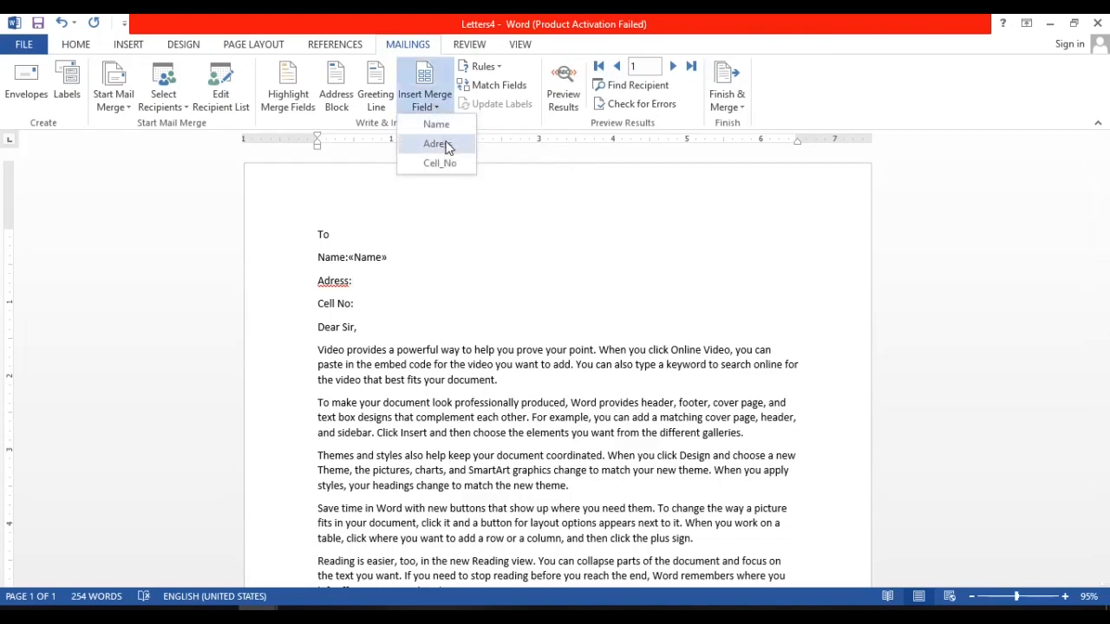
left_click(455, 296)
scroll(455, 296, "up", 5)
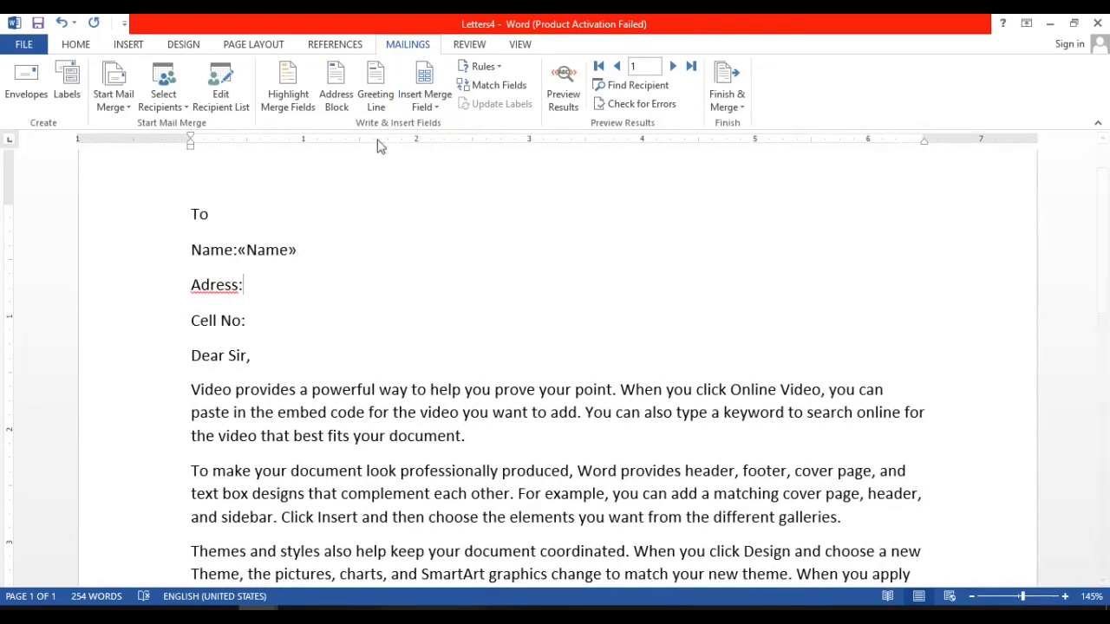
left_click(438, 108)
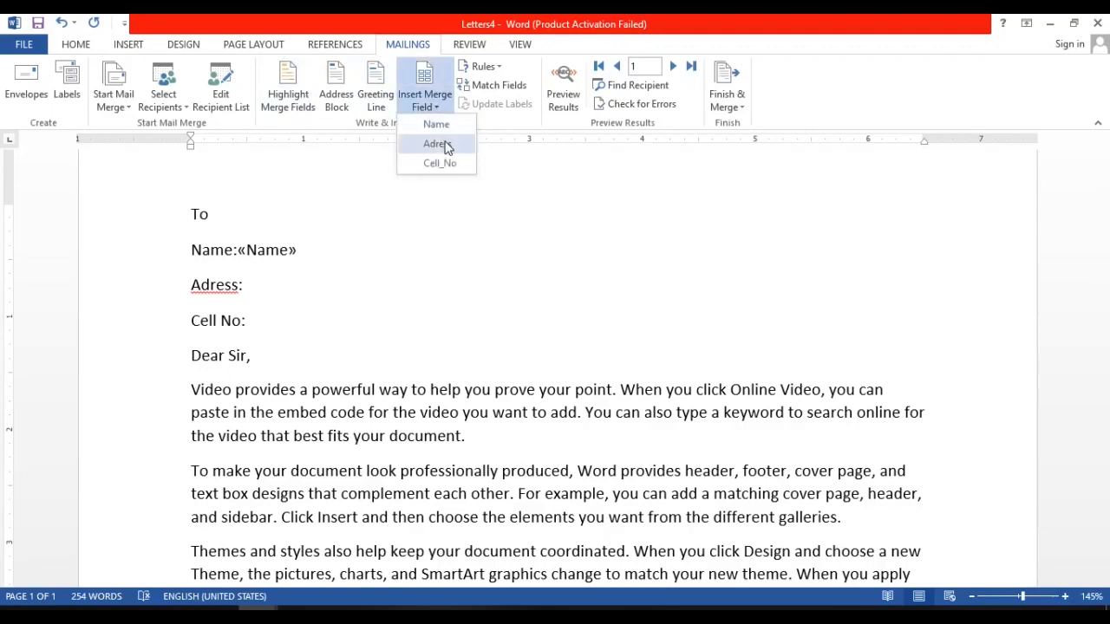
left_click(440, 144)
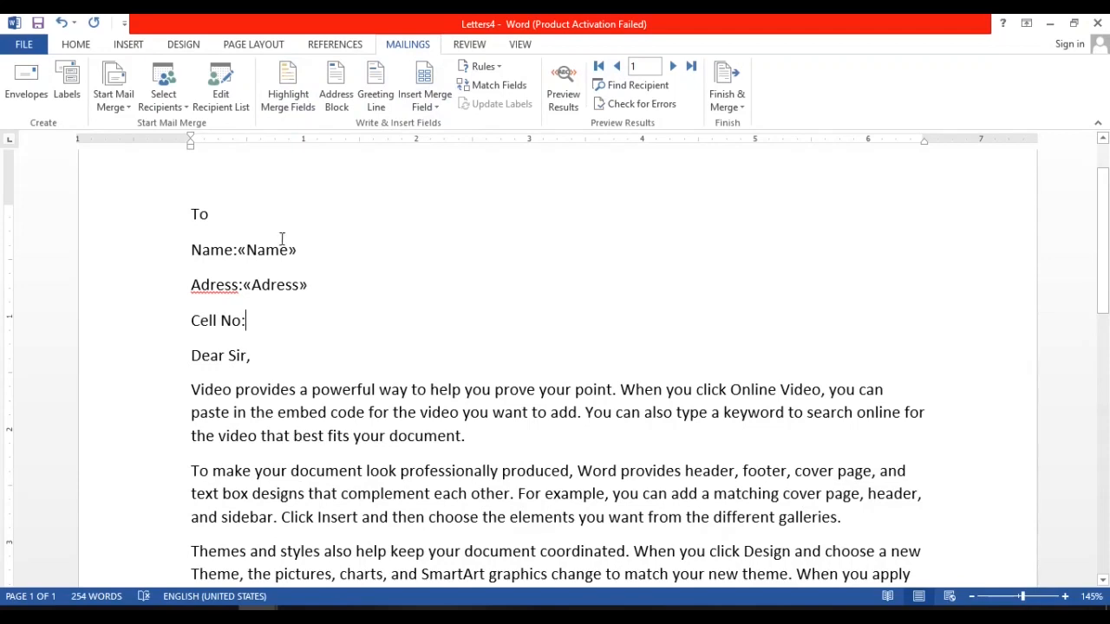
Insert the Cell_No merge field after the "Cell No:" label in the recipient lines.
left_click(434, 106)
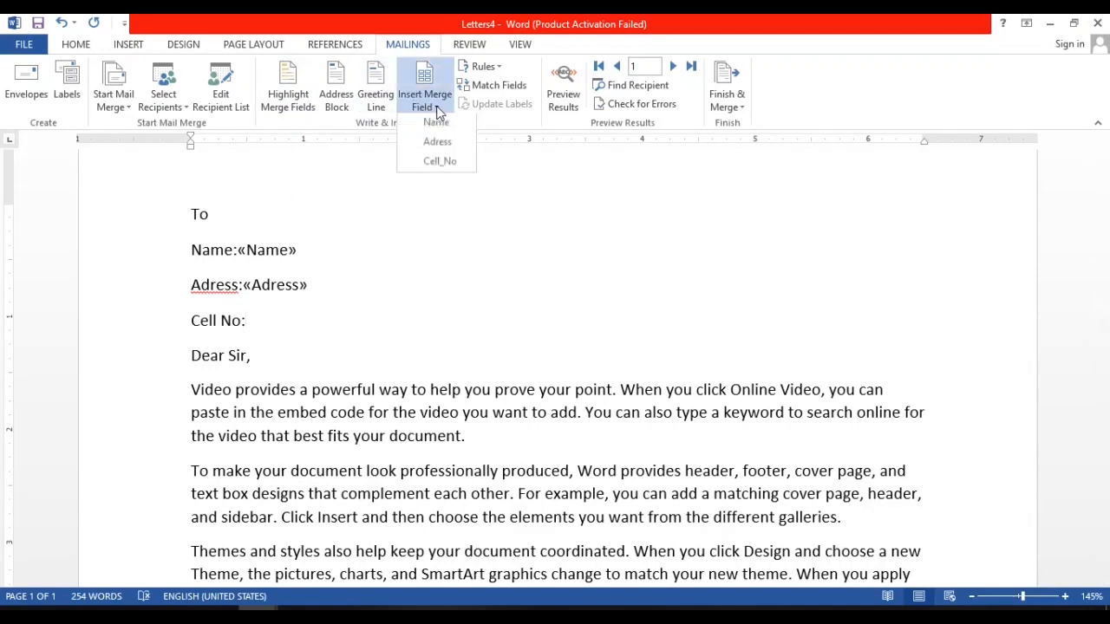
left_click(442, 163)
key("Down")
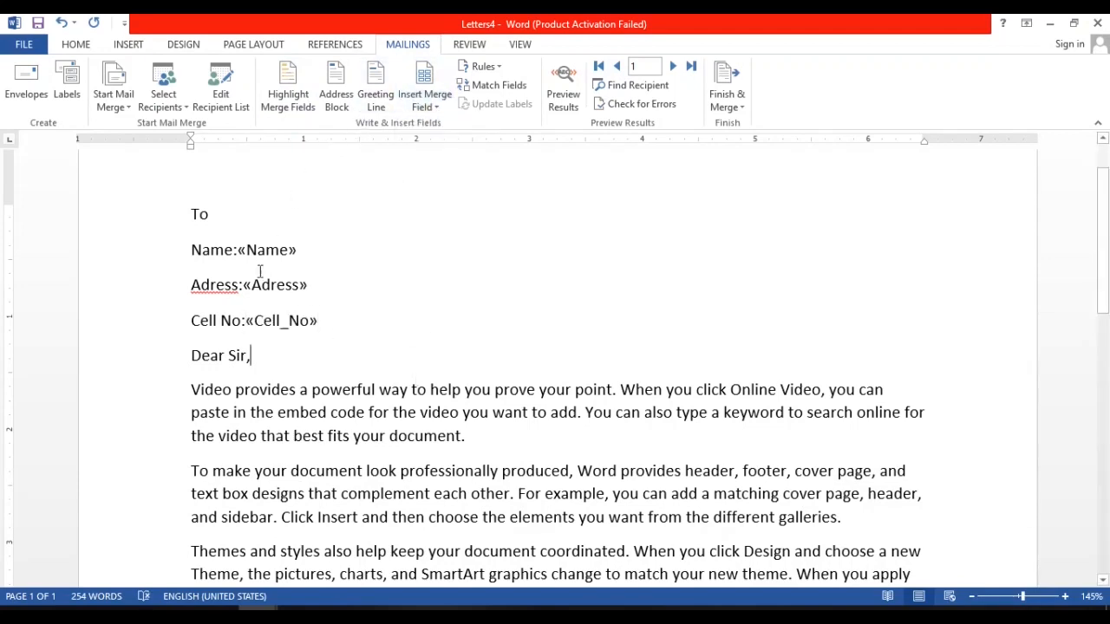
left_click_drag(247, 251, 295, 254)
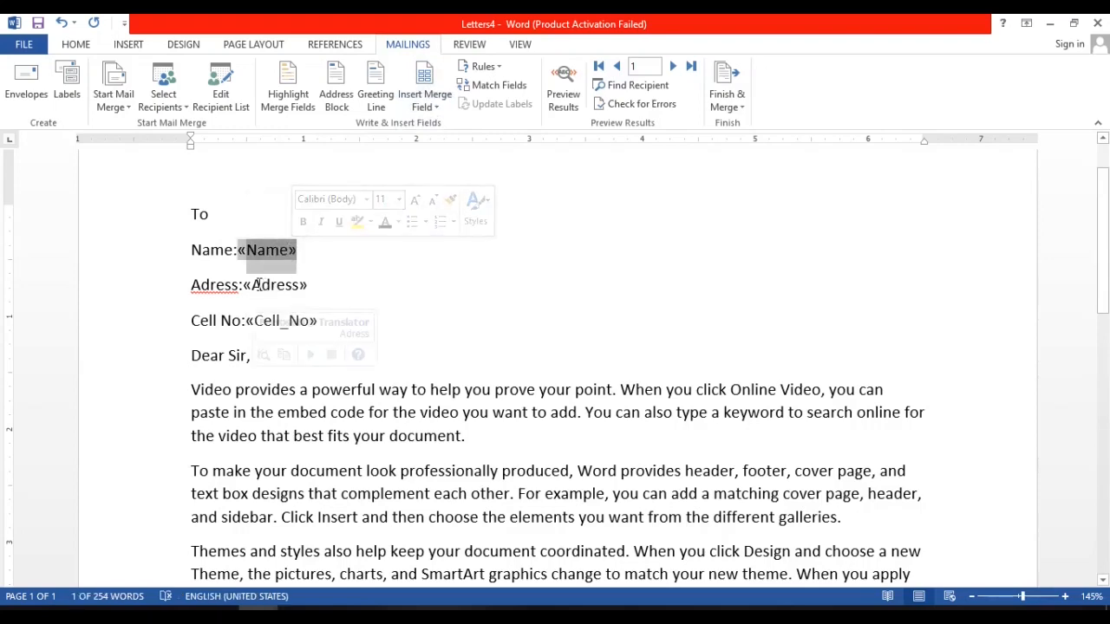
double_click(282, 293)
double_click(273, 322)
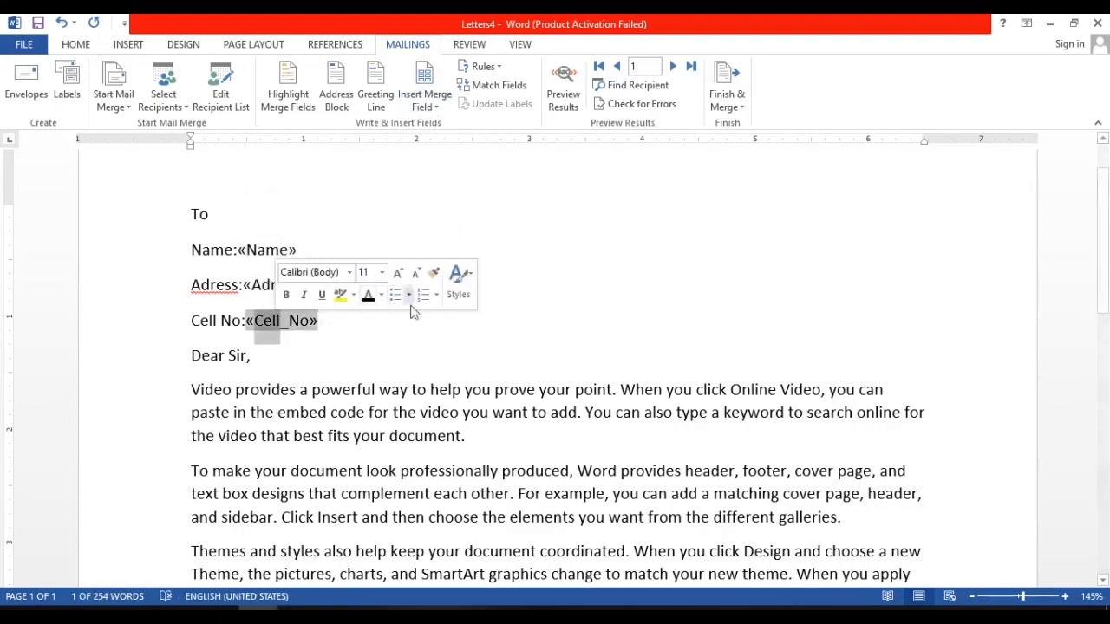
left_click(482, 338)
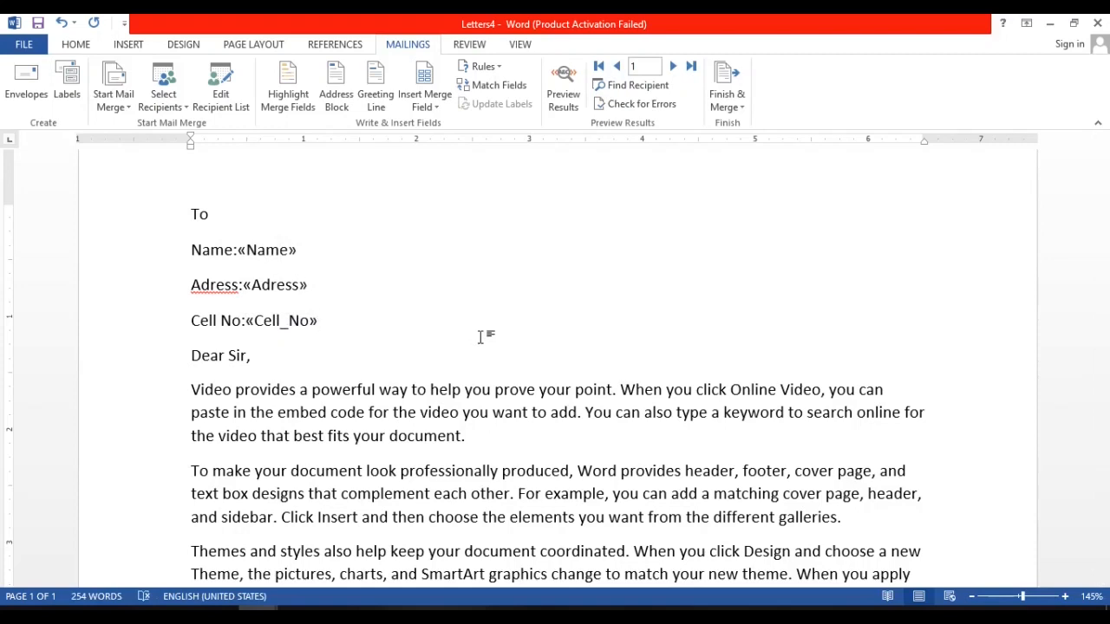
left_click(497, 282)
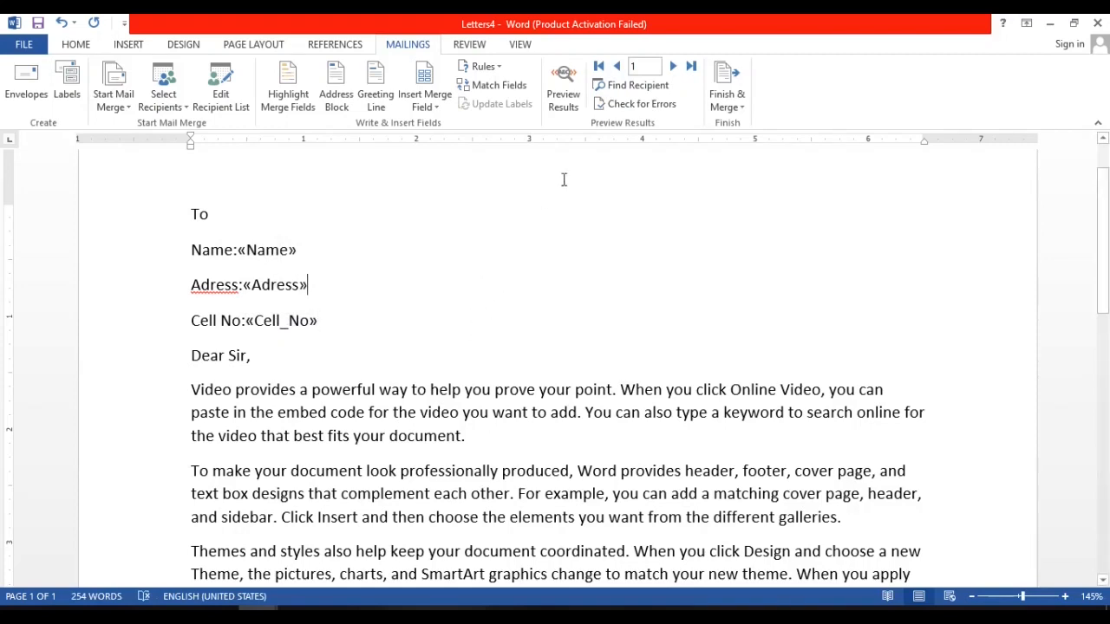
Preview the merge results and merge all records into a new document of individual letters.
left_click(579, 97)
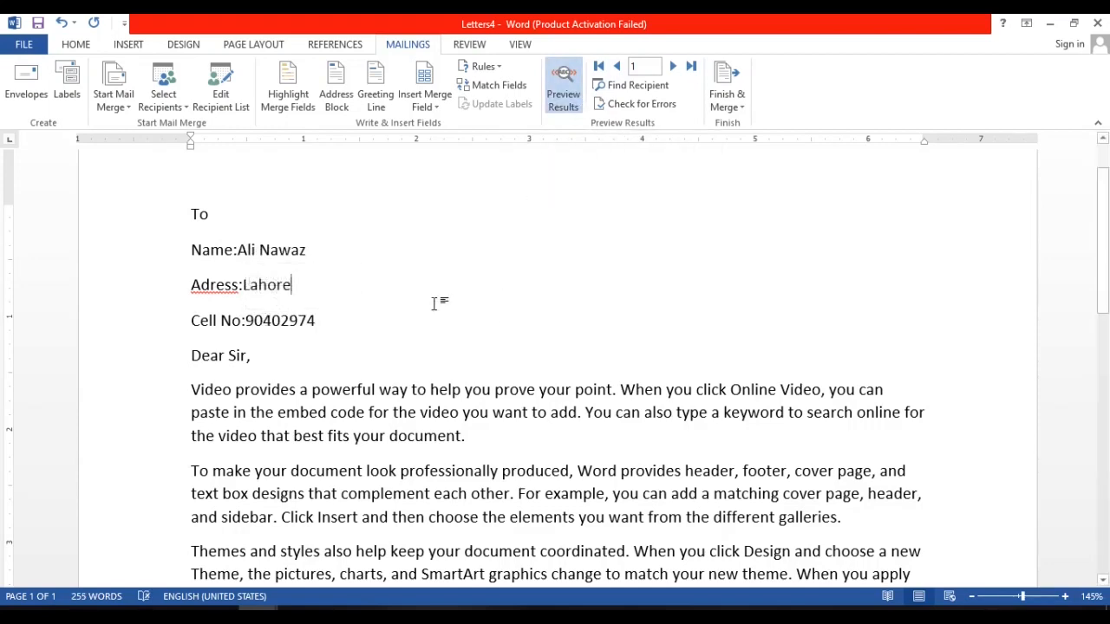
left_click(742, 108)
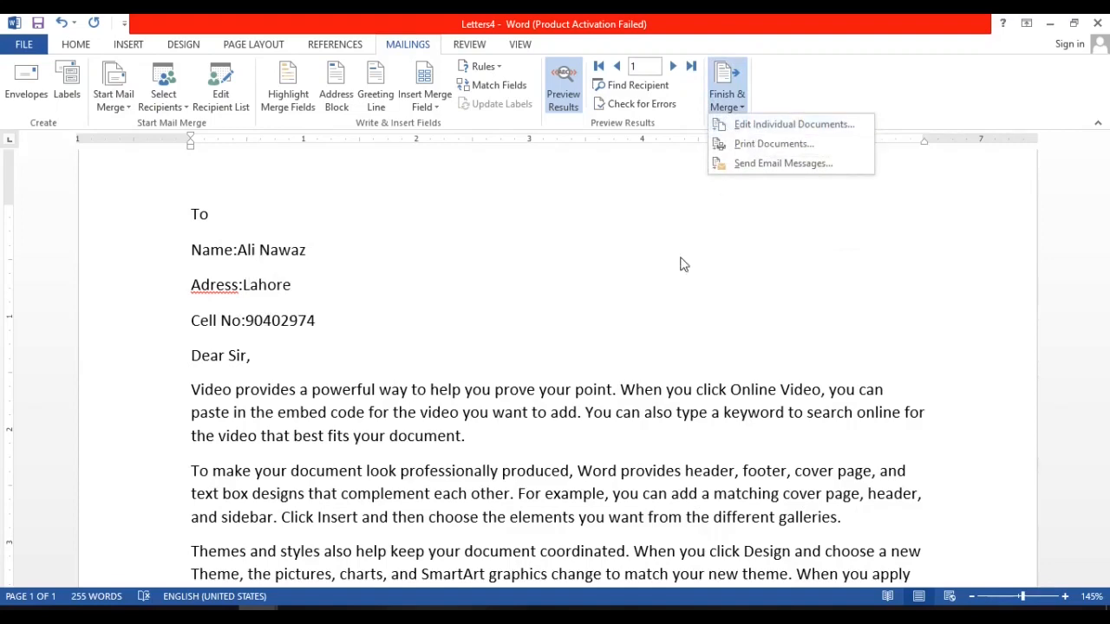
scroll(680, 265, "down", 5, "ctrl")
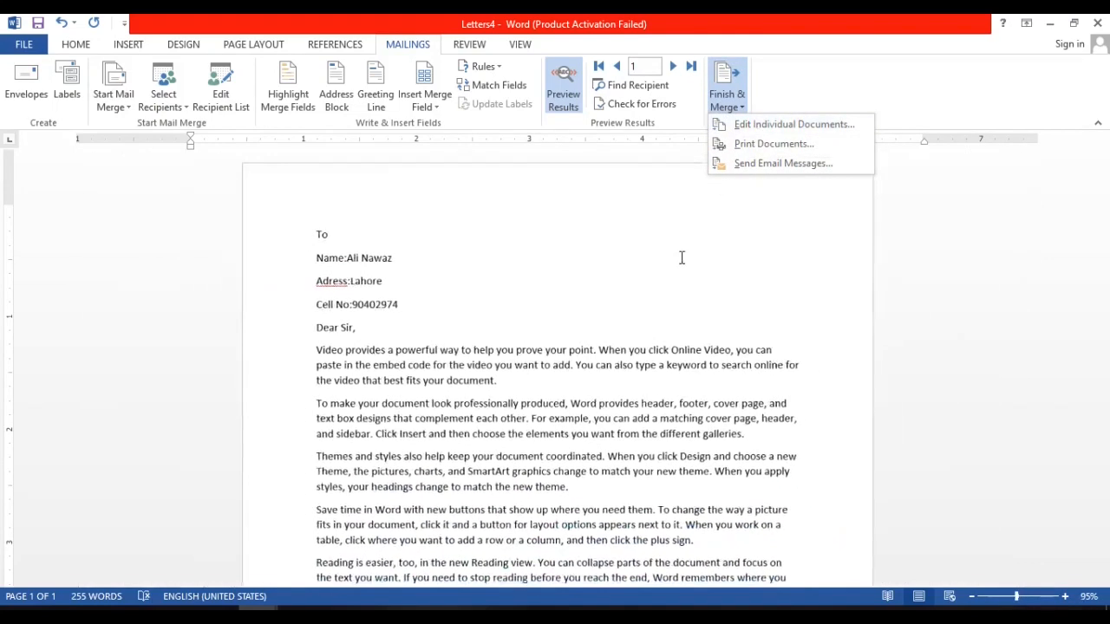
left_click(774, 128)
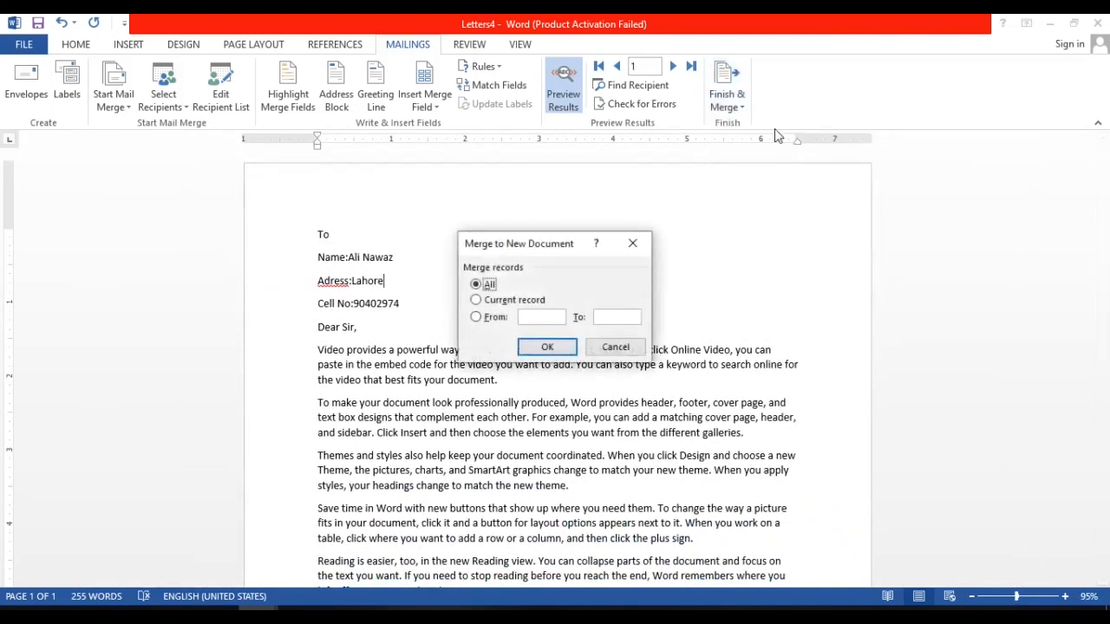
left_click(544, 348)
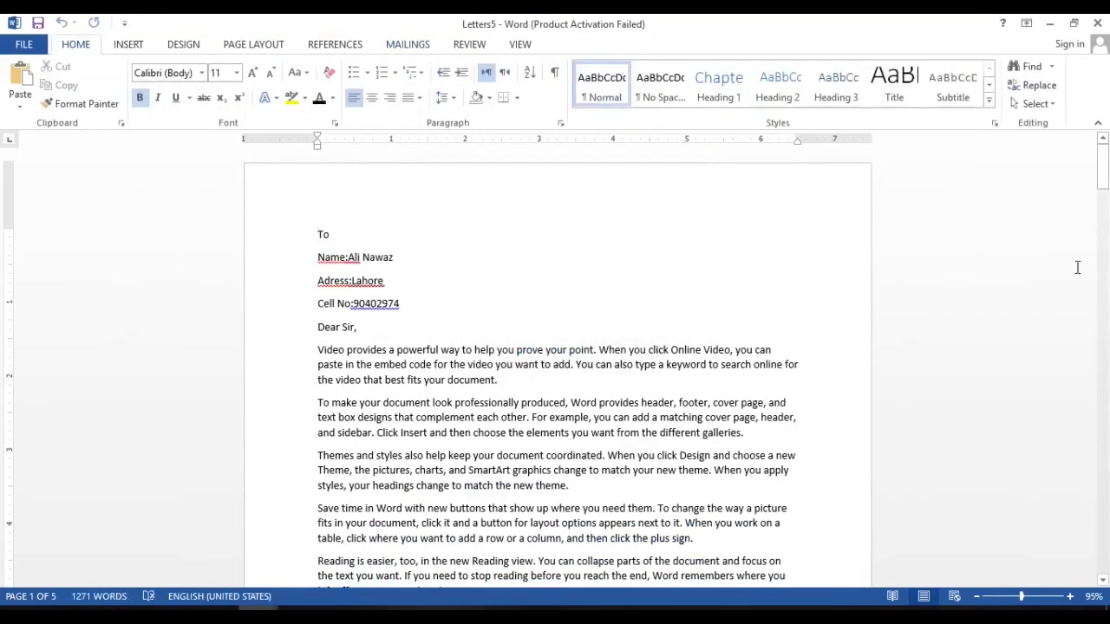
Look through the merged letters to the last page and return to the first letter to check its full layout.
left_click_drag(1104, 166, 1103, 267)
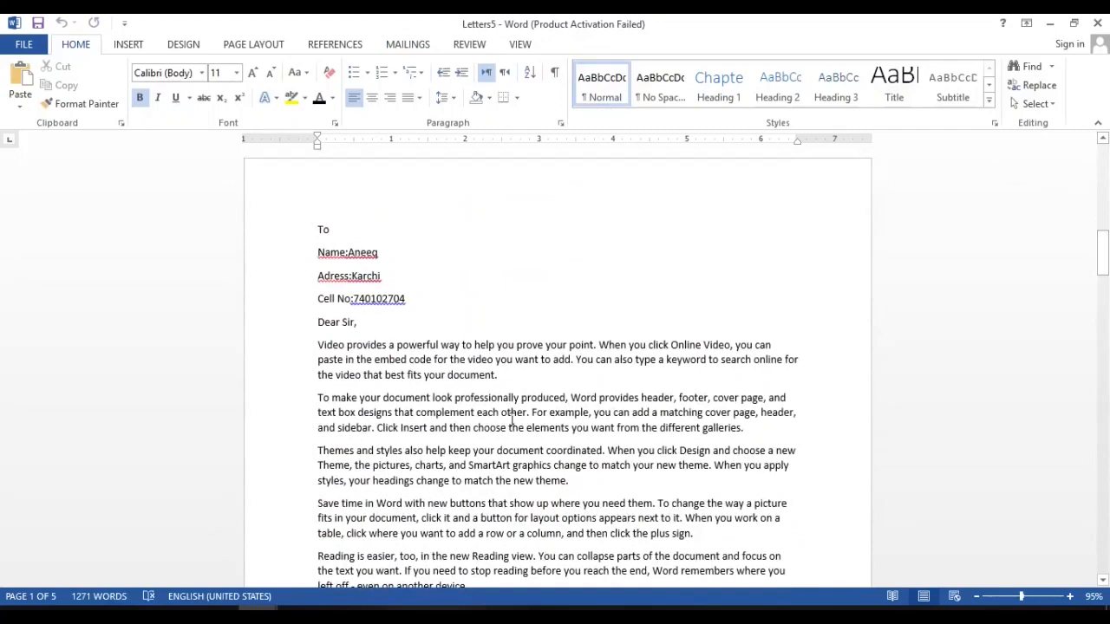
scroll(512, 420, "up", 2, "ctrl")
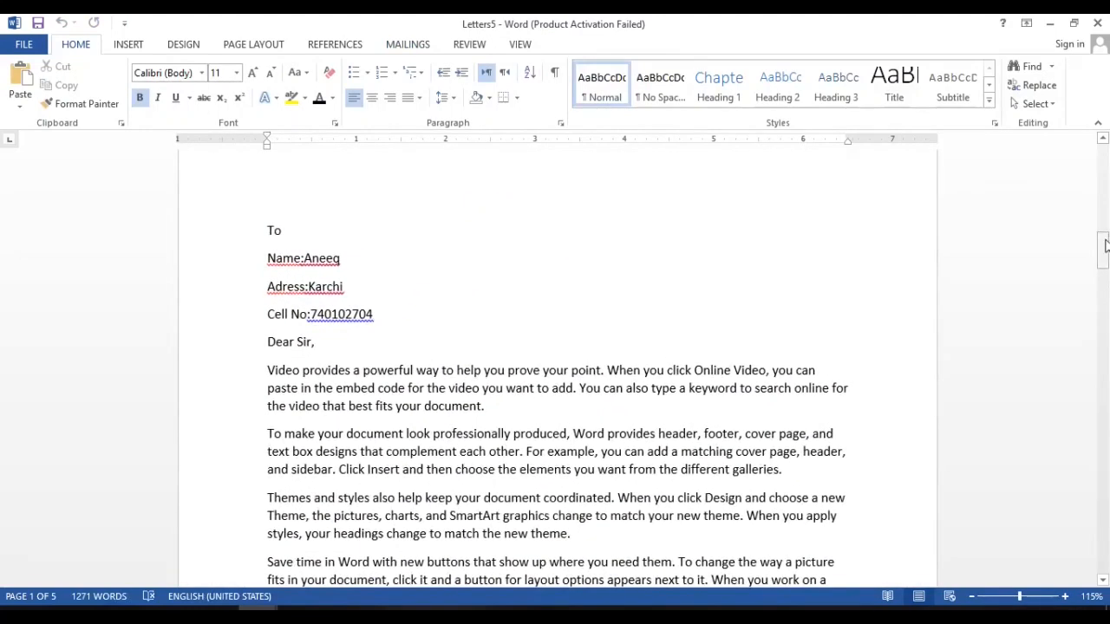
left_click_drag(1107, 247, 1105, 575)
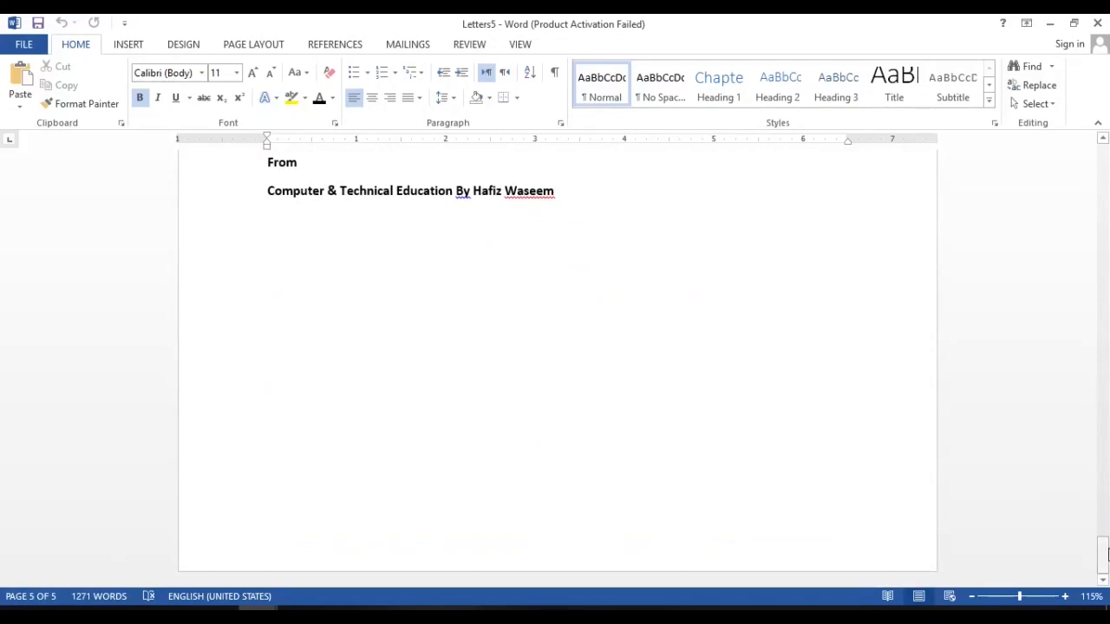
left_click_drag(1105, 564, 1106, 144)
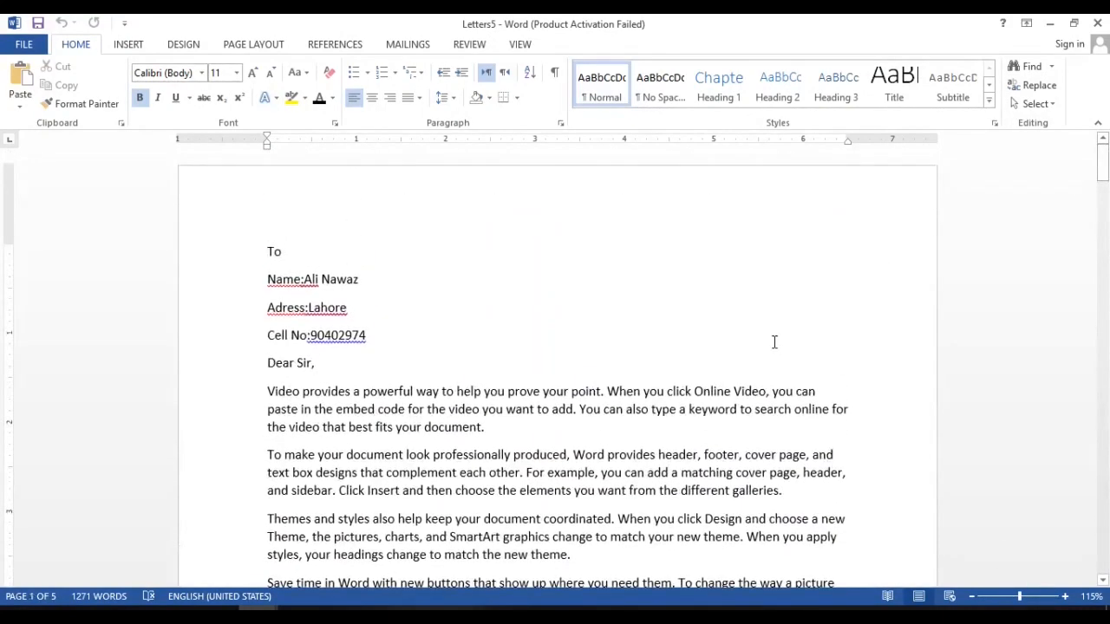
scroll(775, 342, "down", 5, "ctrl")
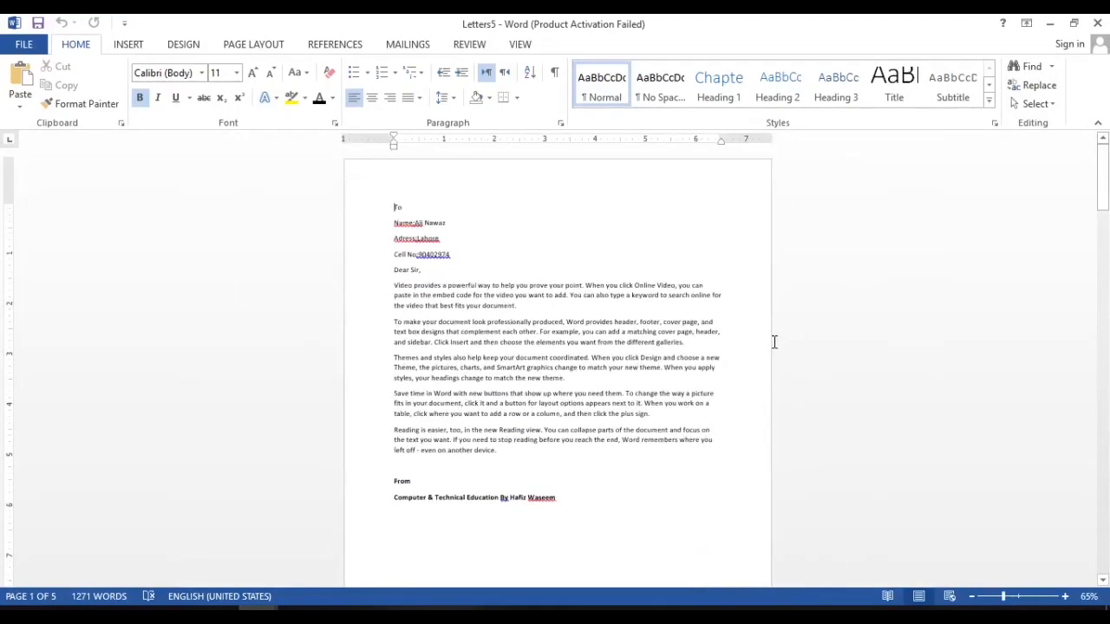